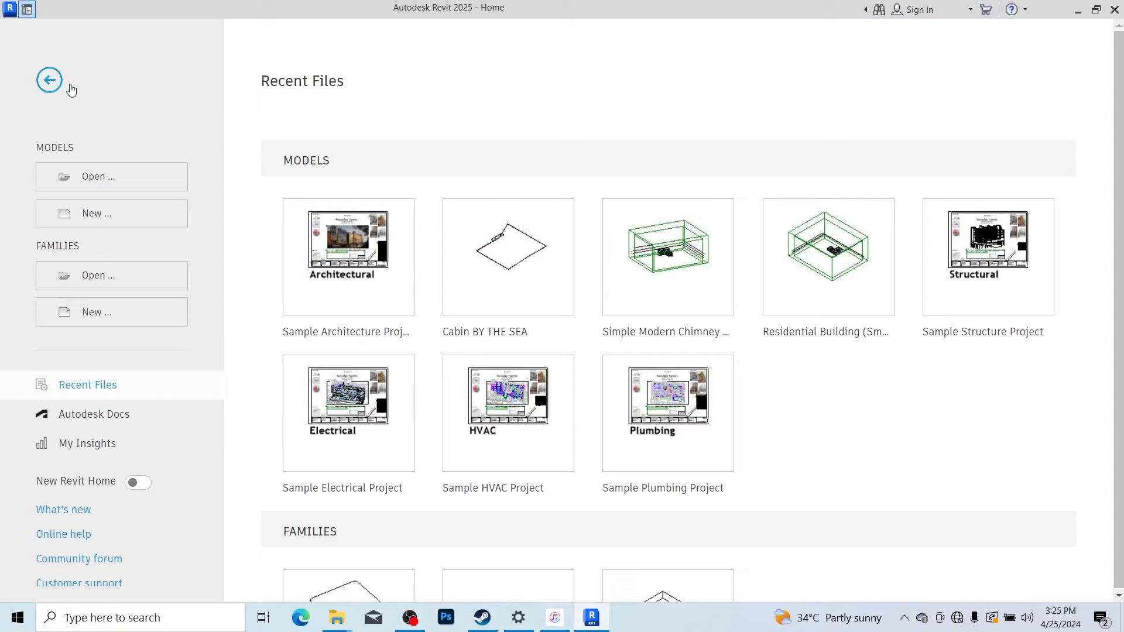
Create a new project from the Metric Multi-discipline template.
{"action": "left_click", "coordinate": [135, 216]}
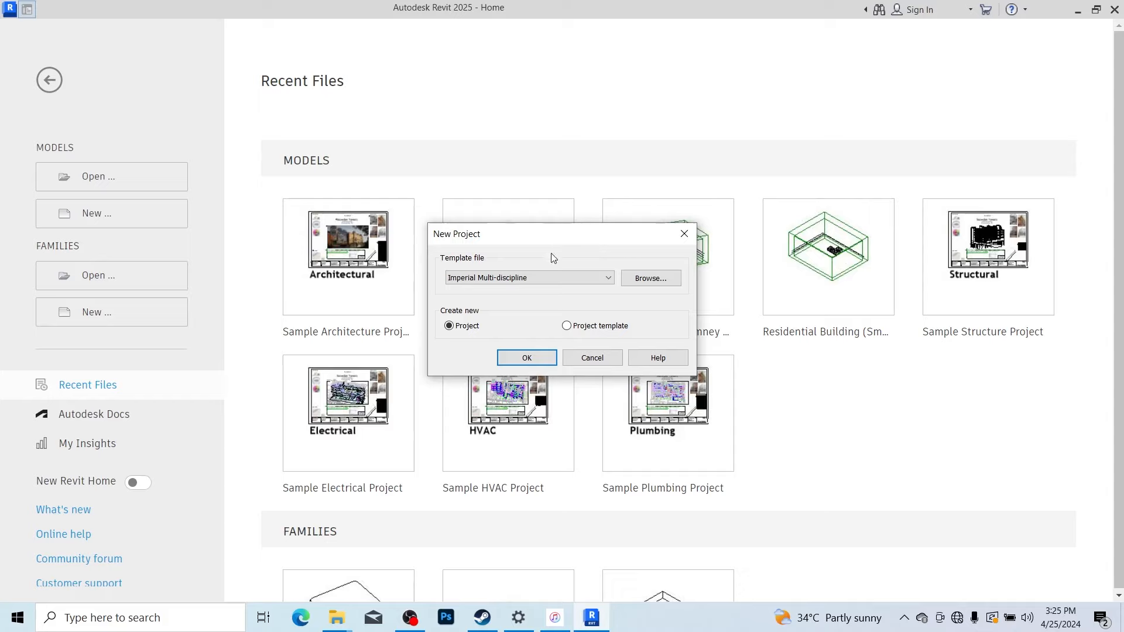
{"action": "left_click", "coordinate": [505, 279]}
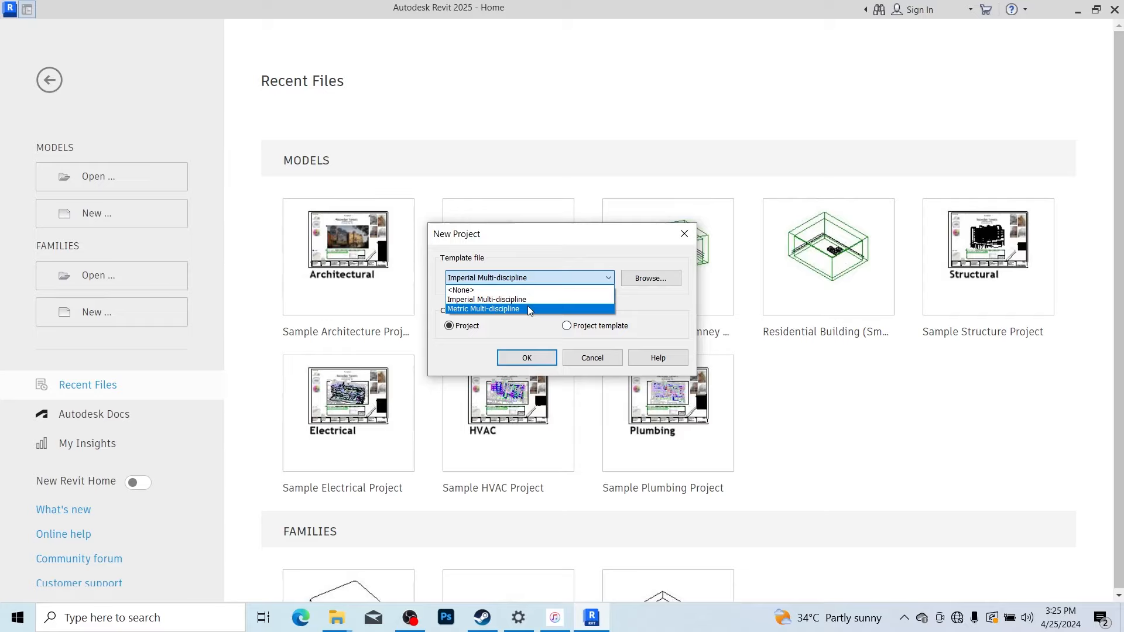
{"action": "left_click", "coordinate": [616, 328]}
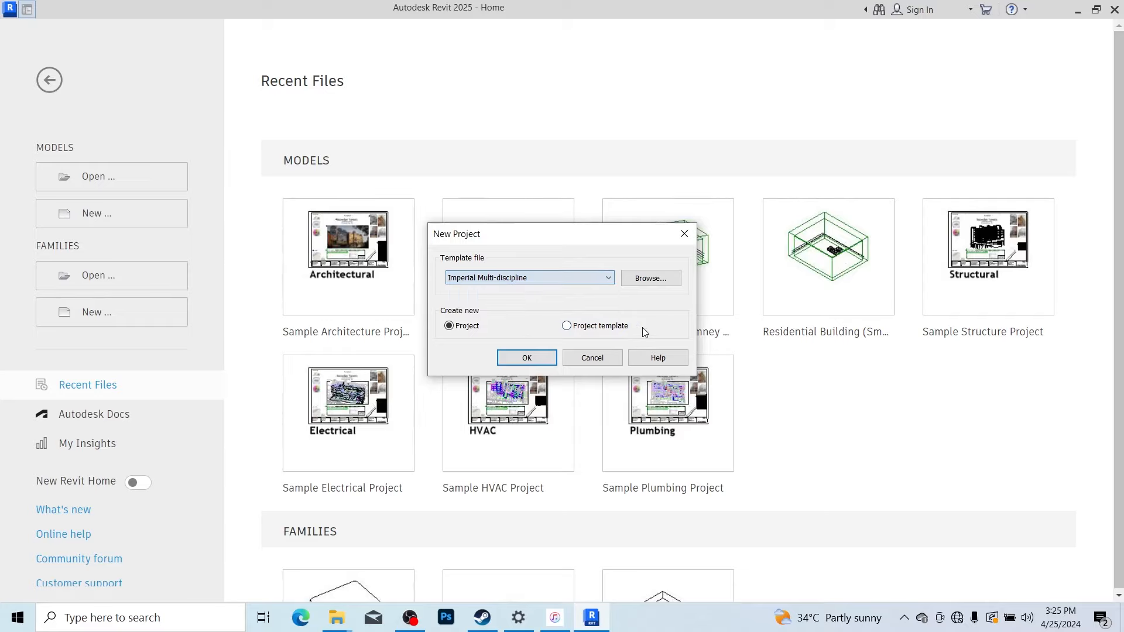
{"action": "left_click", "coordinate": [653, 279]}
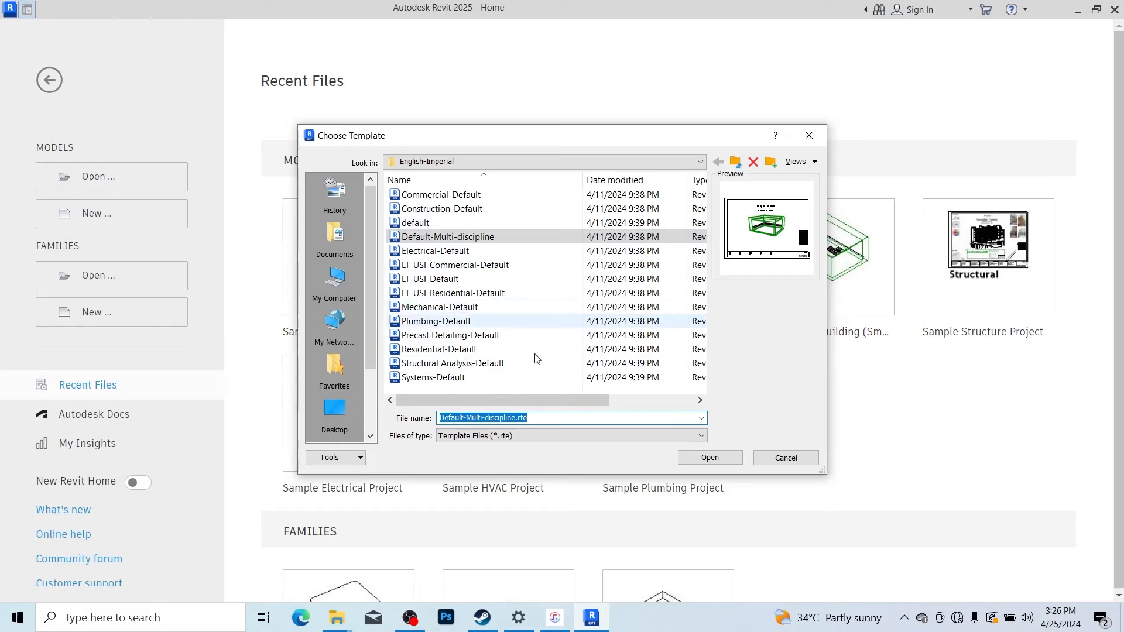
{"action": "left_click", "coordinate": [785, 457]}
{"action": "left_click", "coordinate": [507, 283]}
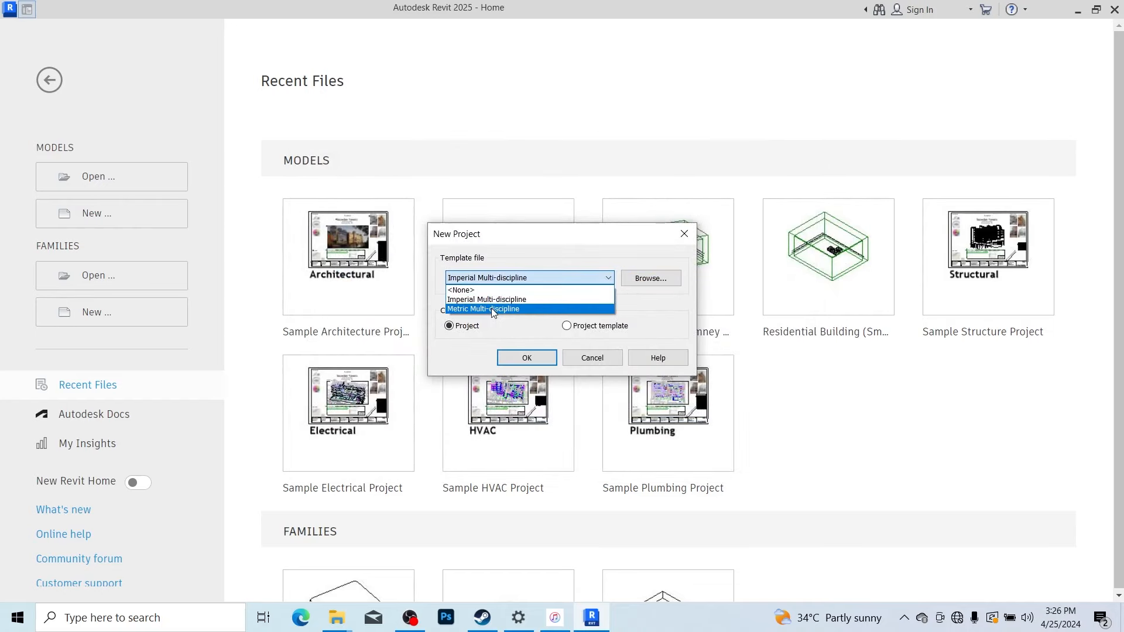
{"action": "left_click", "coordinate": [490, 308]}
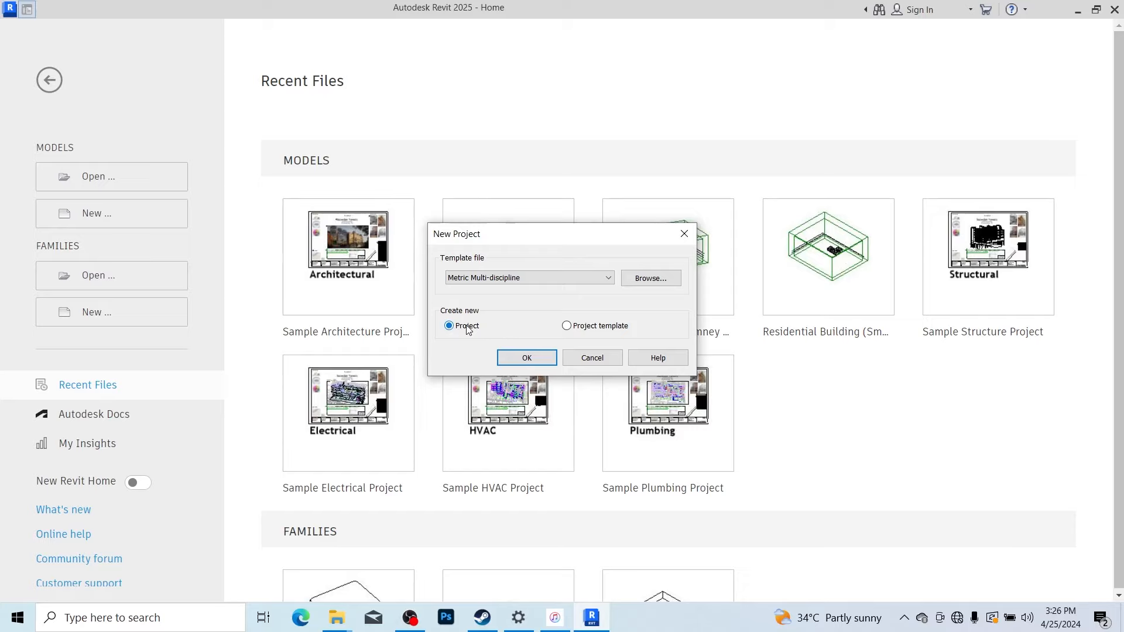
{"action": "left_click", "coordinate": [513, 357]}
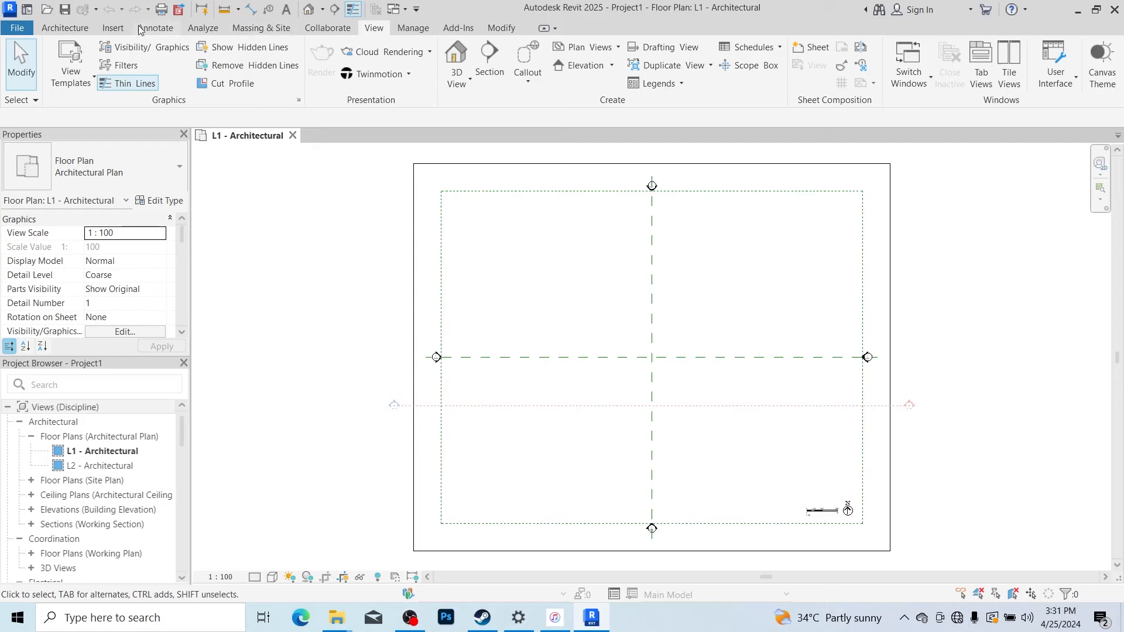
{"action": "left_click", "coordinate": [79, 28]}
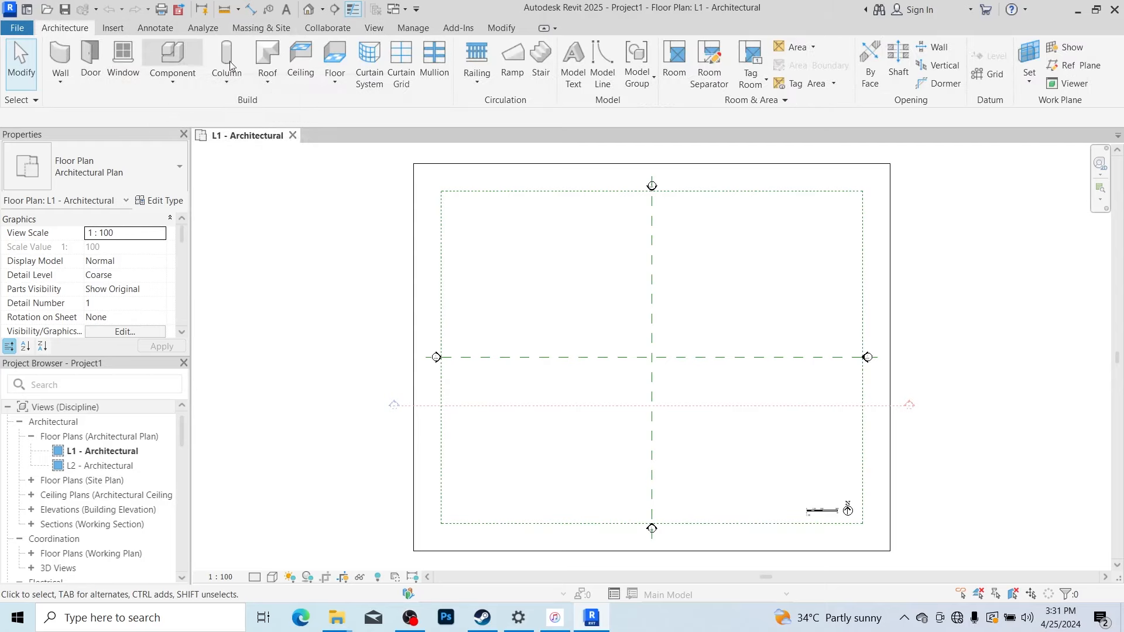
{"action": "left_click", "coordinate": [113, 29]}
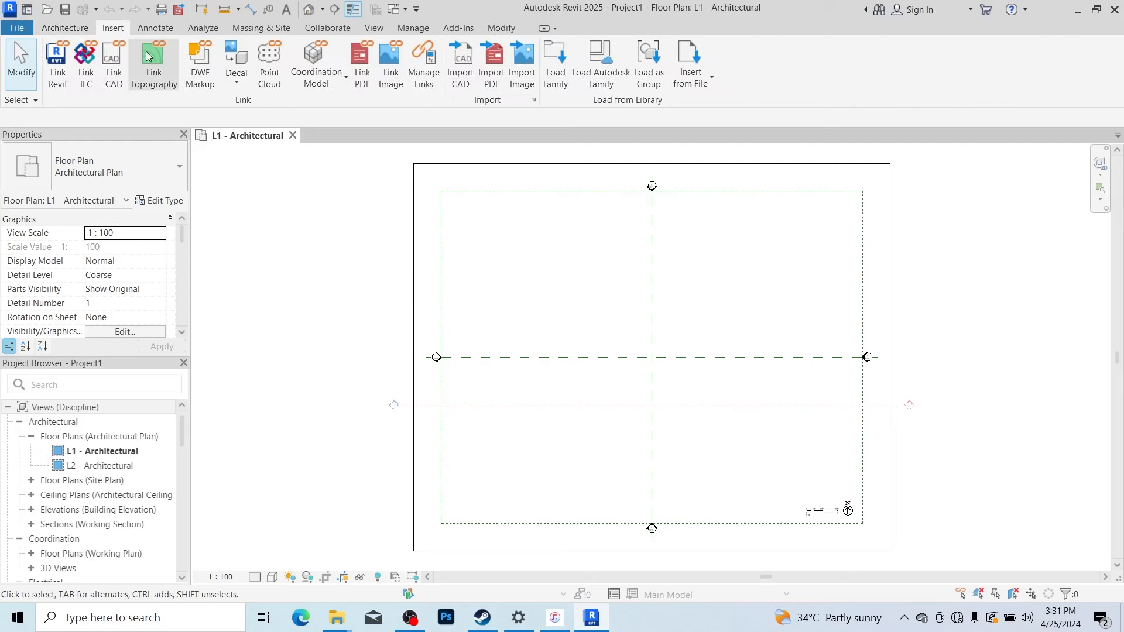
{"action": "left_click", "coordinate": [165, 28]}
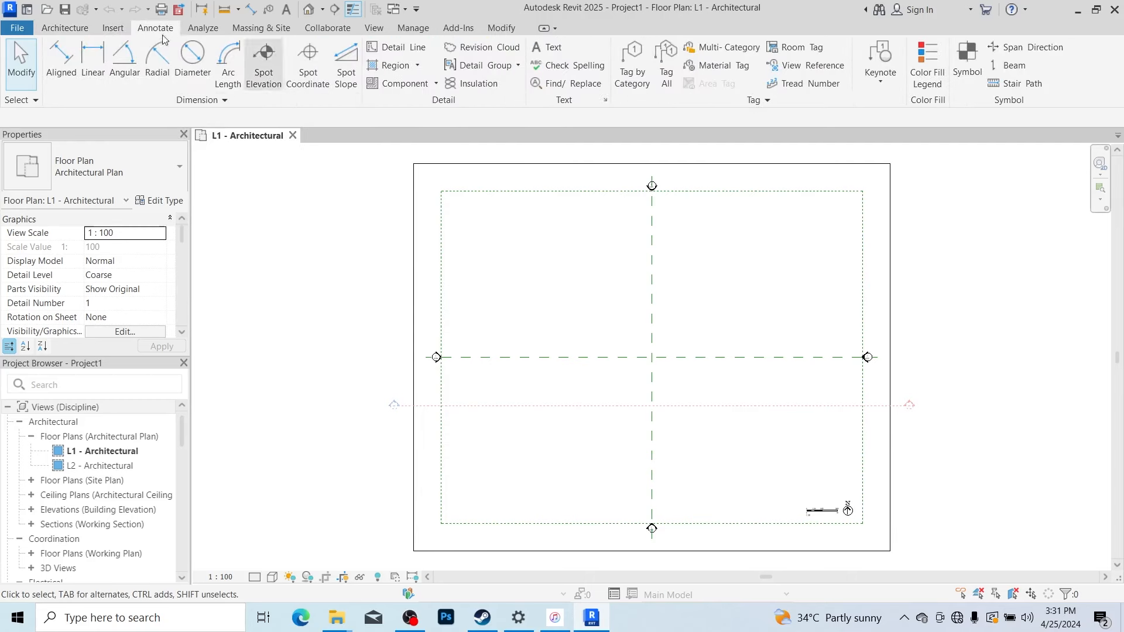
{"action": "left_click", "coordinate": [203, 28]}
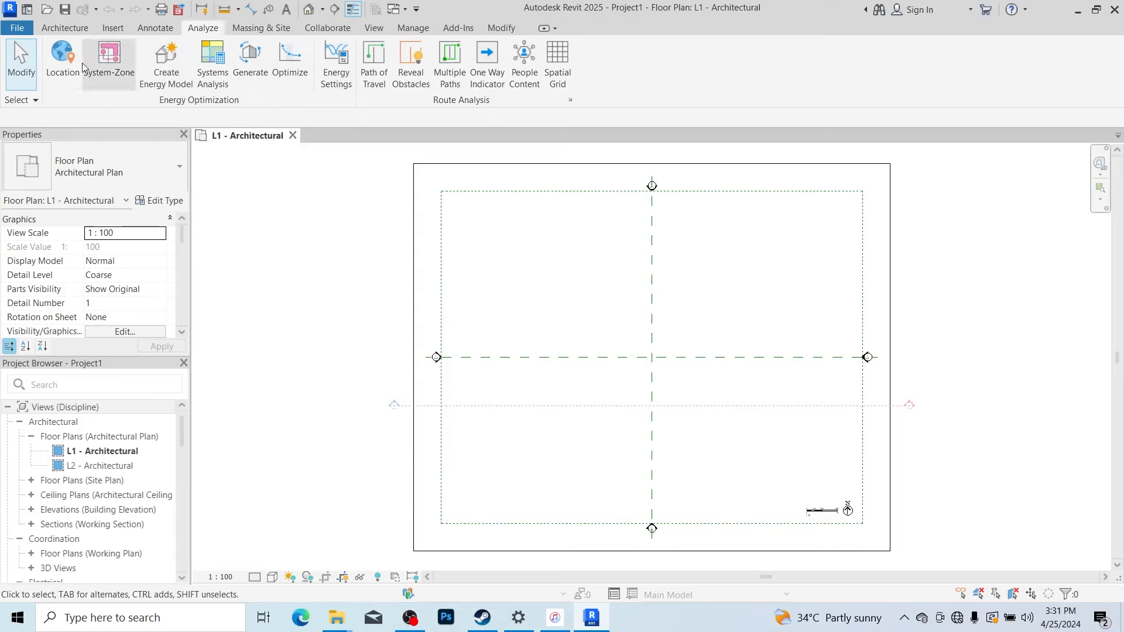
{"action": "left_click", "coordinate": [65, 27]}
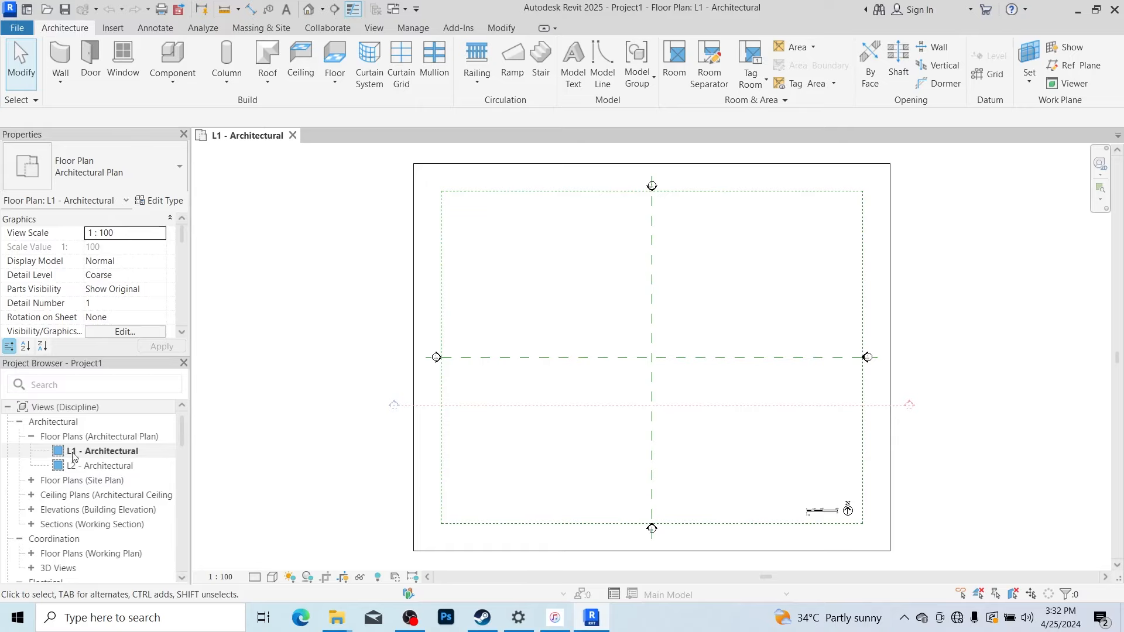
Open the {3D} view under the Coordination 3D views and return to the L1 - Architectural floor plan.
{"action": "scroll", "coordinate": [73, 456], "scroll_direction": "down", "scroll_amount": 2}
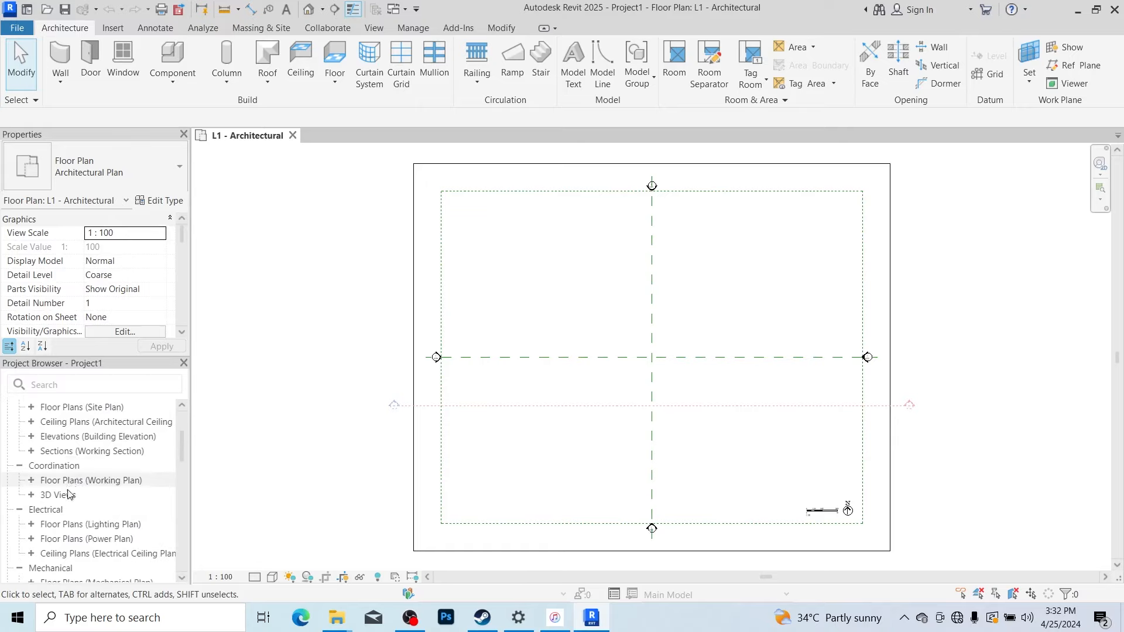
{"action": "left_click", "coordinate": [33, 495]}
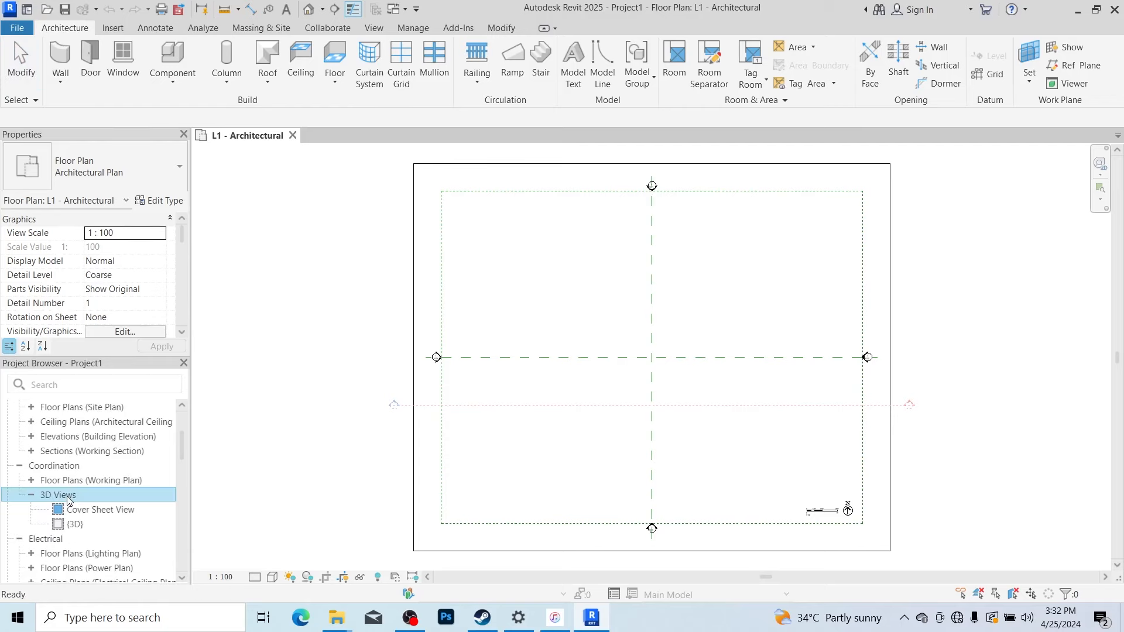
{"action": "left_click", "coordinate": [91, 525]}
{"action": "double_click", "coordinate": [90, 525]}
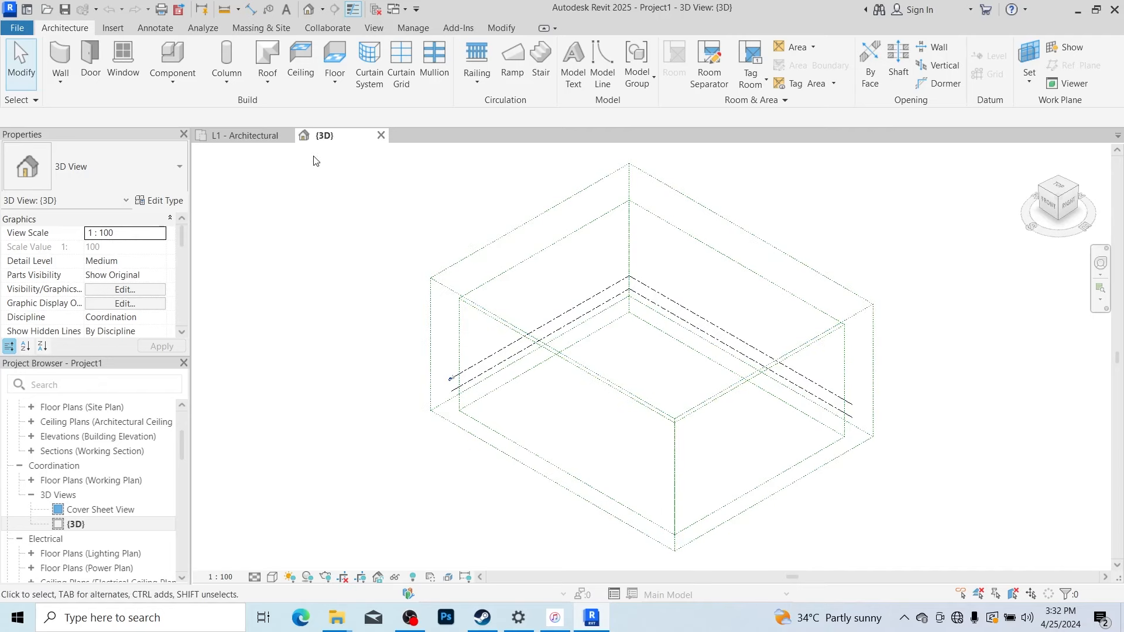
{"action": "left_click", "coordinate": [252, 140]}
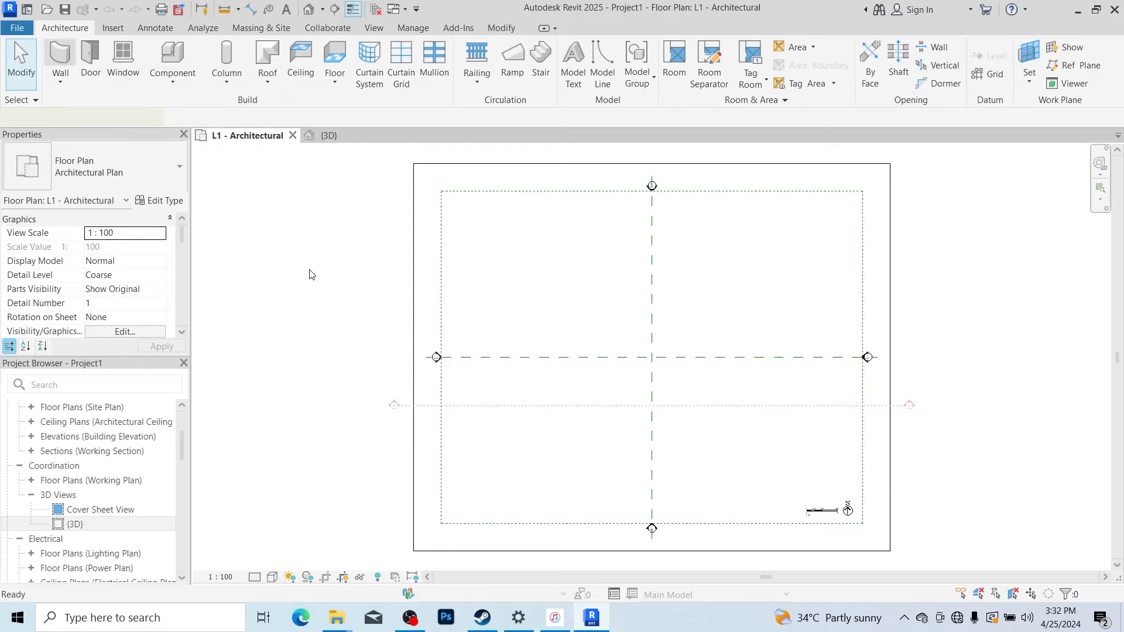
Start the Wall tool and look through the available basic wall types, keeping Generic - 200mm.
{"action": "key", "text": "w"}
{"action": "key", "text": "a"}
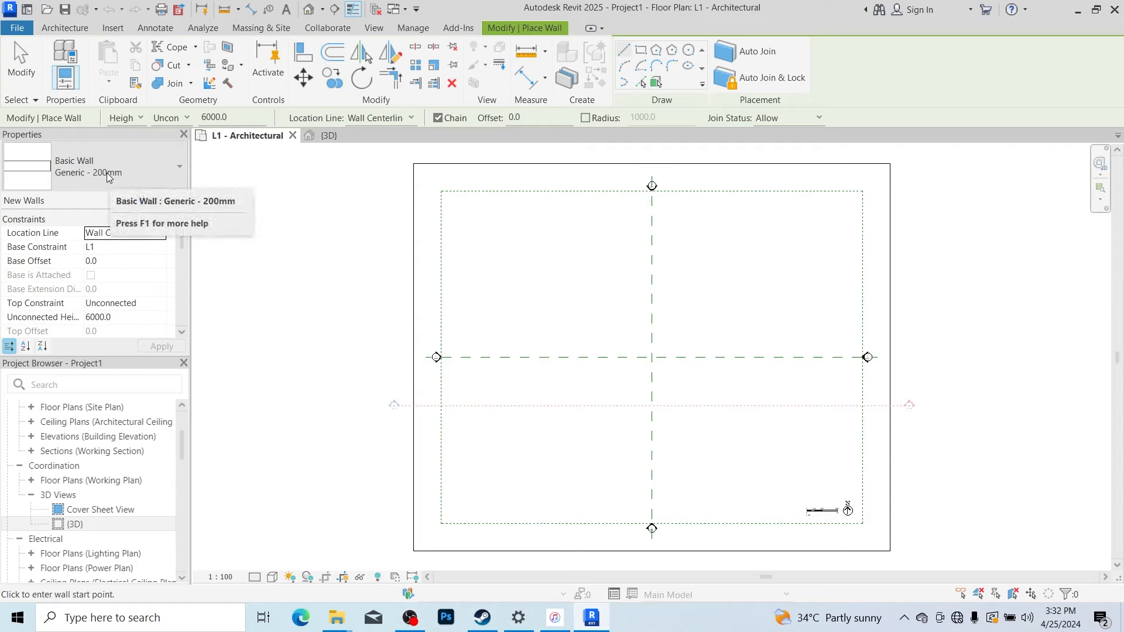
{"action": "left_click", "coordinate": [104, 170]}
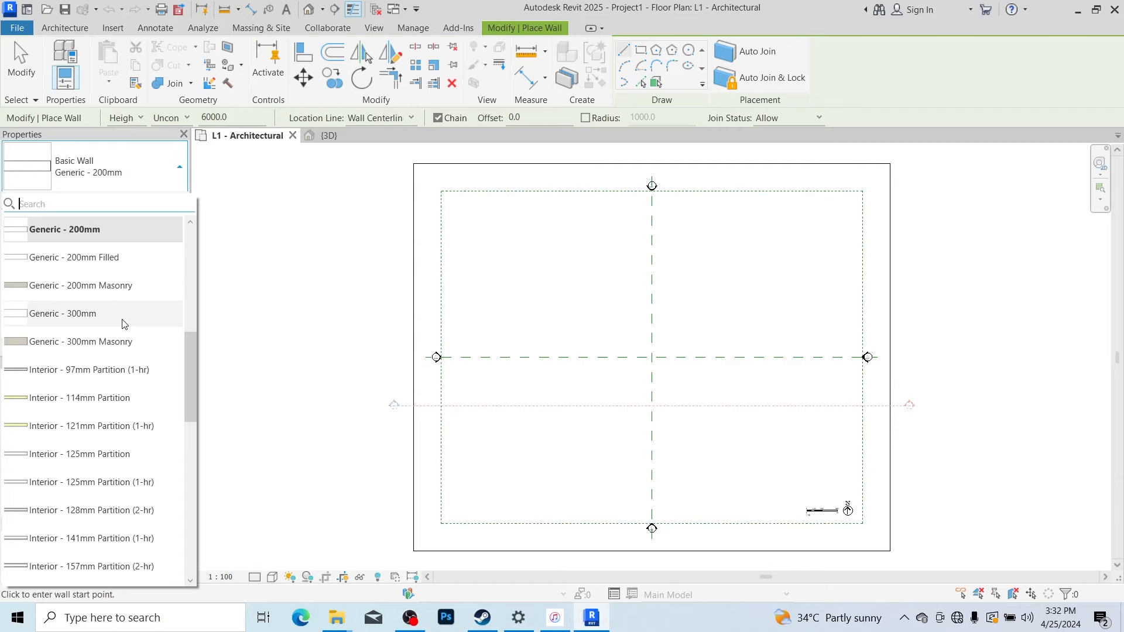
{"action": "scroll", "coordinate": [122, 321], "scroll_direction": "down", "scroll_amount": 4}
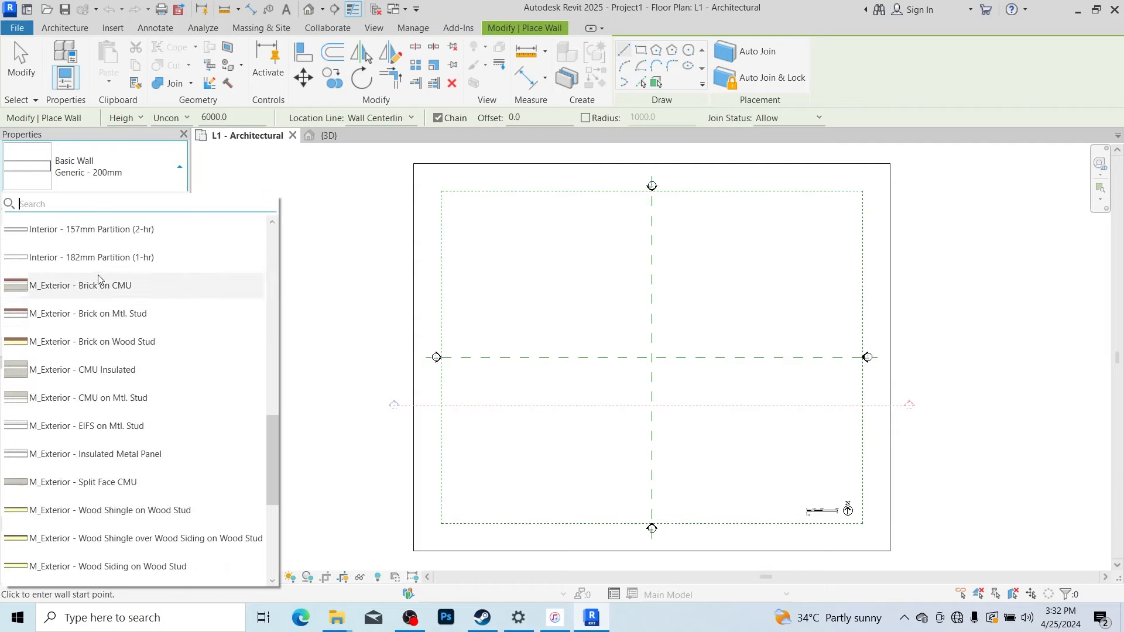
{"action": "scroll", "coordinate": [107, 298], "scroll_direction": "up", "scroll_amount": 5}
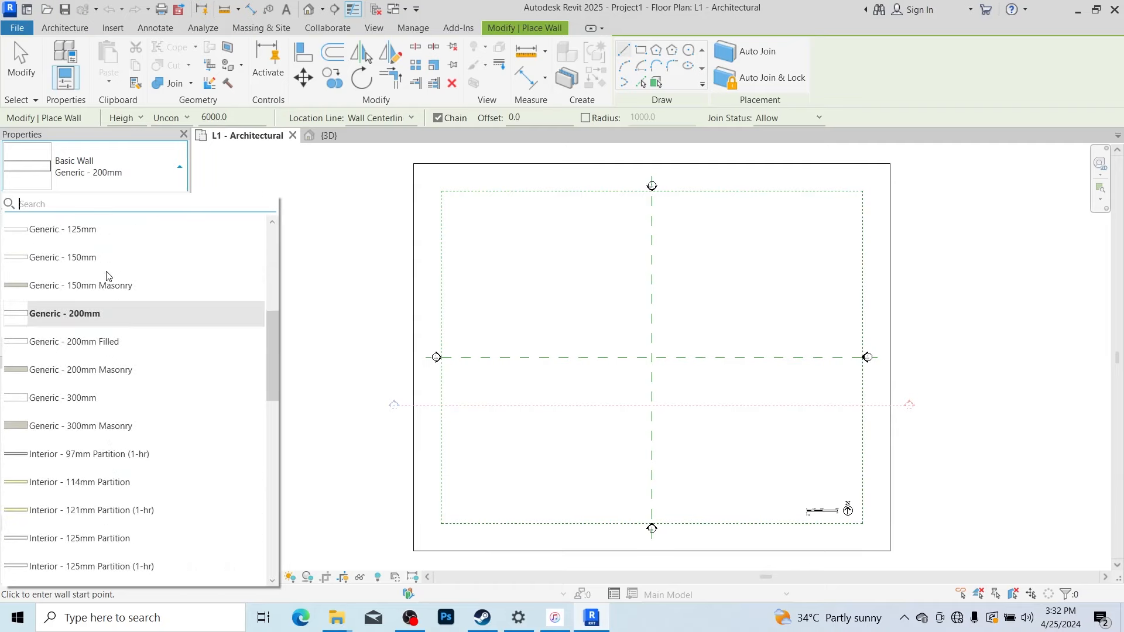
{"action": "scroll", "coordinate": [134, 351], "scroll_direction": "down", "scroll_amount": 4}
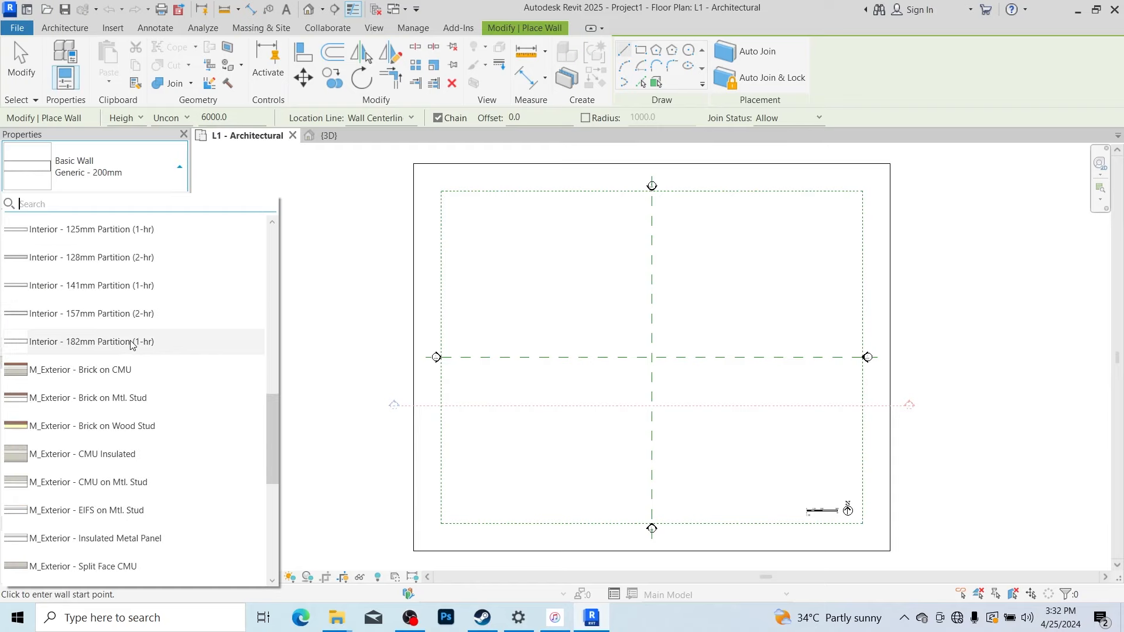
{"action": "scroll", "coordinate": [131, 345], "scroll_direction": "up", "scroll_amount": 2}
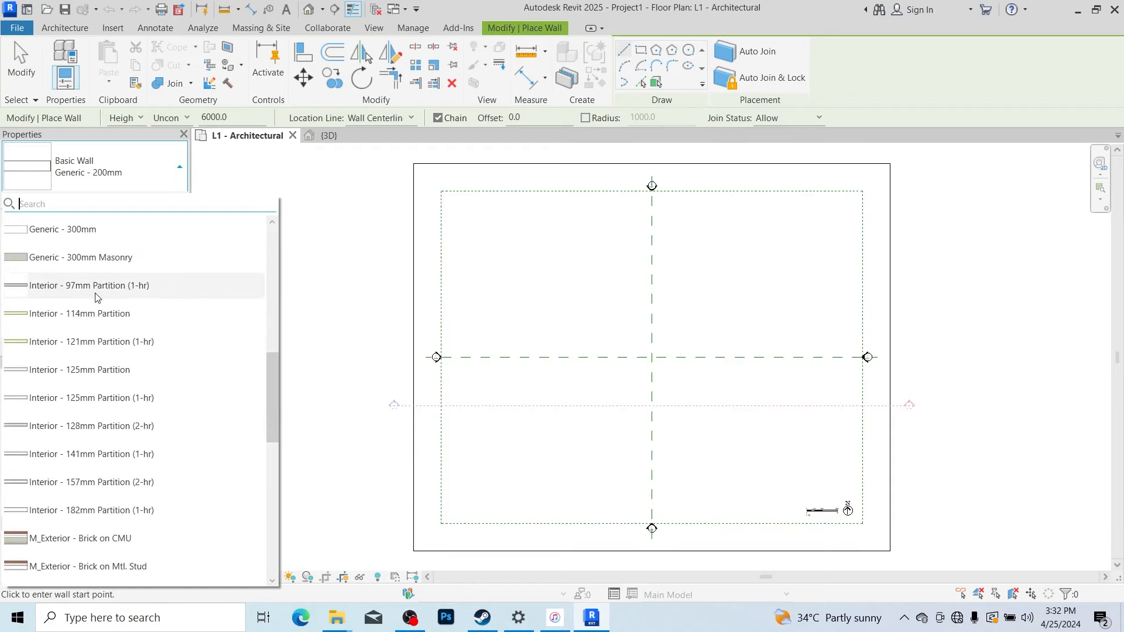
{"action": "scroll", "coordinate": [111, 281], "scroll_direction": "up", "scroll_amount": 1}
{"action": "left_click", "coordinate": [115, 177]}
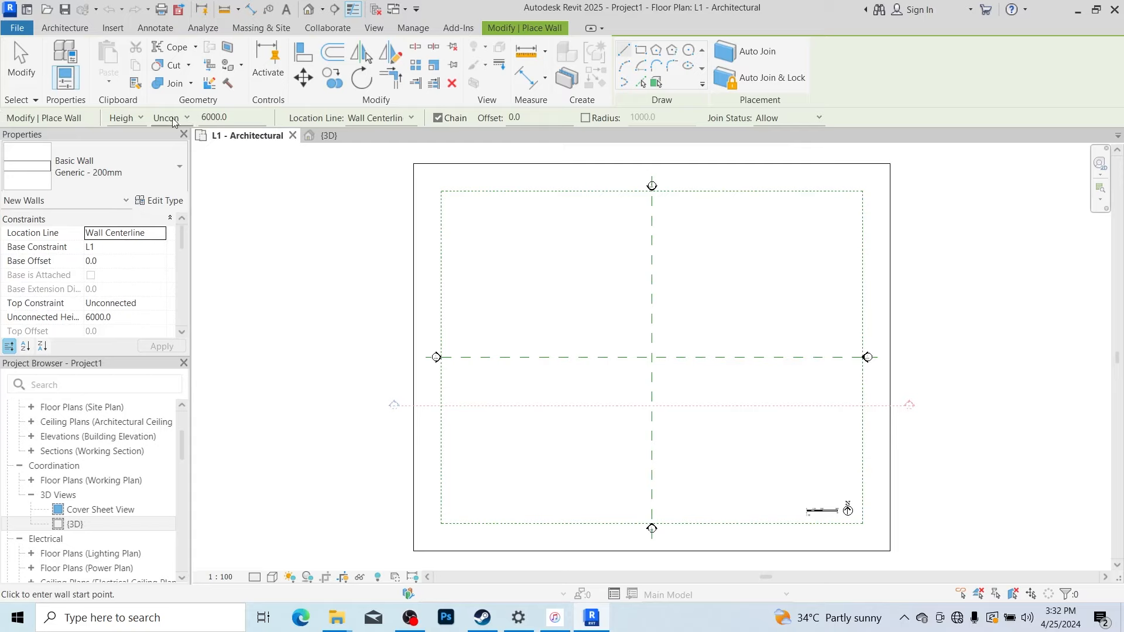
Set the new walls' height up to level L2, review the location line options and keep Wall Centerline.
{"action": "left_click", "coordinate": [188, 119]}
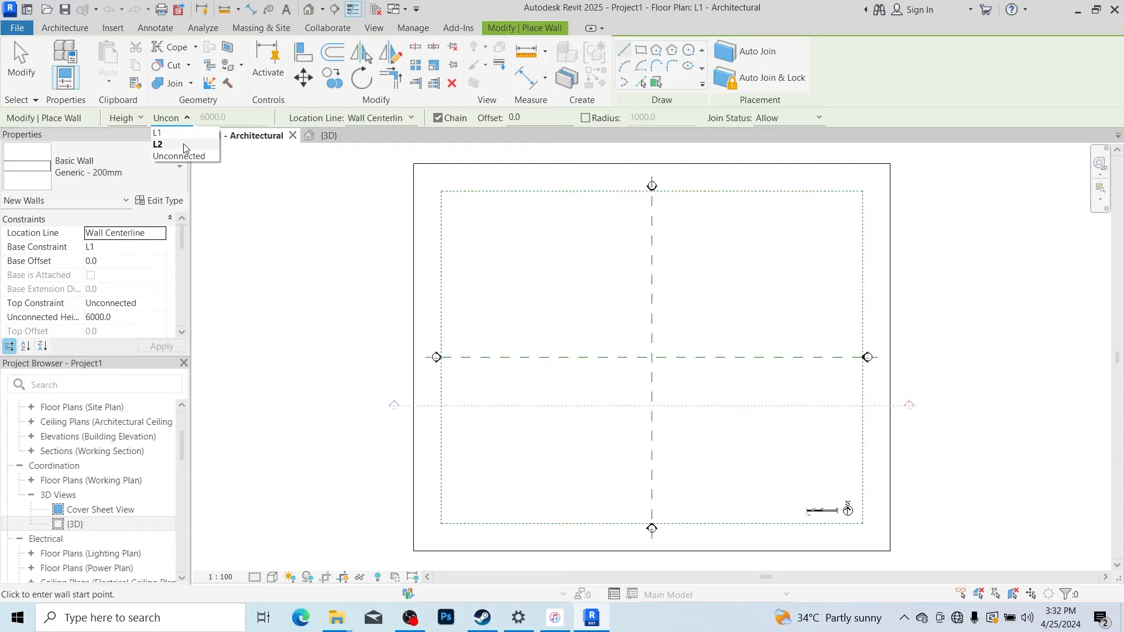
{"action": "left_click", "coordinate": [183, 146]}
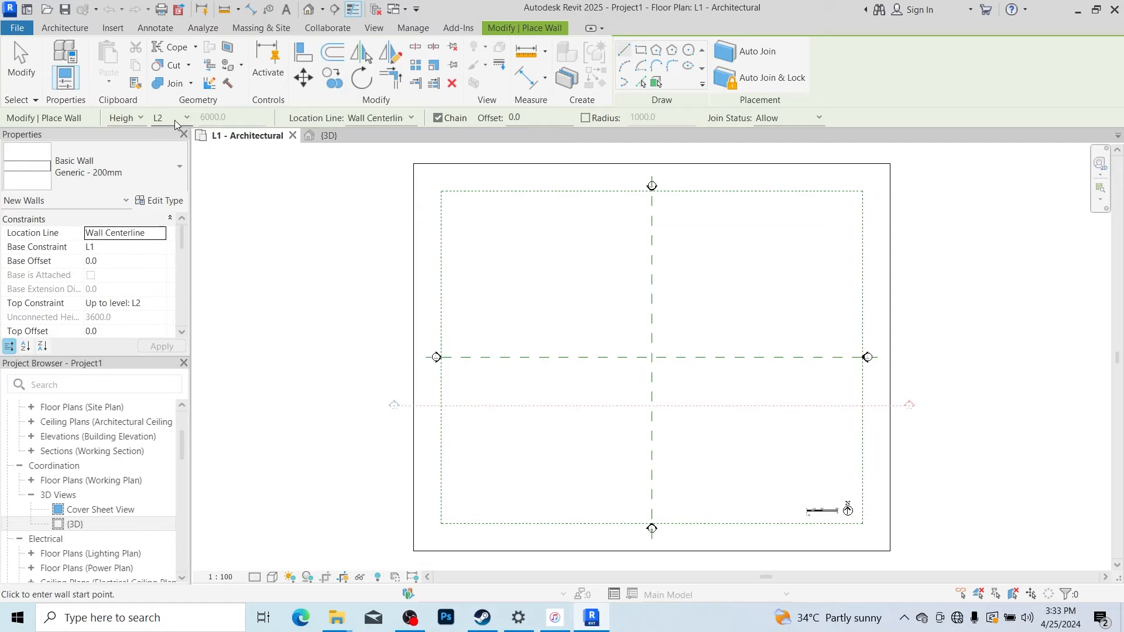
{"action": "left_click", "coordinate": [410, 119]}
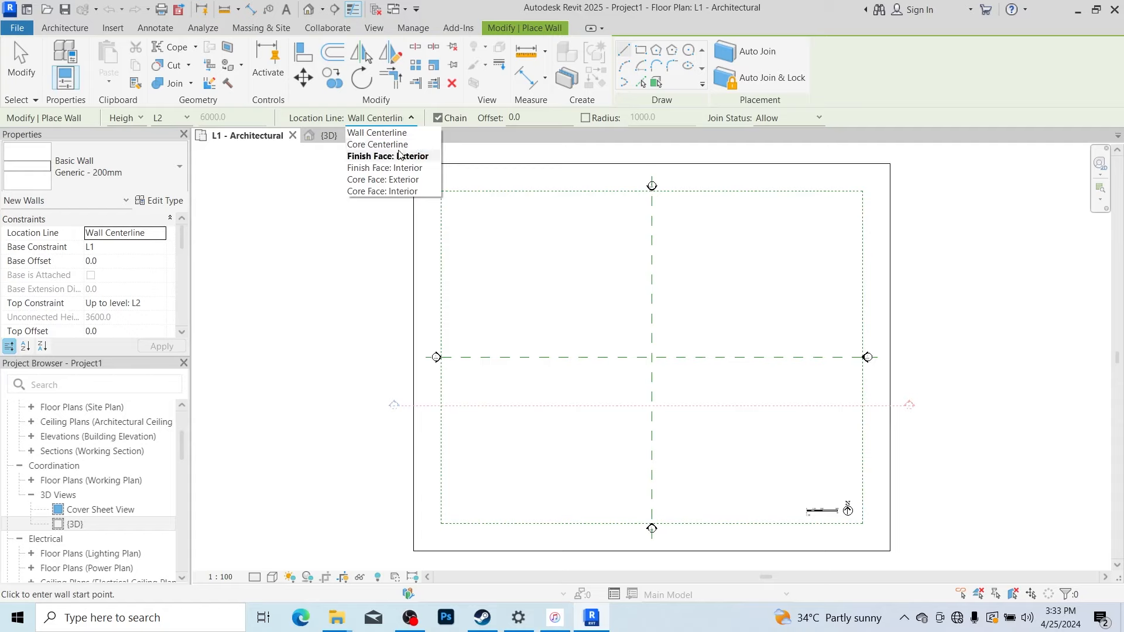
{"action": "left_click", "coordinate": [534, 138]}
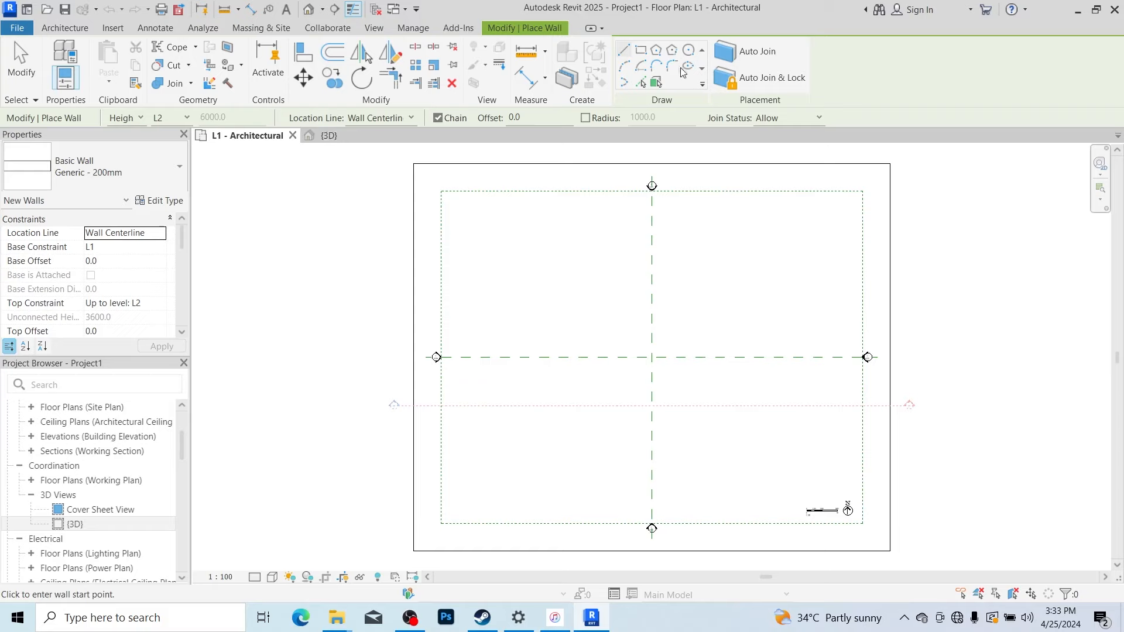
Draw a straight horizontal wall 4000 mm long in the upper middle of the plan.
{"action": "left_click", "coordinate": [624, 52]}
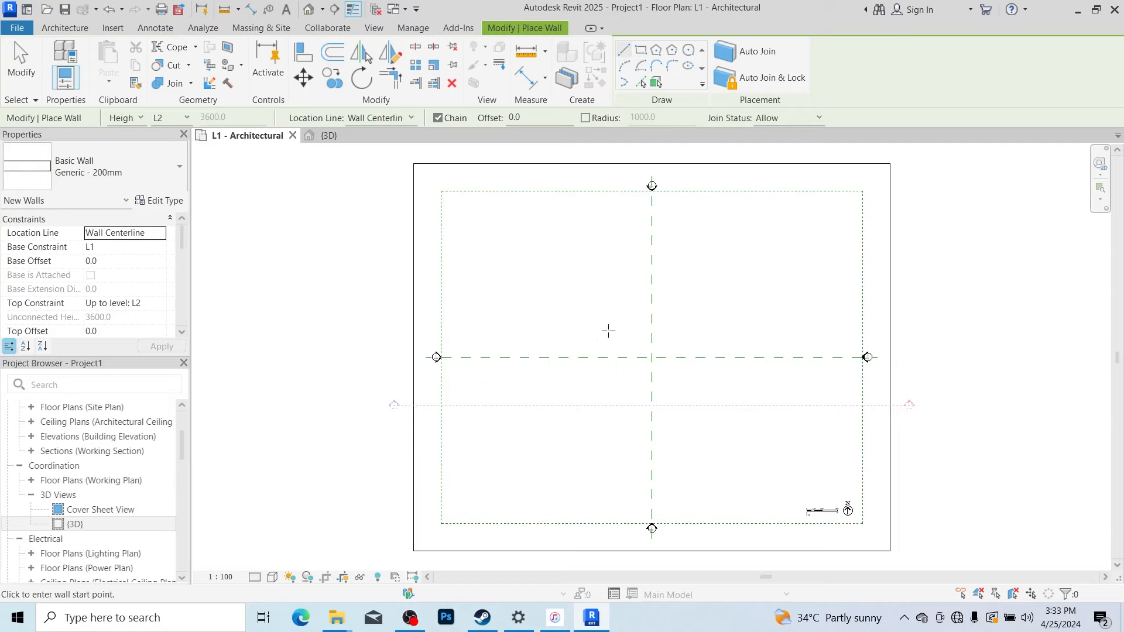
{"action": "left_click", "coordinate": [612, 331]}
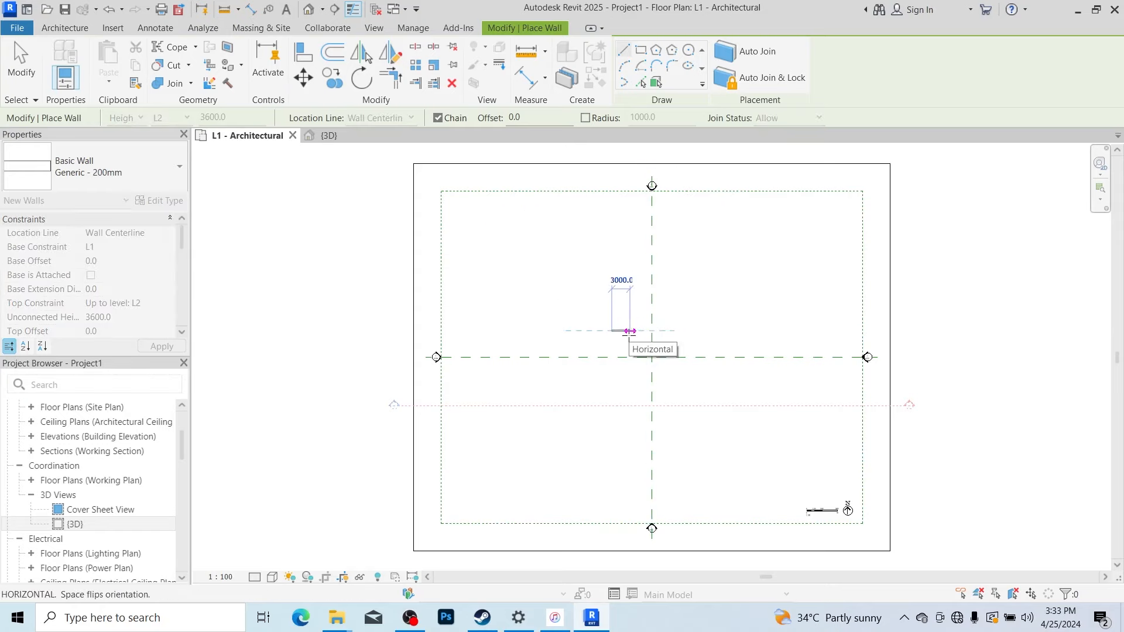
{"action": "scroll", "coordinate": [630, 335], "scroll_direction": "up", "scroll_amount": 3}
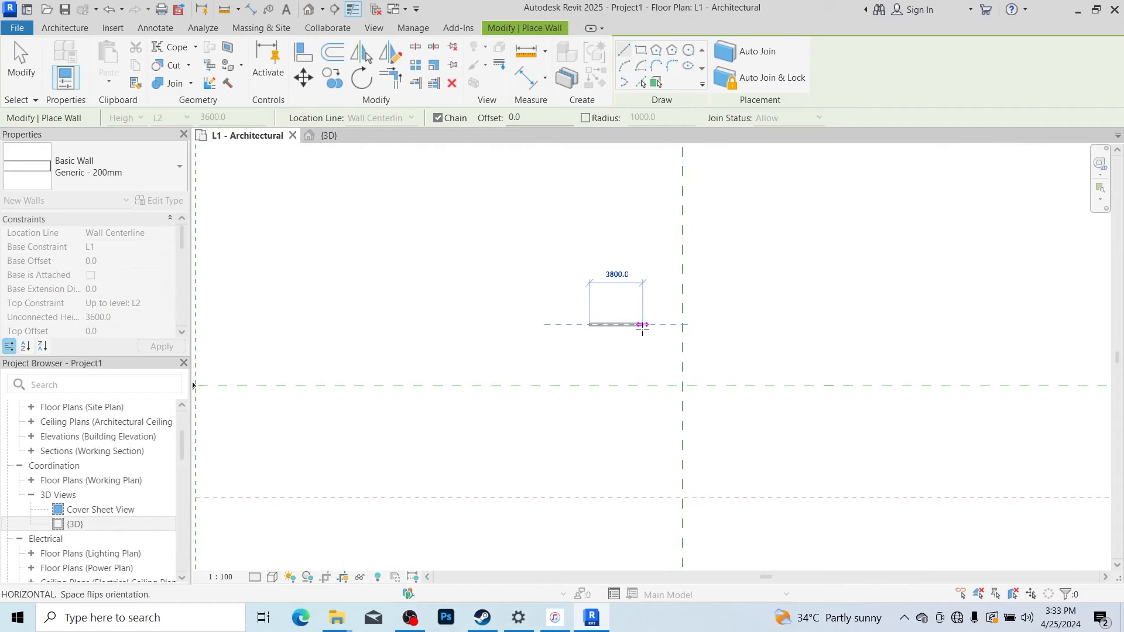
{"action": "scroll", "coordinate": [646, 326], "scroll_direction": "down", "scroll_amount": 3}
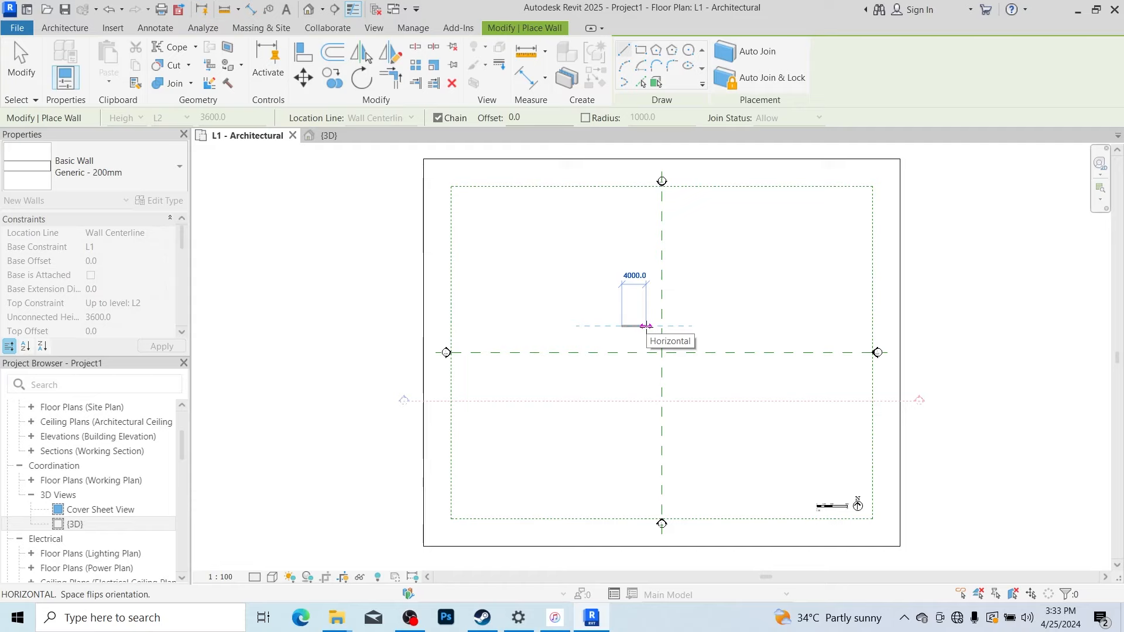
{"action": "scroll", "coordinate": [646, 325], "scroll_direction": "up", "scroll_amount": 1}
{"action": "scroll", "coordinate": [647, 325], "scroll_direction": "up", "scroll_amount": 4}
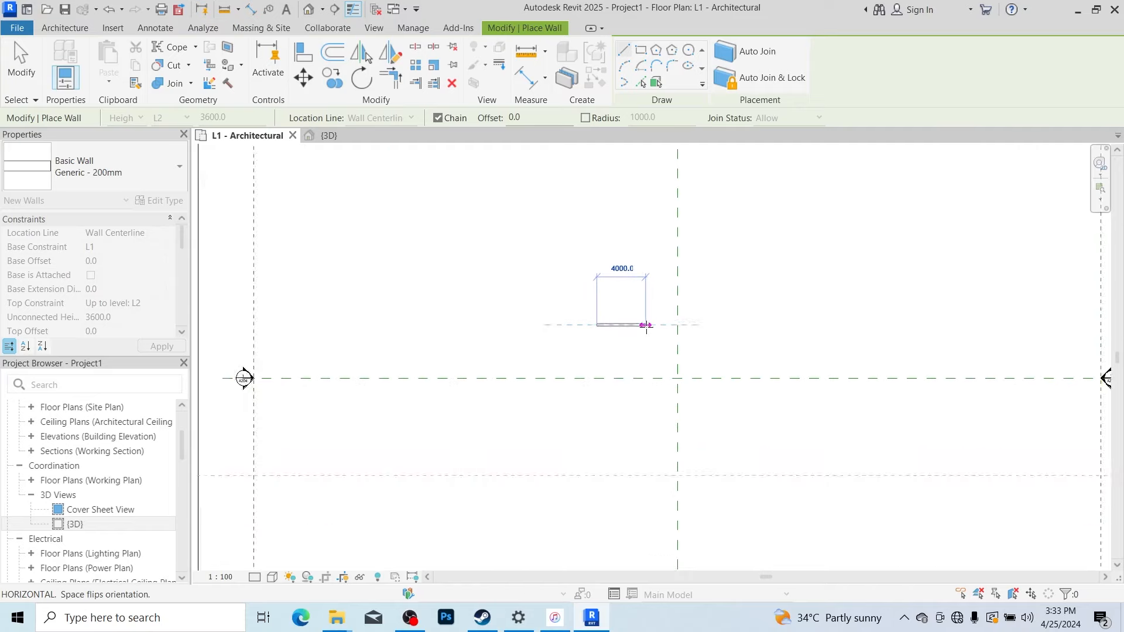
{"action": "scroll", "coordinate": [646, 326], "scroll_direction": "down", "scroll_amount": 4}
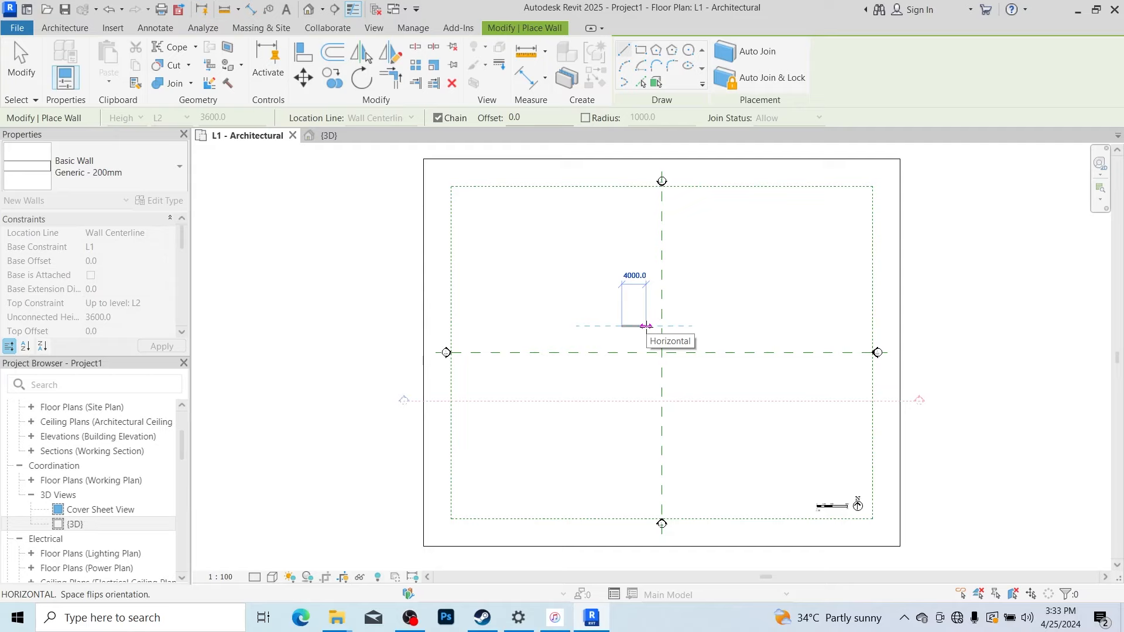
{"action": "scroll", "coordinate": [647, 326], "scroll_direction": "down", "scroll_amount": 1}
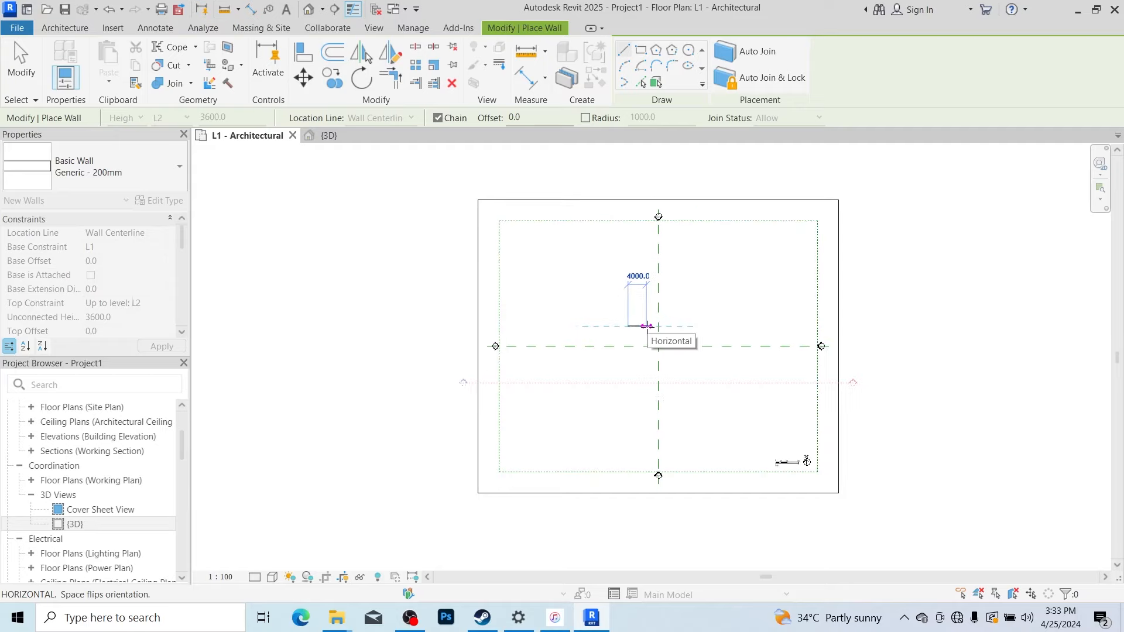
{"action": "scroll", "coordinate": [645, 325], "scroll_direction": "up", "scroll_amount": 2}
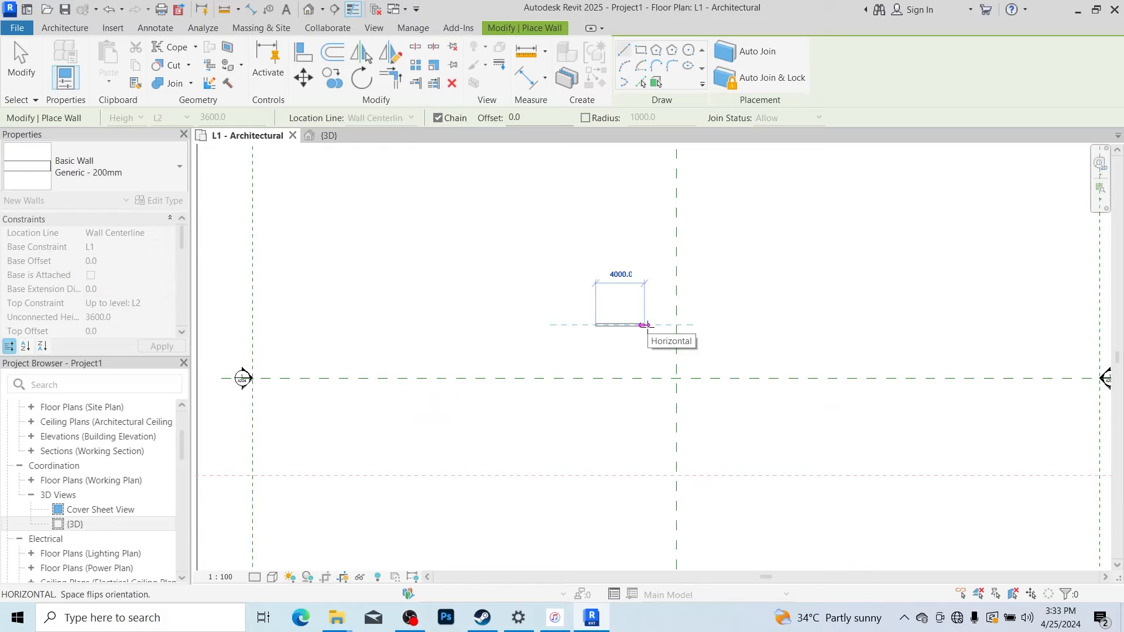
{"action": "left_click", "coordinate": [644, 325]}
{"action": "scroll", "coordinate": [643, 325], "scroll_direction": "up", "scroll_amount": 2}
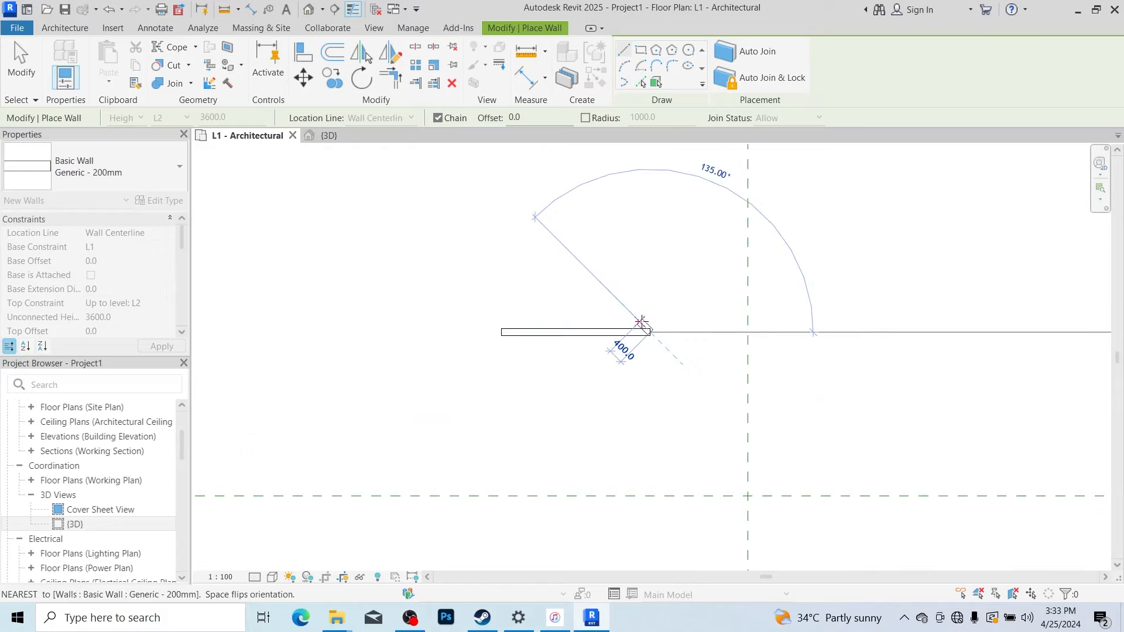
{"action": "key", "text": "Escape"}
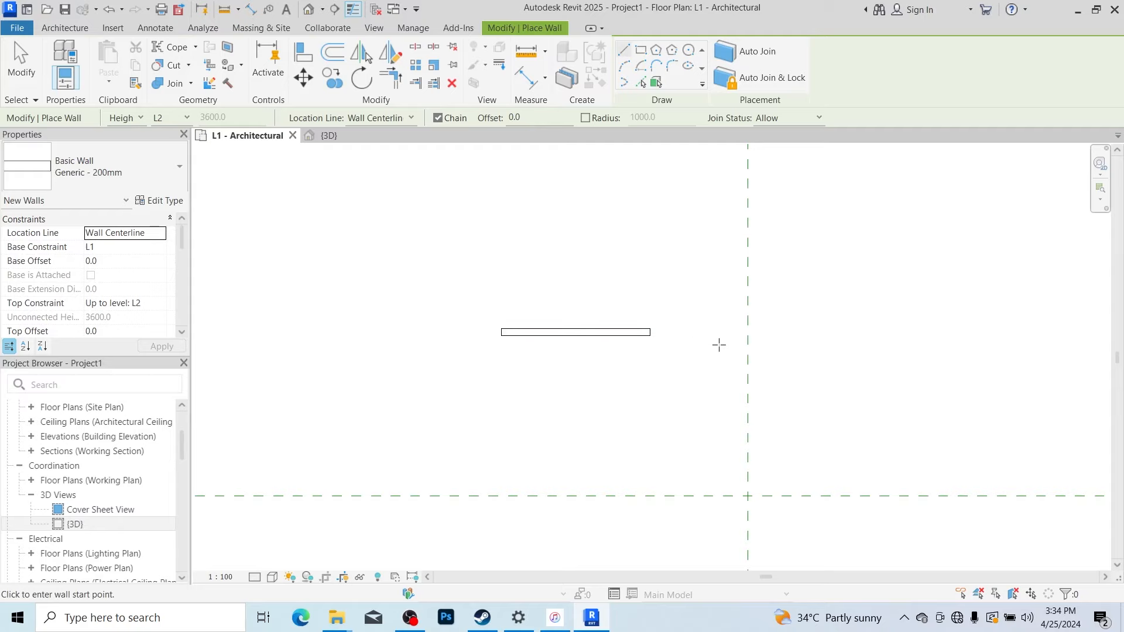
{"action": "left_click", "coordinate": [649, 326]}
{"action": "key", "text": "Escape"}
{"action": "scroll", "coordinate": [650, 336], "scroll_direction": "up", "scroll_amount": 6}
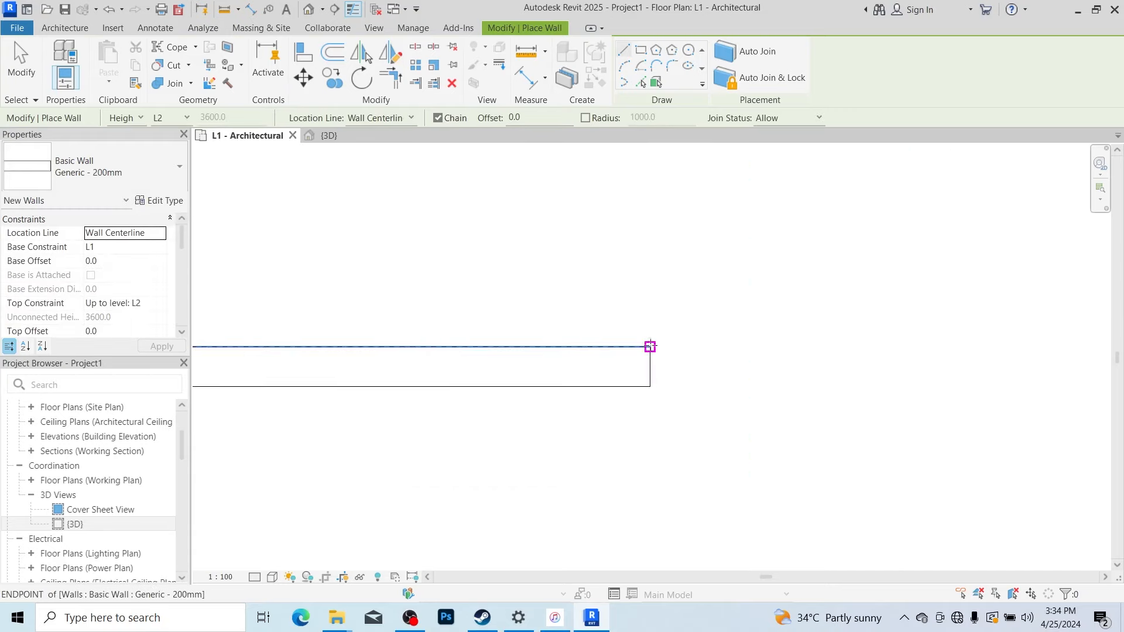
{"action": "left_click", "coordinate": [650, 346]}
{"action": "scroll", "coordinate": [671, 335], "scroll_direction": "down", "scroll_amount": 3}
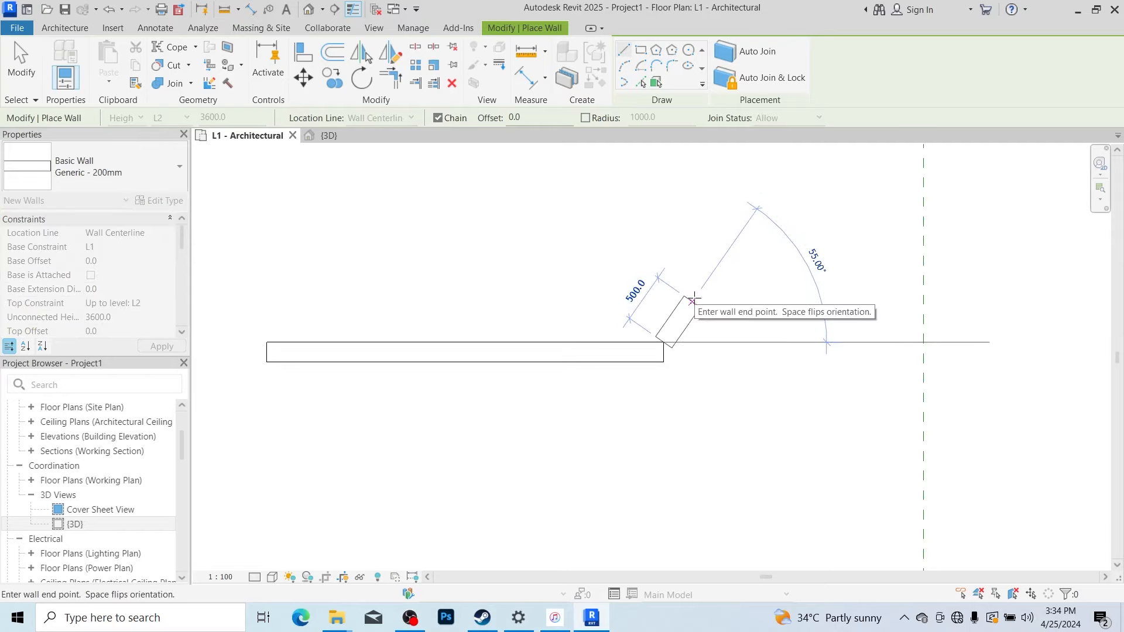
{"action": "key", "text": "Escape"}
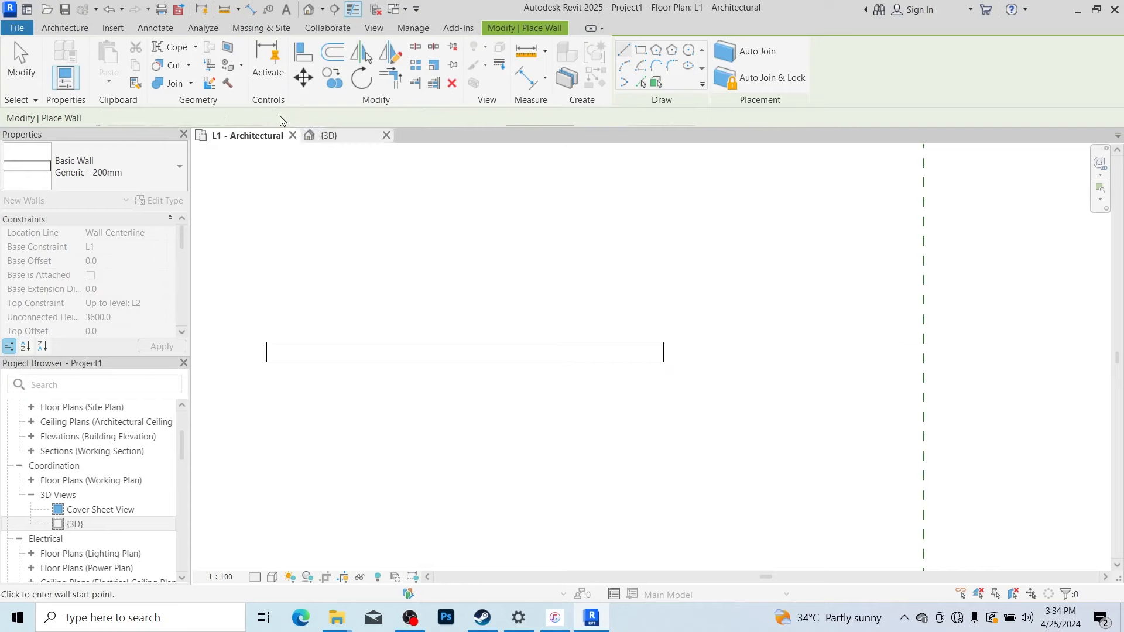
{"action": "key", "text": "Escape"}
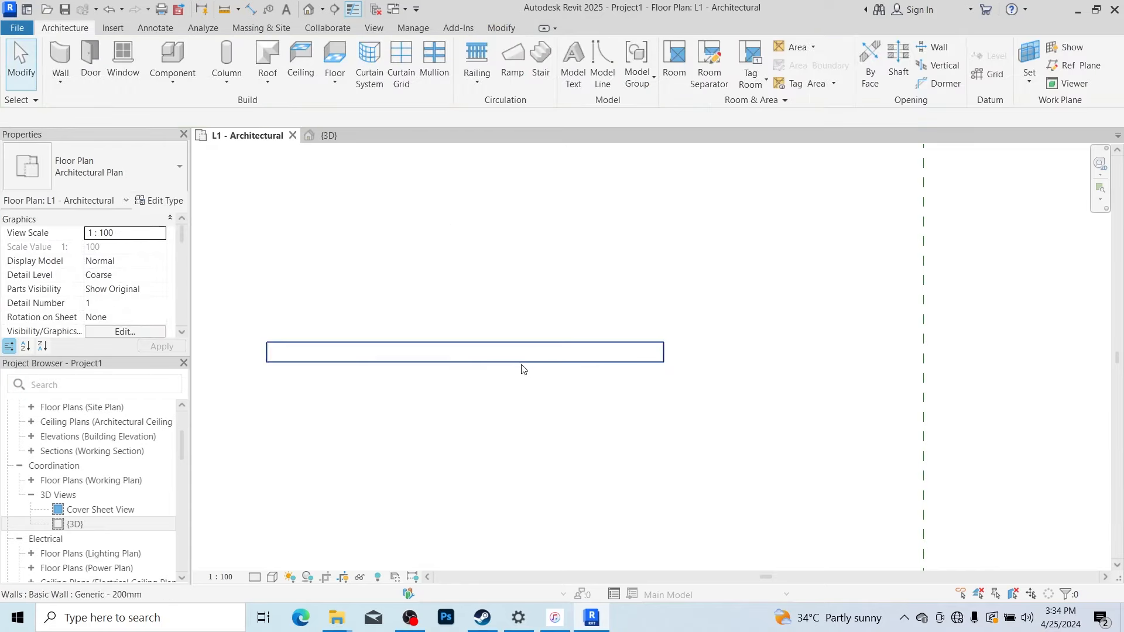
Set the wall location line to Finish Face: Exterior and draw a 2500 mm vertical wall up from the horizontal wall's right end.
{"action": "key", "text": "w"}
{"action": "key", "text": "a"}
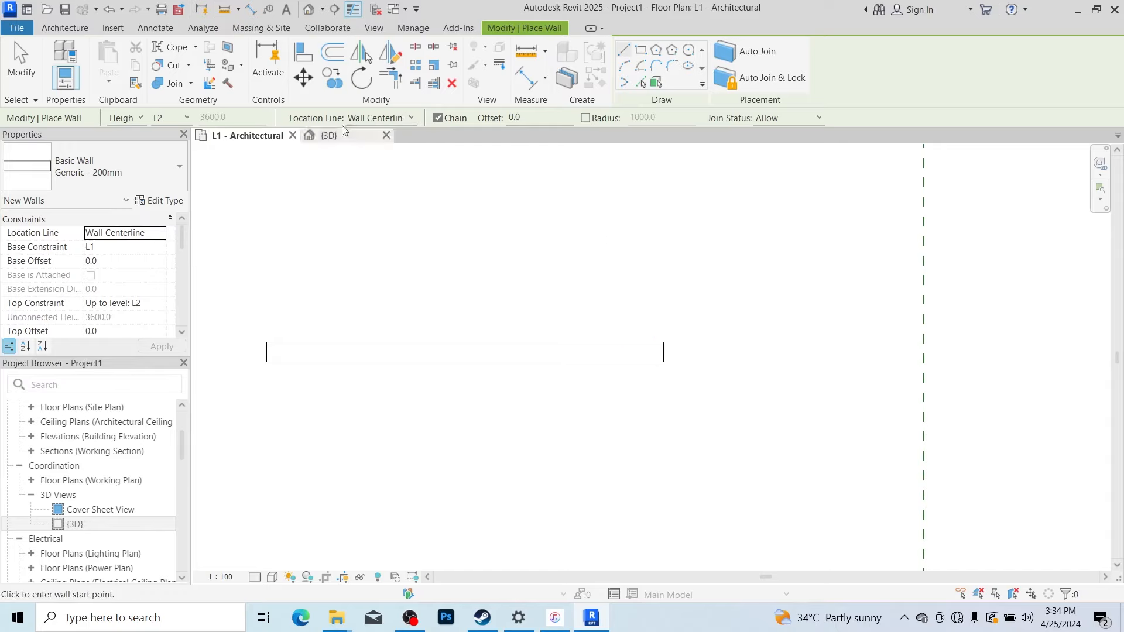
{"action": "left_click", "coordinate": [398, 117]}
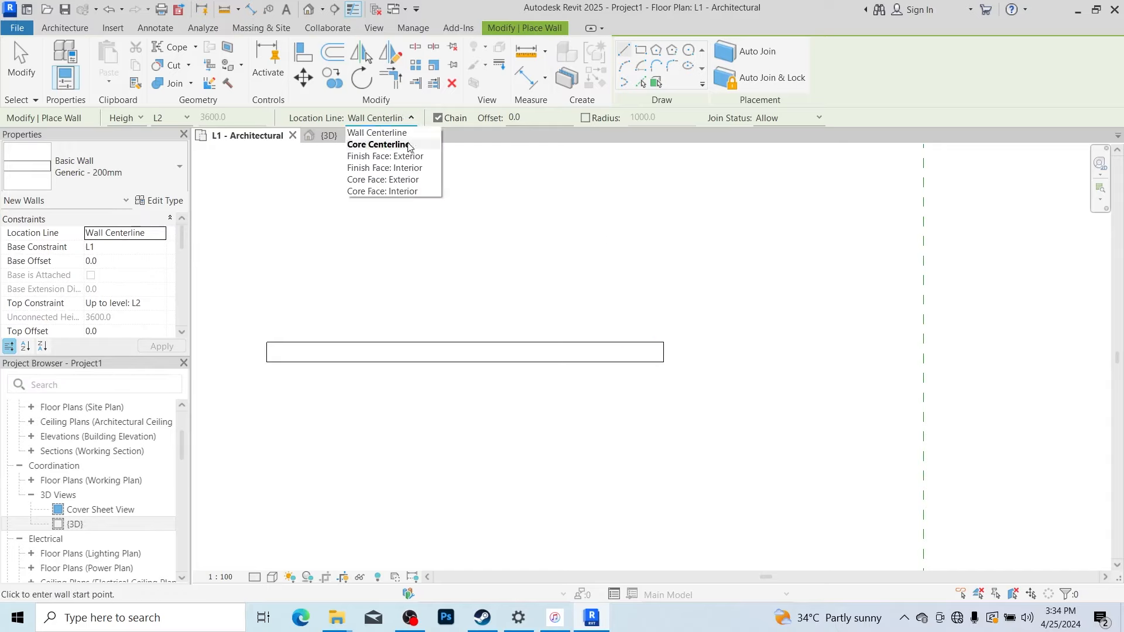
{"action": "left_click", "coordinate": [407, 157]}
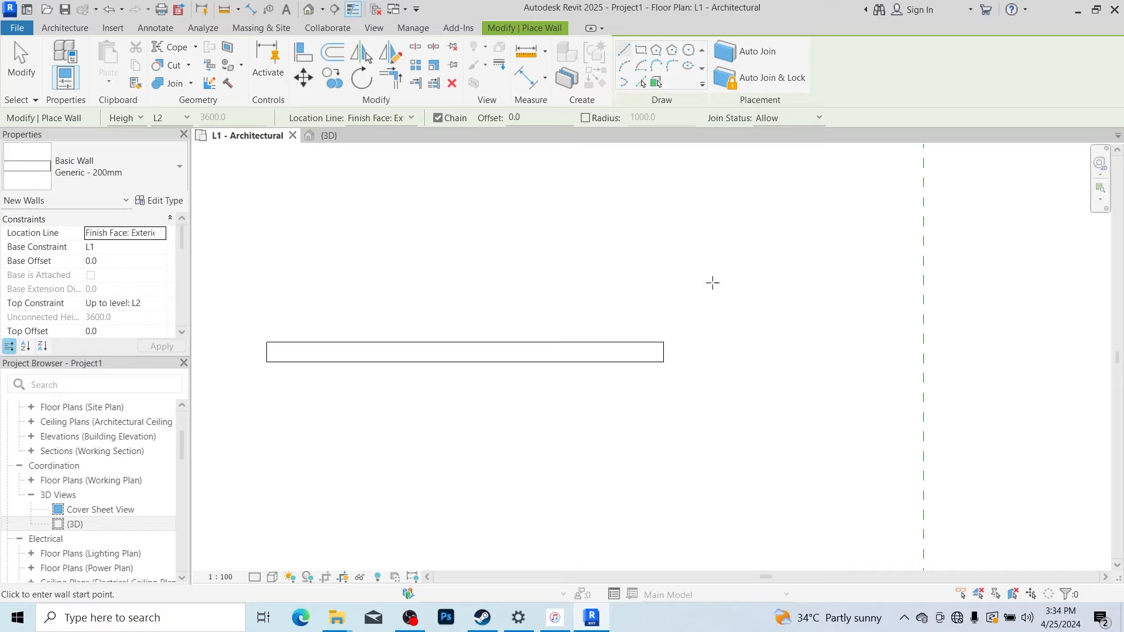
{"action": "left_click", "coordinate": [663, 342]}
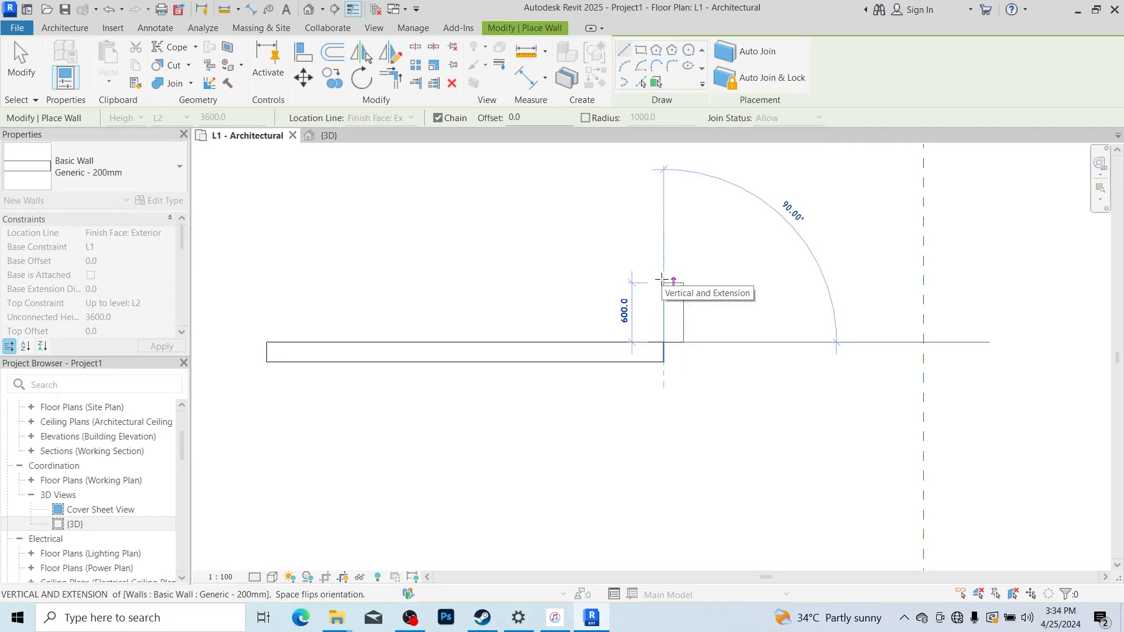
{"action": "scroll", "coordinate": [663, 284], "scroll_direction": "down", "scroll_amount": 2}
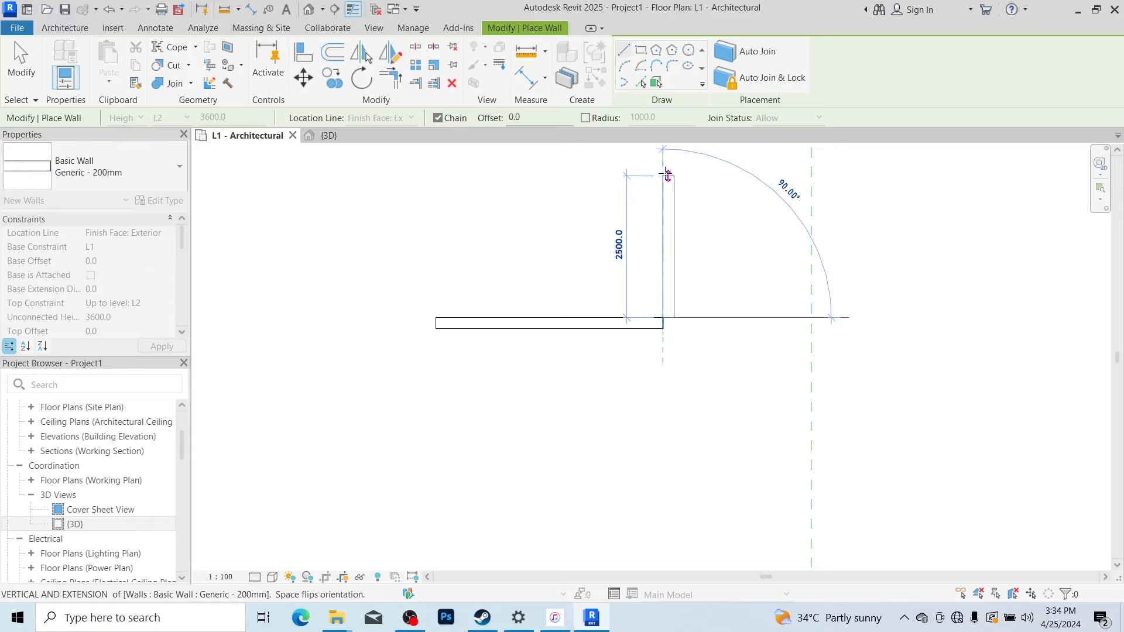
{"action": "left_click", "coordinate": [668, 175]}
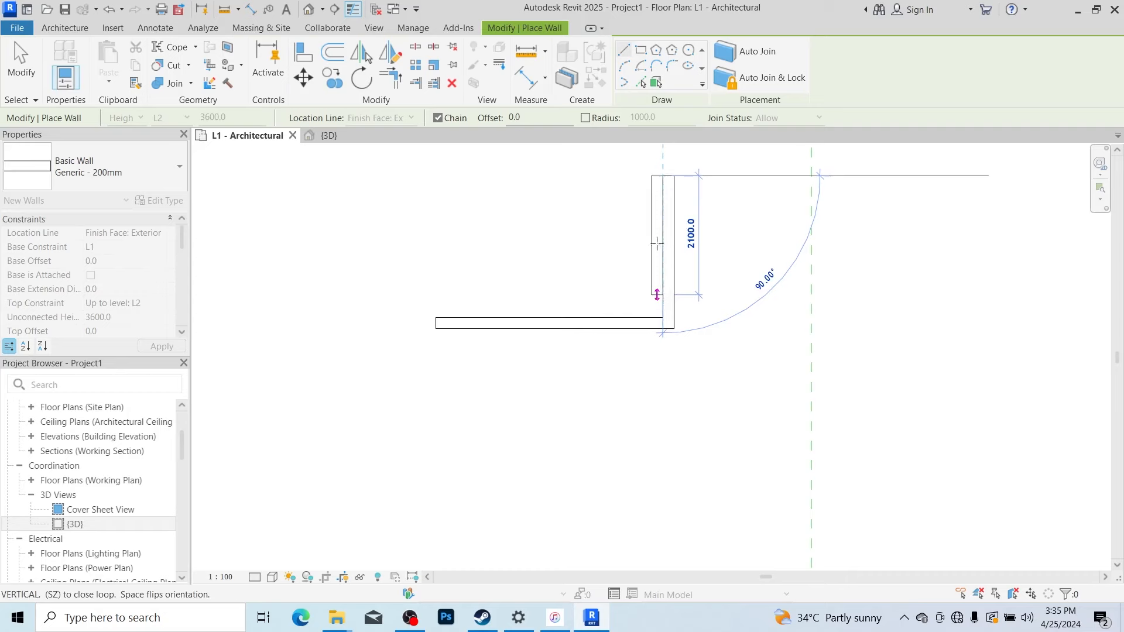
{"action": "key", "text": "Escape"}
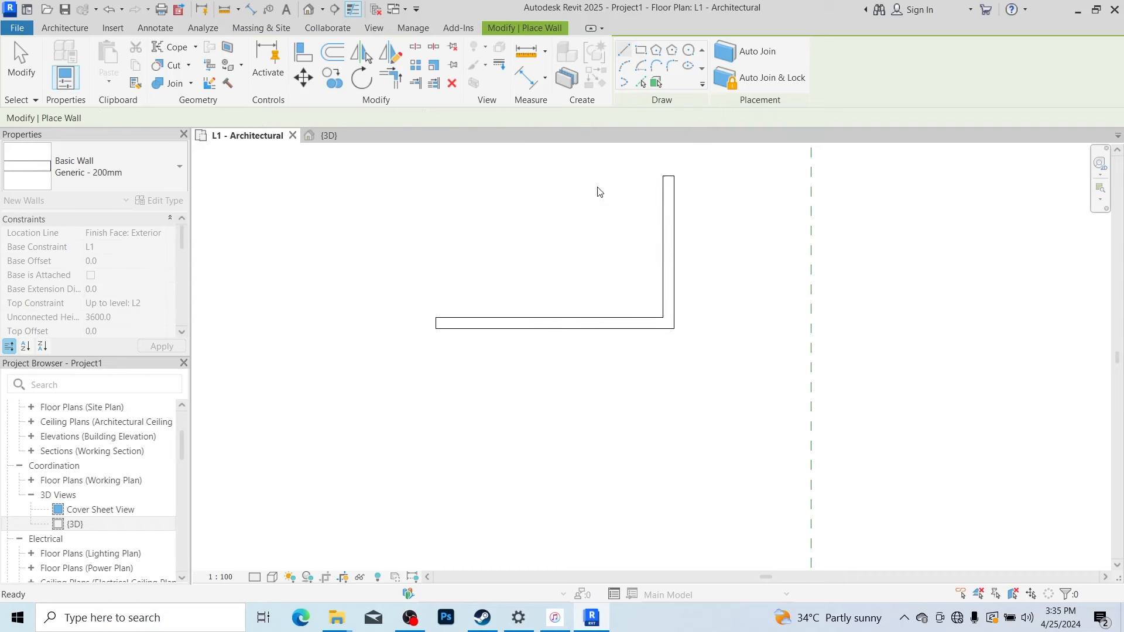
Draw a Start-End-Radius arc wall of about 2490 mm radius between the two open wall ends, and delete it.
{"action": "scroll", "coordinate": [421, 318], "scroll_direction": "down", "scroll_amount": 4}
{"action": "scroll", "coordinate": [518, 169], "scroll_direction": "up", "scroll_amount": 5}
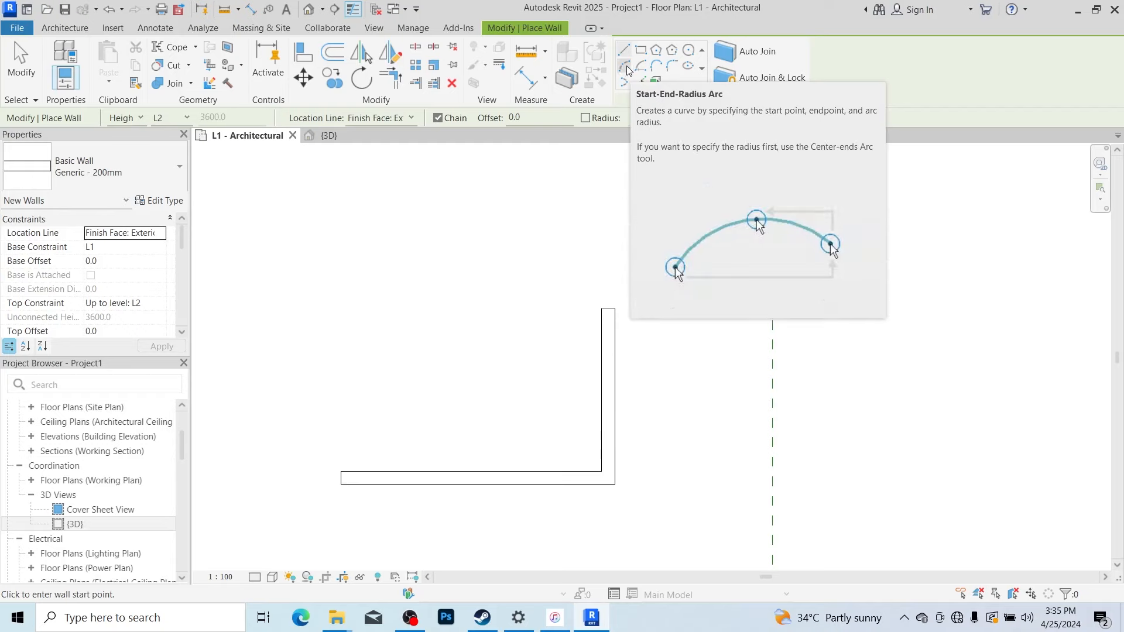
{"action": "left_click", "coordinate": [625, 66]}
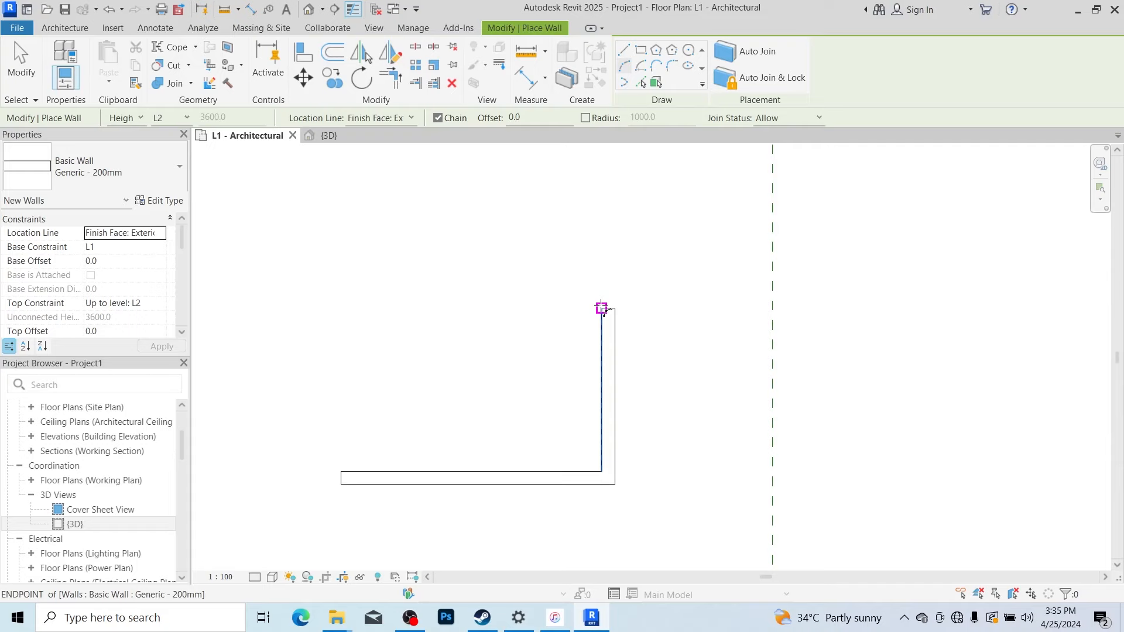
{"action": "left_click", "coordinate": [601, 308]}
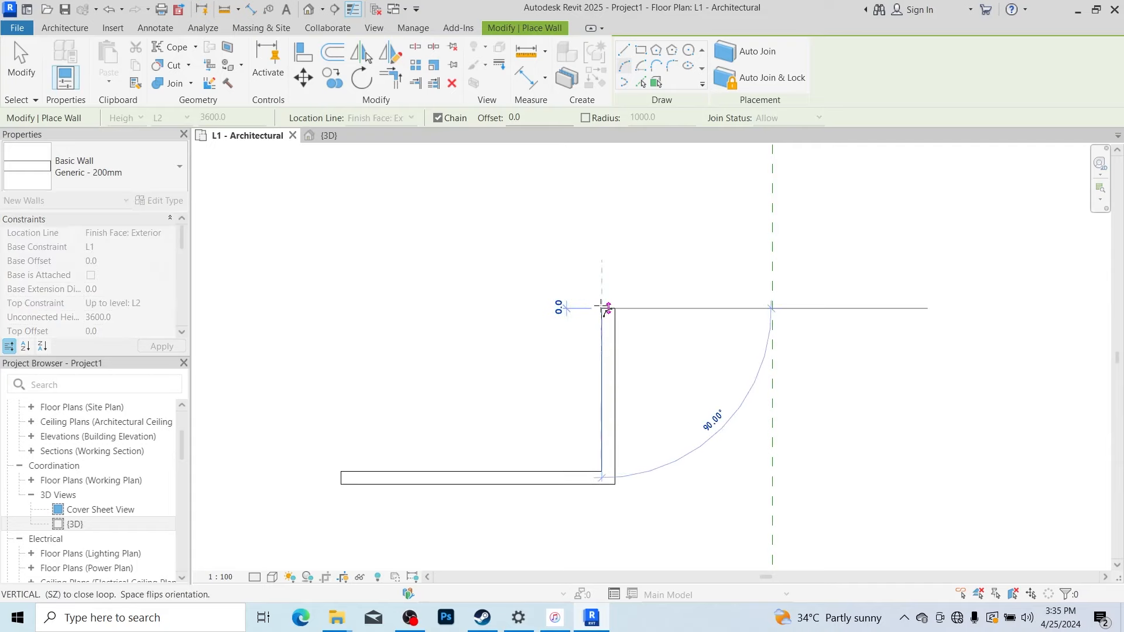
{"action": "left_click", "coordinate": [341, 471]}
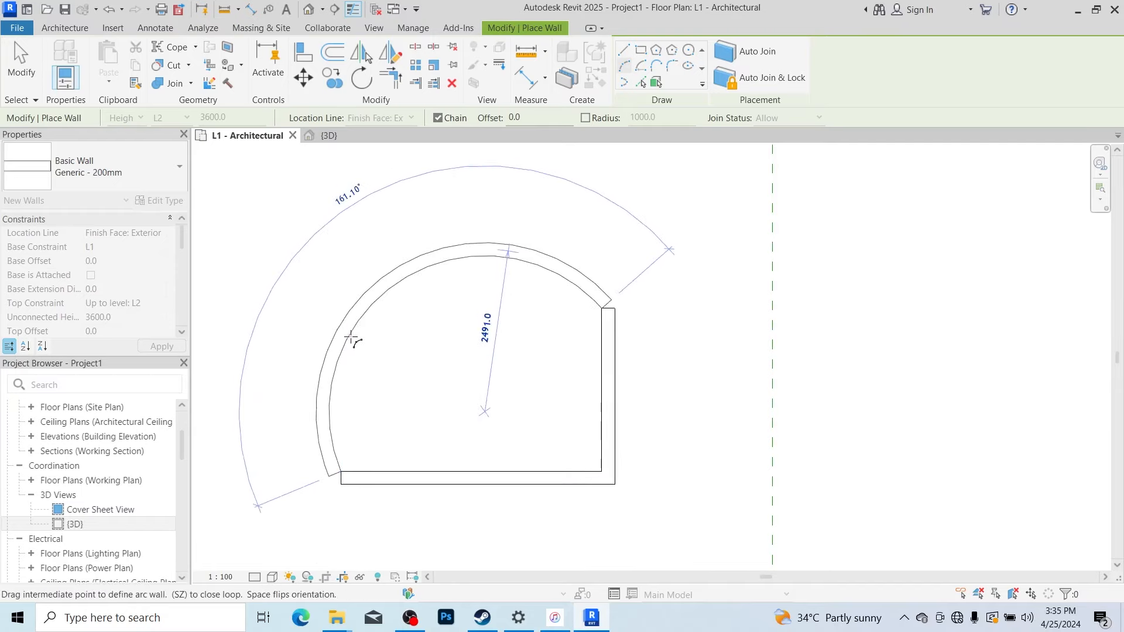
{"action": "left_click", "coordinate": [368, 309]}
{"action": "key", "text": "Escape"}
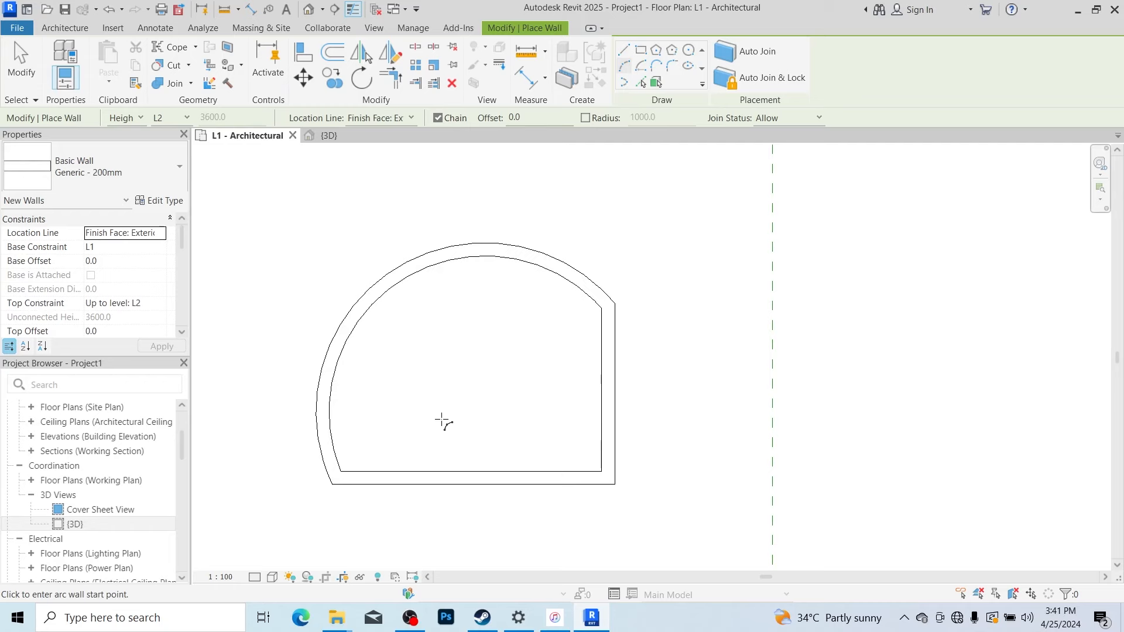
{"action": "key", "text": "Escape"}
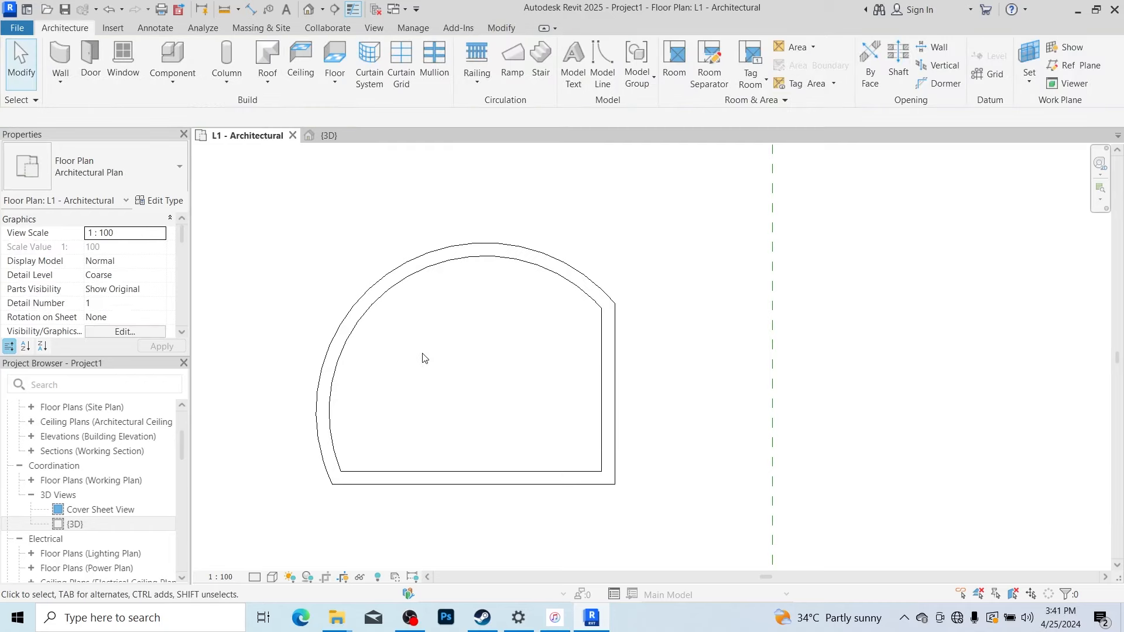
{"action": "left_click", "coordinate": [406, 277]}
{"action": "key", "text": "Delete"}
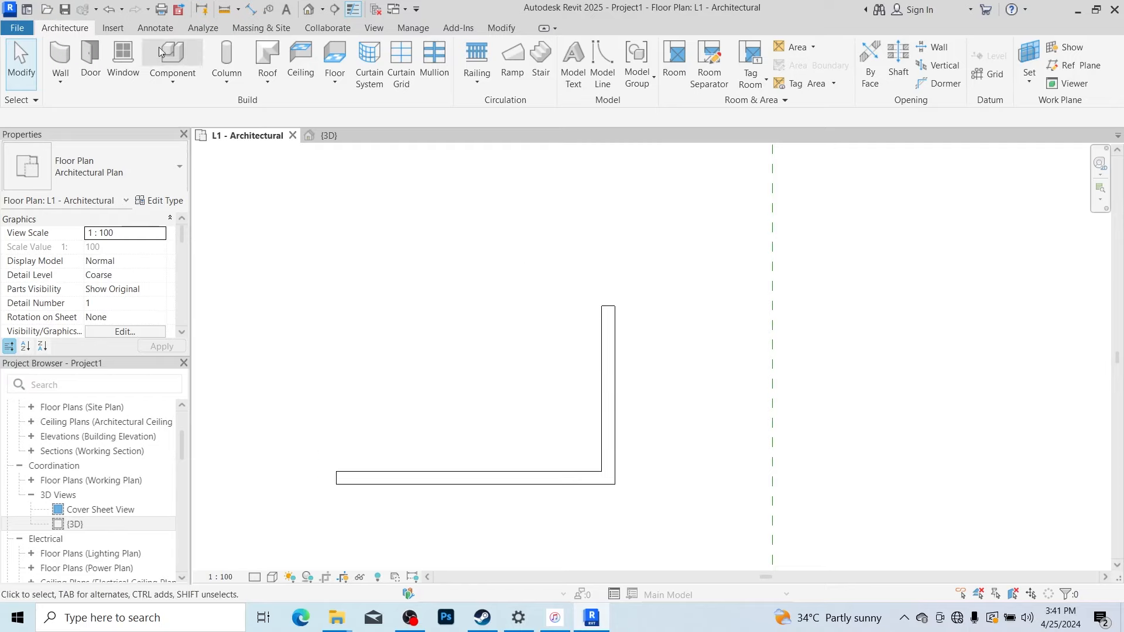
Draw a short vertical wall up from the bottom wall's left end and a short horizontal wall leftward from the right wall's top end.
{"action": "key", "text": "w"}
{"action": "key", "text": "a"}
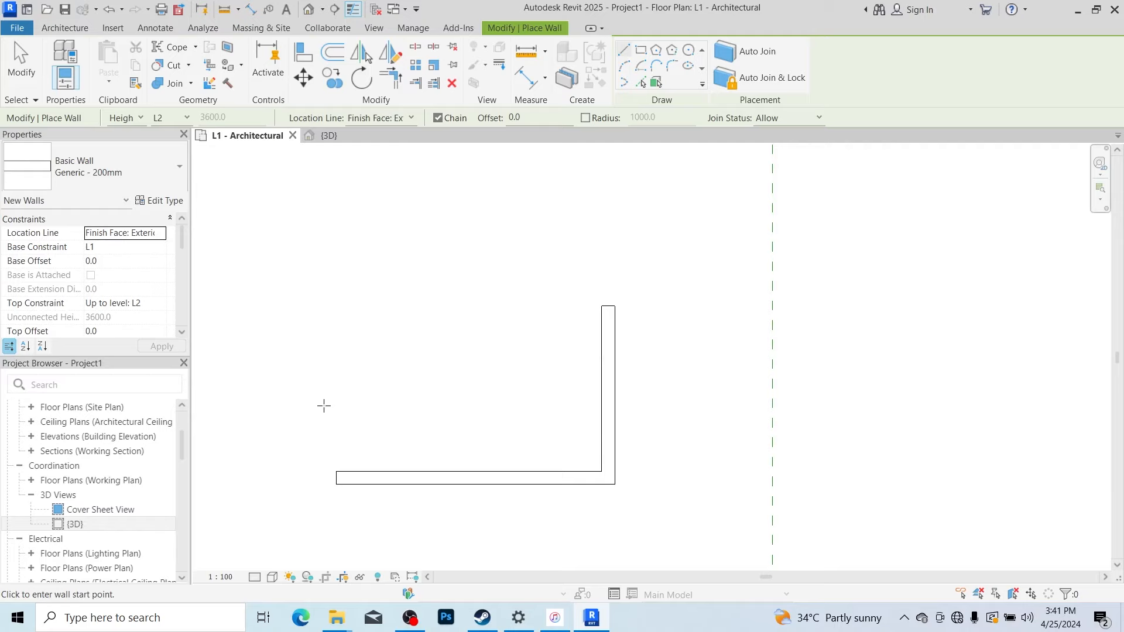
{"action": "left_click", "coordinate": [336, 471]}
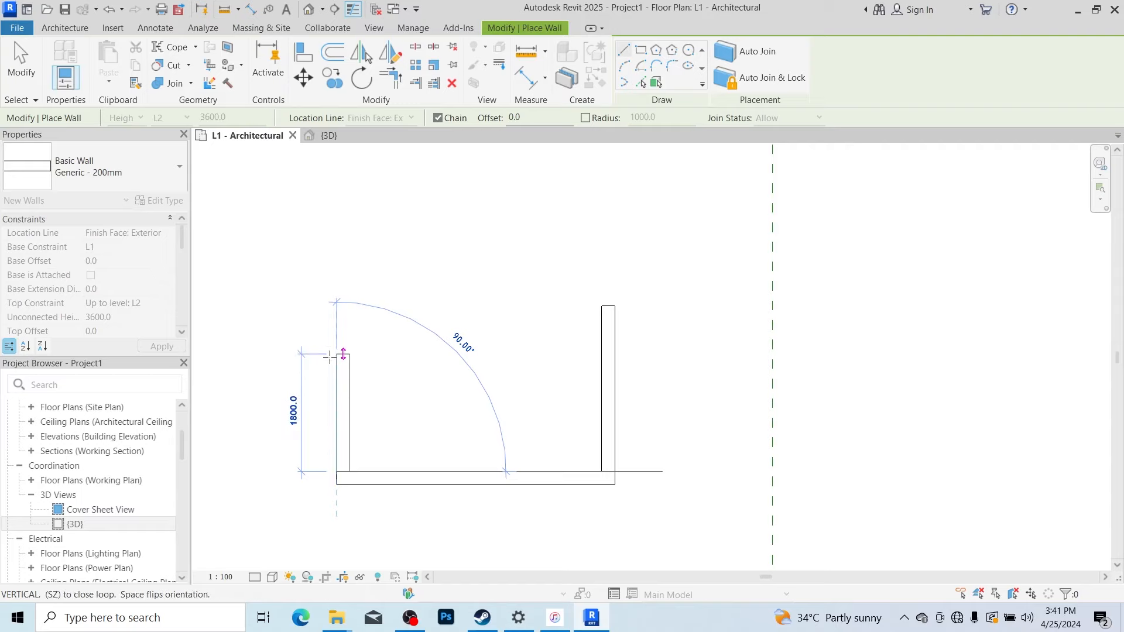
{"action": "left_click", "coordinate": [334, 393]}
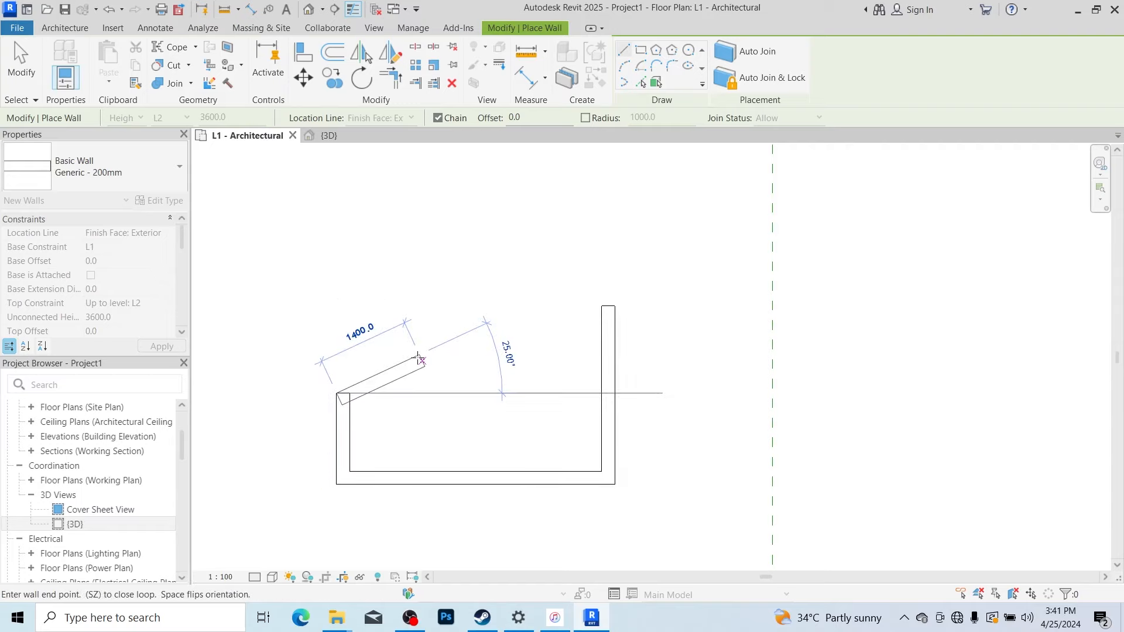
{"action": "key", "text": "Escape"}
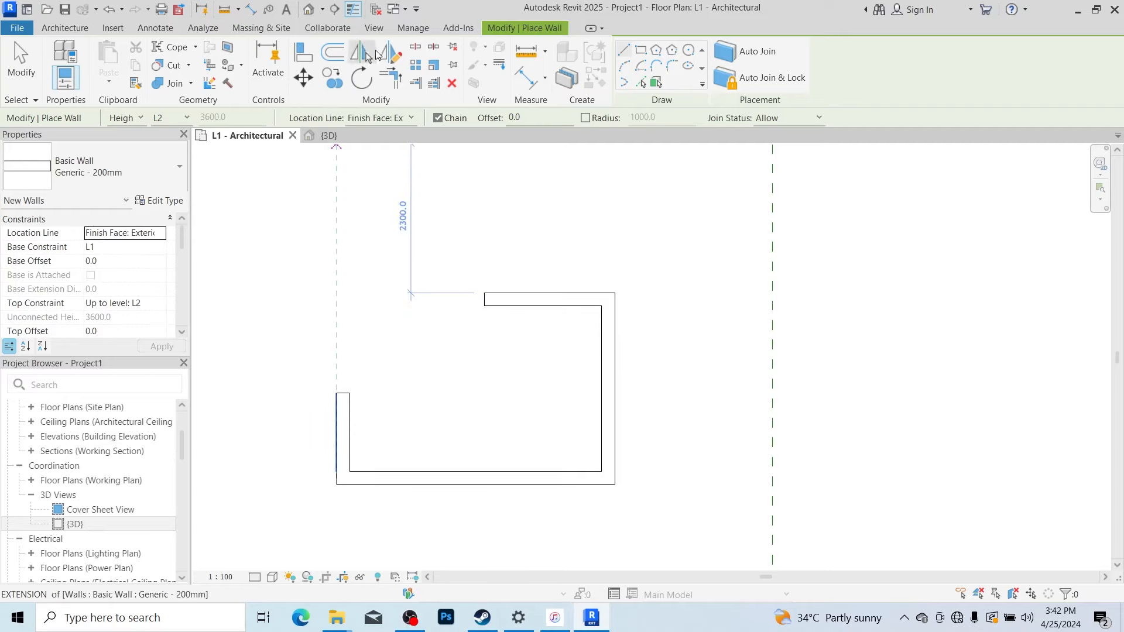
{"action": "key", "text": "Escape"}
{"action": "key", "text": "Escape"}
Trim/extend the short top wall and the short left wall to a corner, closing the rectangular room.
{"action": "left_click", "coordinate": [390, 85]}
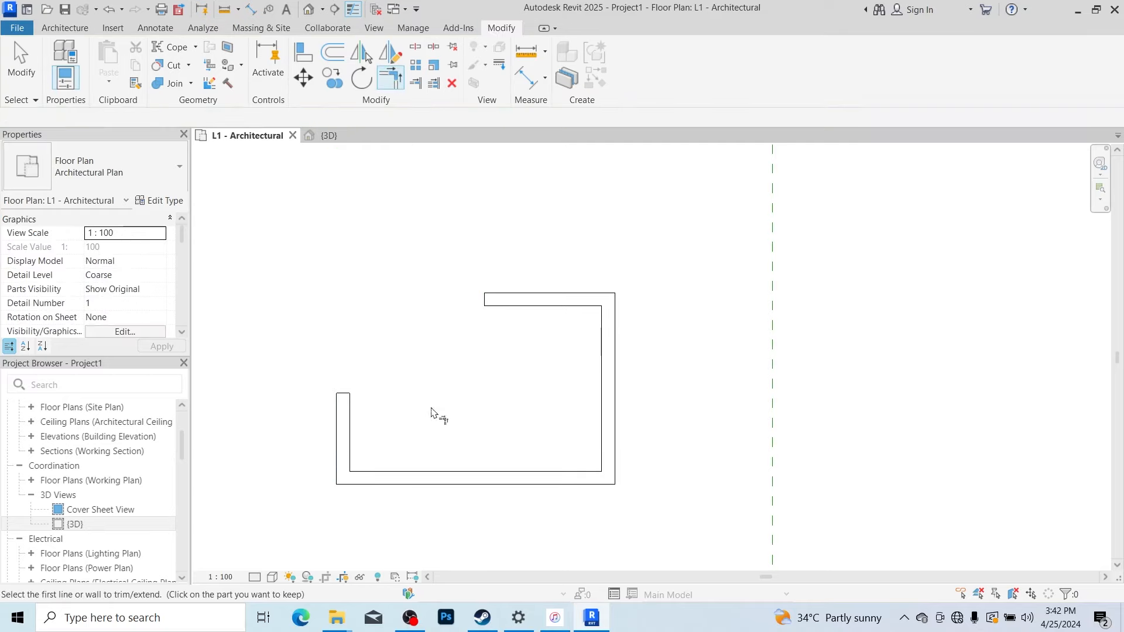
{"action": "left_click", "coordinate": [517, 305]}
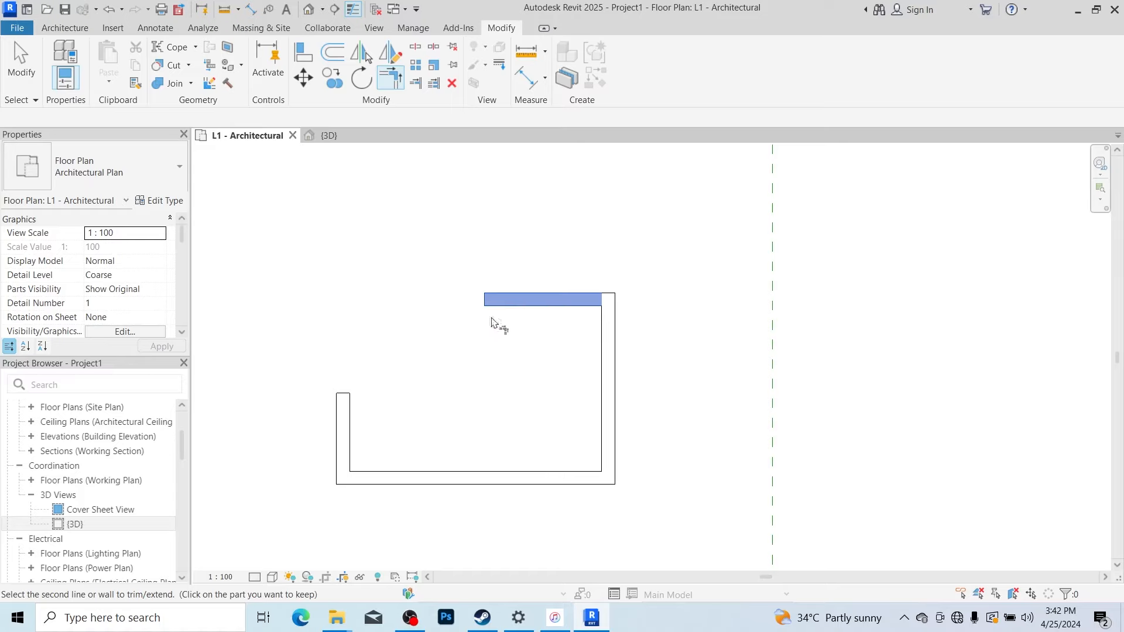
{"action": "left_click", "coordinate": [347, 404]}
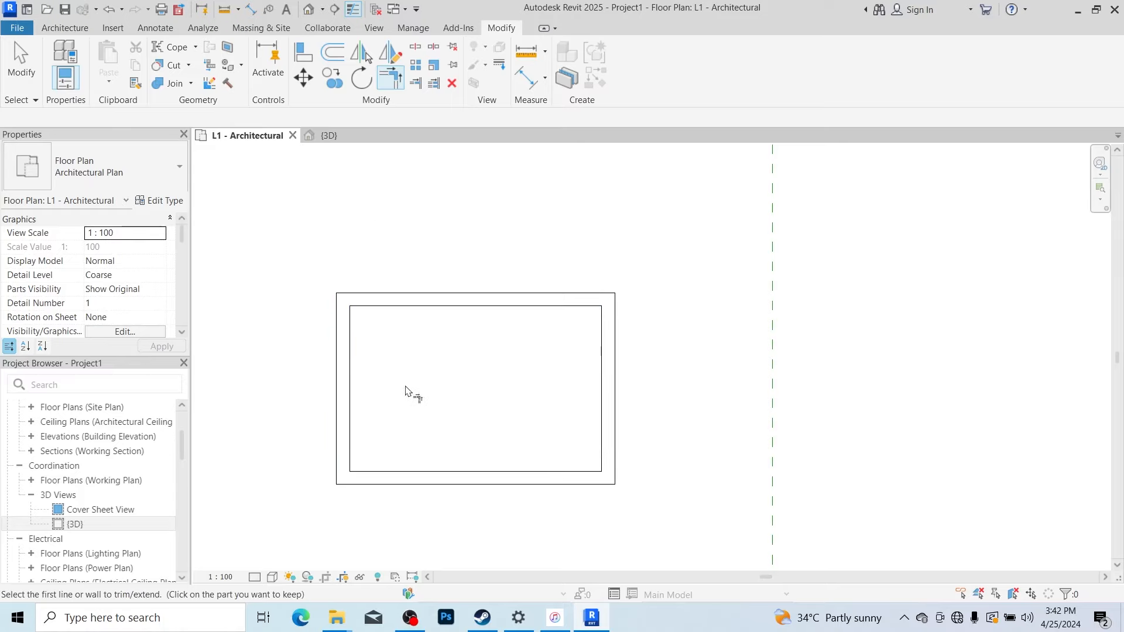
Place an M_Door-Passage-Single-Vision_Lite 750 x 2000mm door in the room's upper wall, about 400 mm from the right wall, swinging outward.
{"action": "key", "text": "Escape"}
{"action": "key", "text": "Escape"}
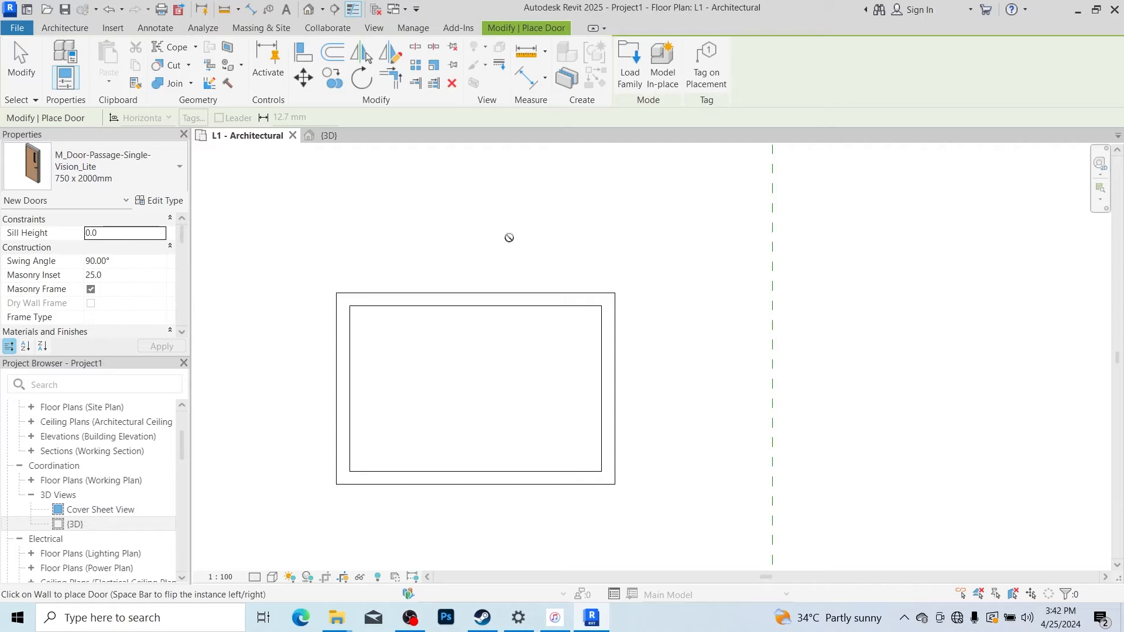
{"action": "left_click", "coordinate": [548, 293]}
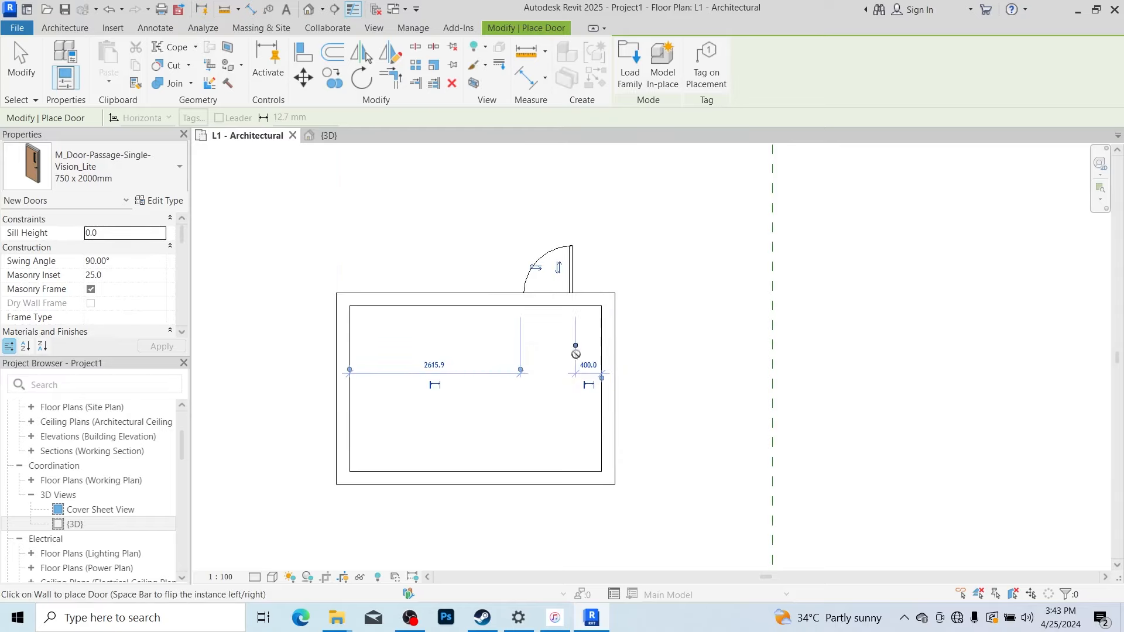
{"action": "key", "text": "Escape"}
{"action": "key", "text": "Escape"}
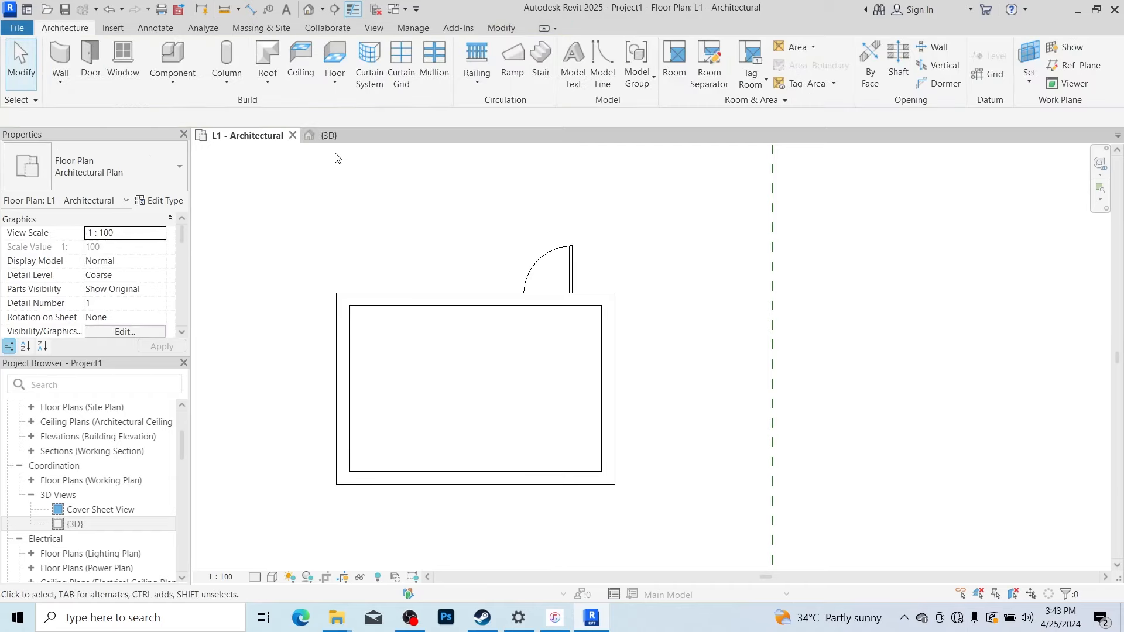
Examine the walls and the placed door in the default 3D view from the back side of the room.
{"action": "left_click", "coordinate": [329, 137]}
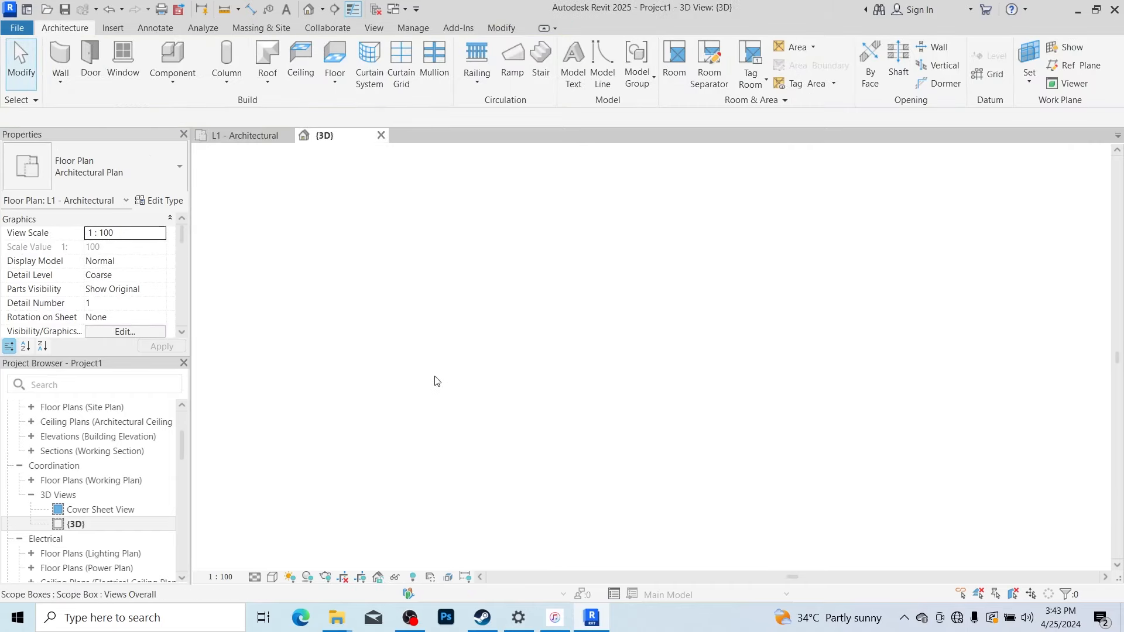
{"action": "scroll", "coordinate": [714, 421], "scroll_direction": "up", "scroll_amount": 10}
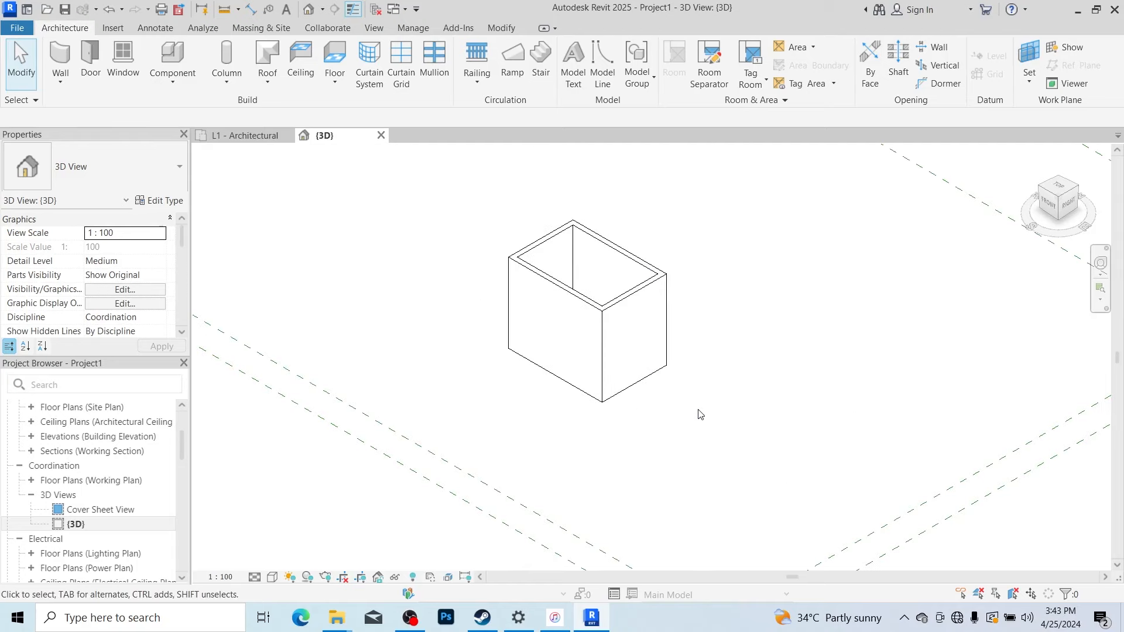
{"action": "scroll", "coordinate": [636, 240], "scroll_direction": "down", "scroll_amount": 3}
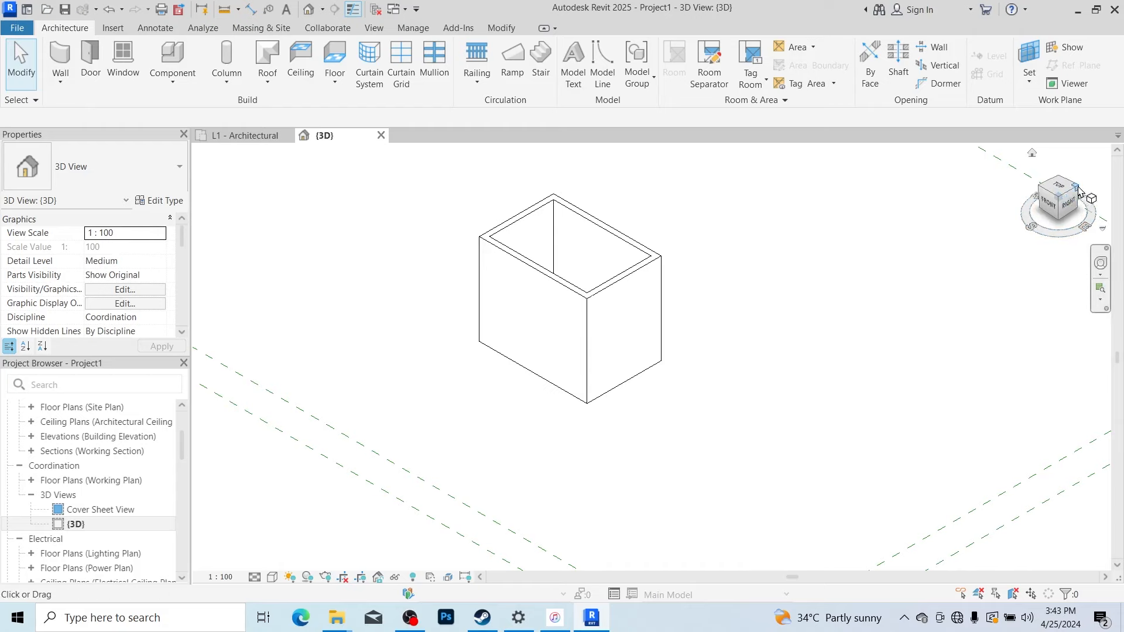
{"action": "left_click_drag", "start_coordinate": [1079, 192], "coordinate": [858, 201]}
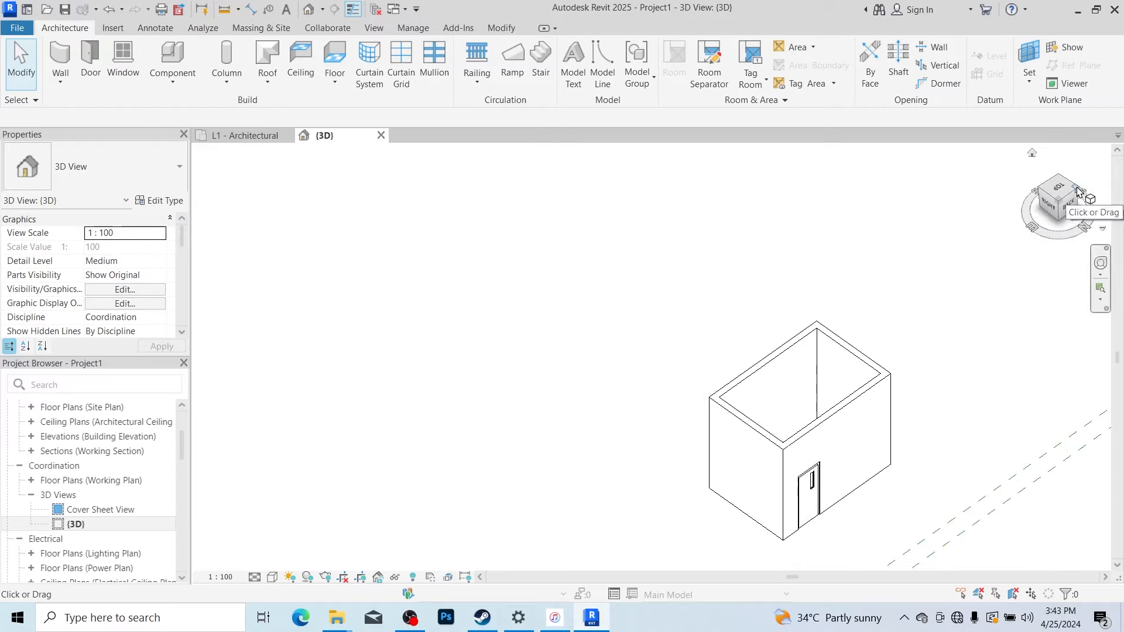
{"action": "scroll", "coordinate": [1051, 218], "scroll_direction": "down", "scroll_amount": 3}
{"action": "scroll", "coordinate": [1058, 443], "scroll_direction": "up", "scroll_amount": 5}
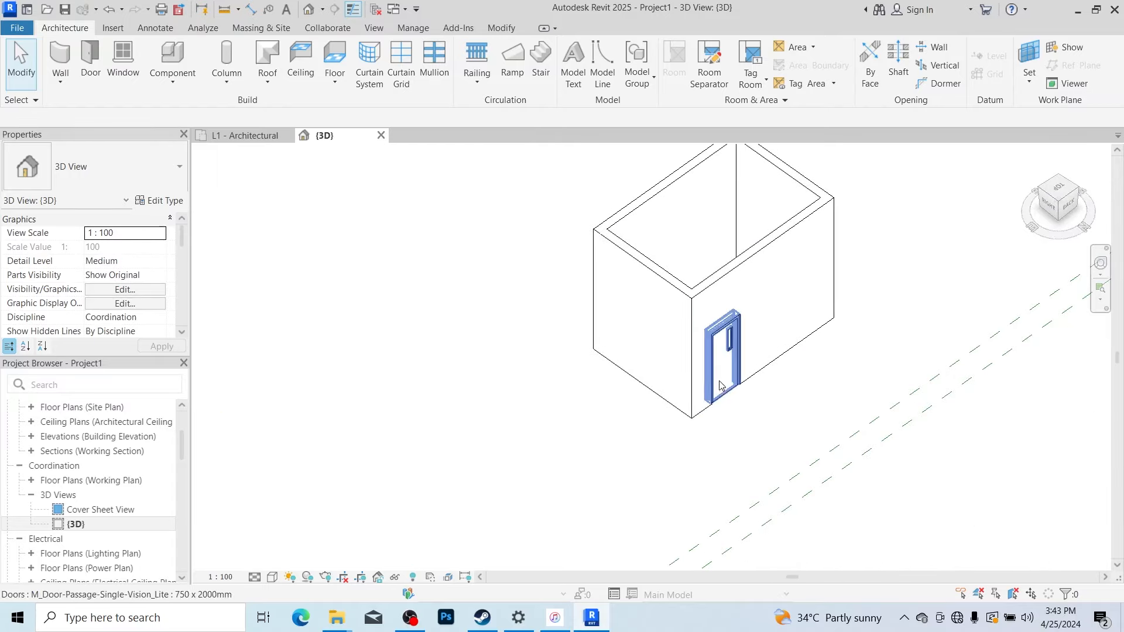
{"action": "left_click", "coordinate": [1058, 201]}
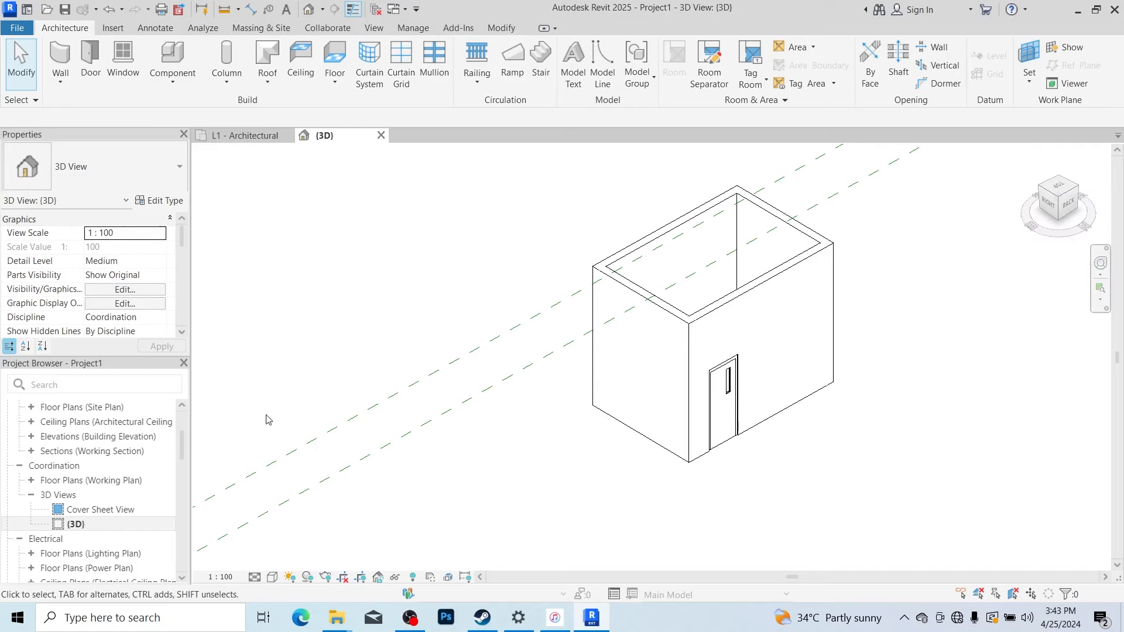
Open the North - Architectural building elevation and examine the door in the wall up close.
{"action": "left_click_drag", "start_coordinate": [180, 446], "coordinate": [34, 502]}
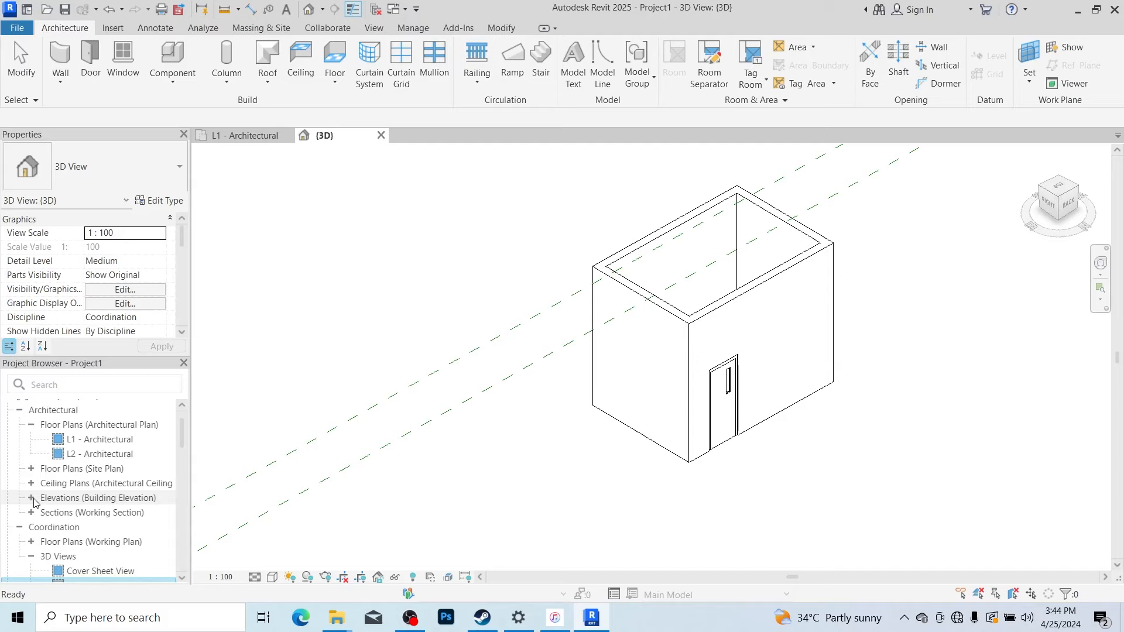
{"action": "left_click", "coordinate": [31, 498]}
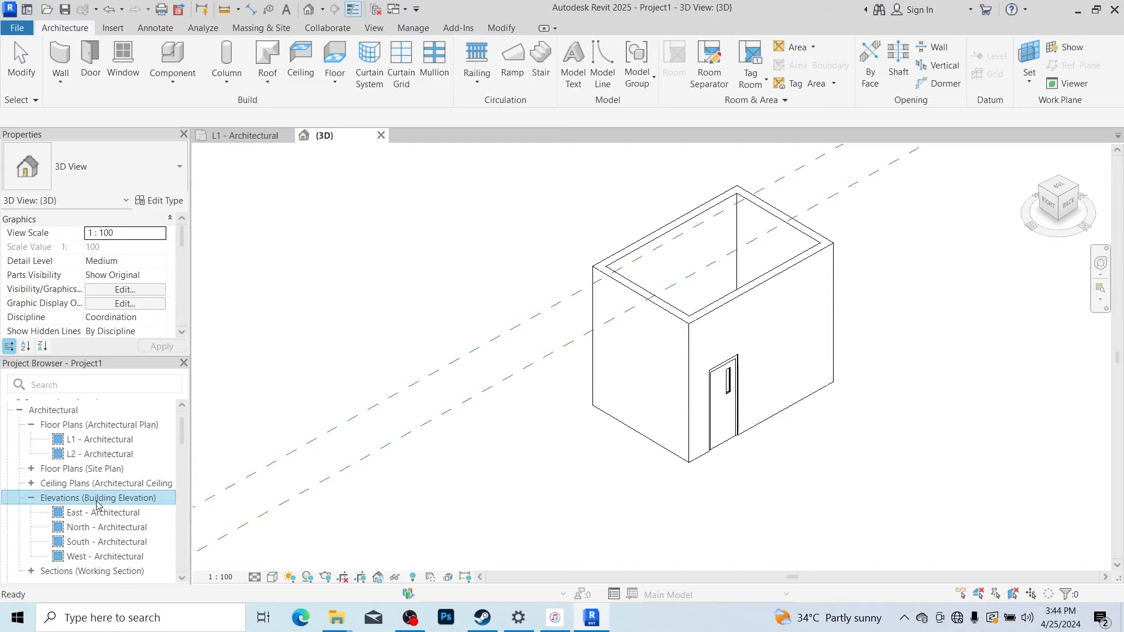
{"action": "double_click", "coordinate": [101, 527]}
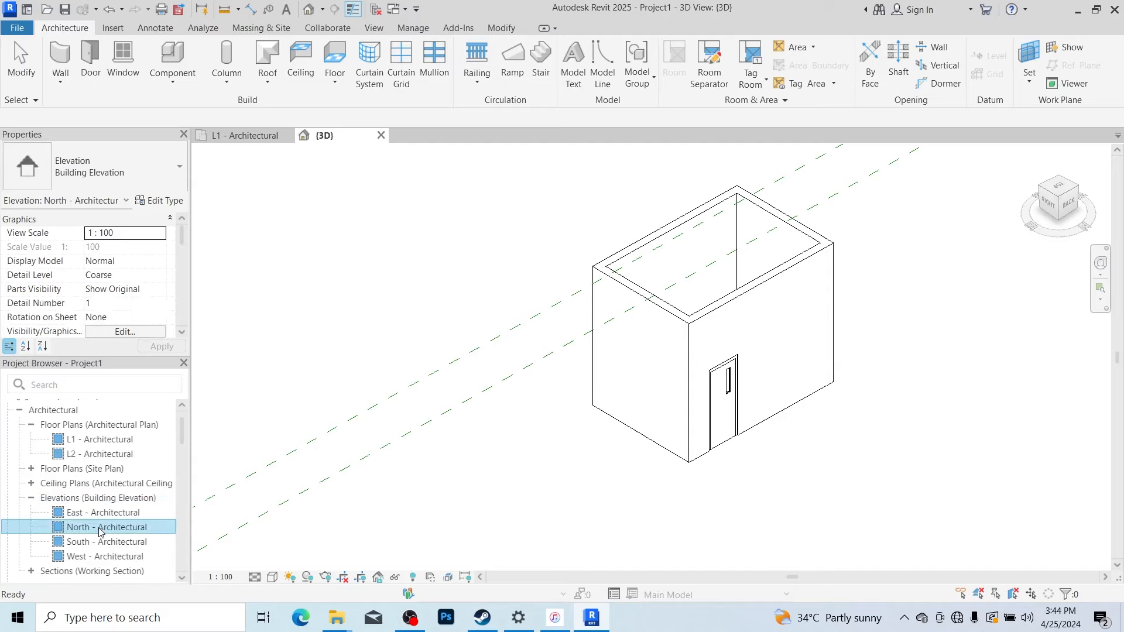
{"action": "scroll", "coordinate": [794, 473], "scroll_direction": "up", "scroll_amount": 2}
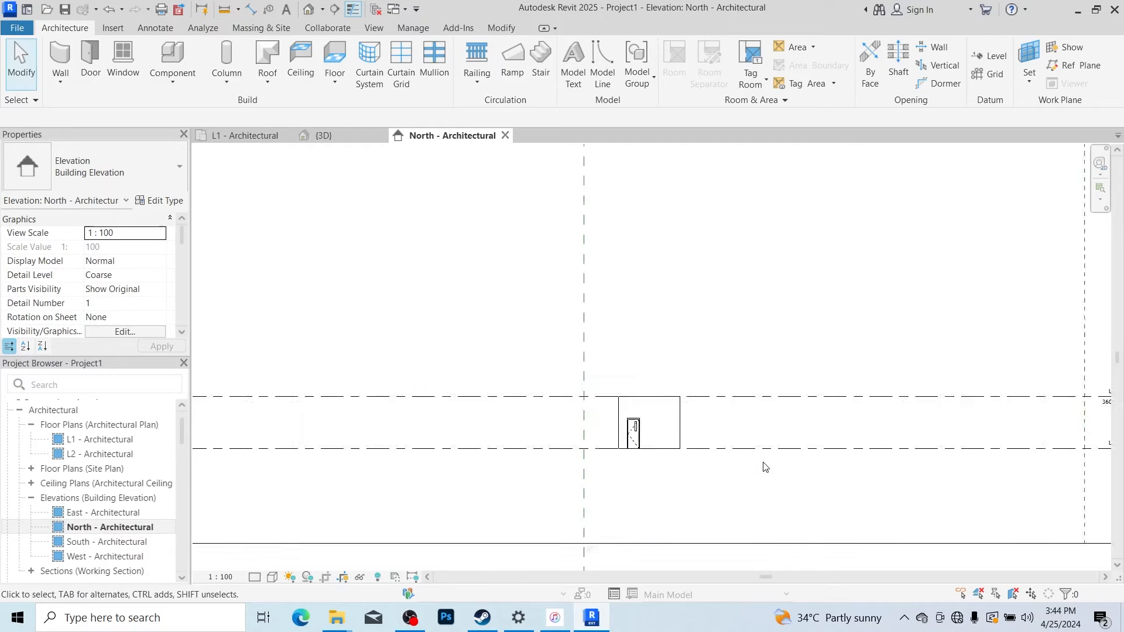
{"action": "scroll", "coordinate": [729, 469], "scroll_direction": "up", "scroll_amount": 3}
{"action": "scroll", "coordinate": [386, 326], "scroll_direction": "up", "scroll_amount": 2}
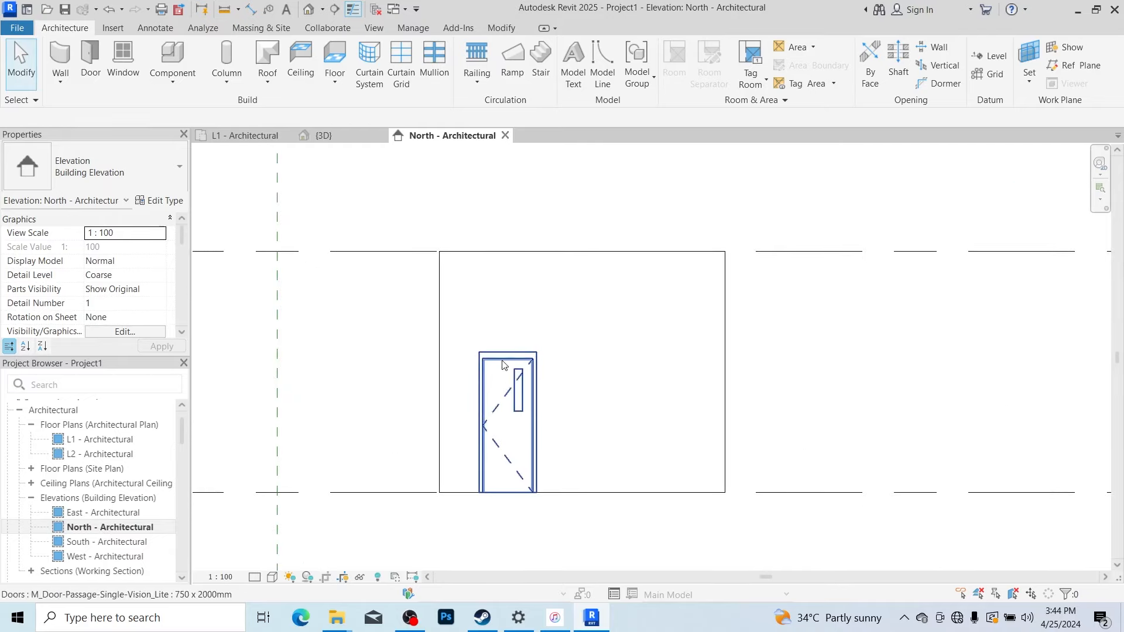
Compare the door in the L1 - Architectural plan with the North elevation, and return to the L1 plan.
{"action": "left_click", "coordinate": [230, 136]}
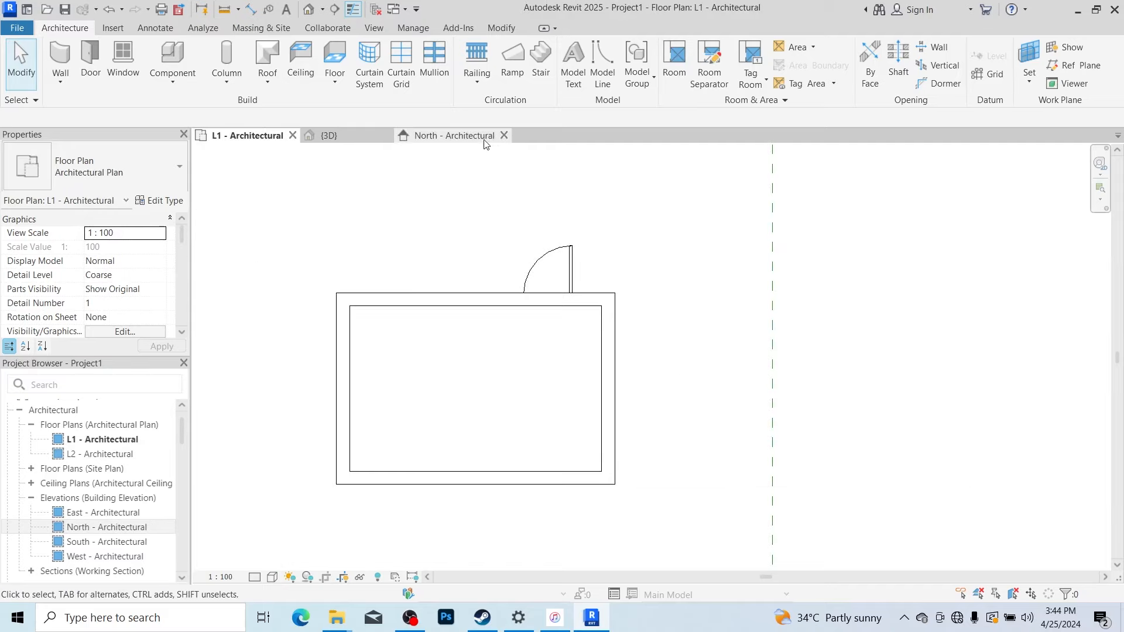
{"action": "left_click", "coordinate": [457, 136]}
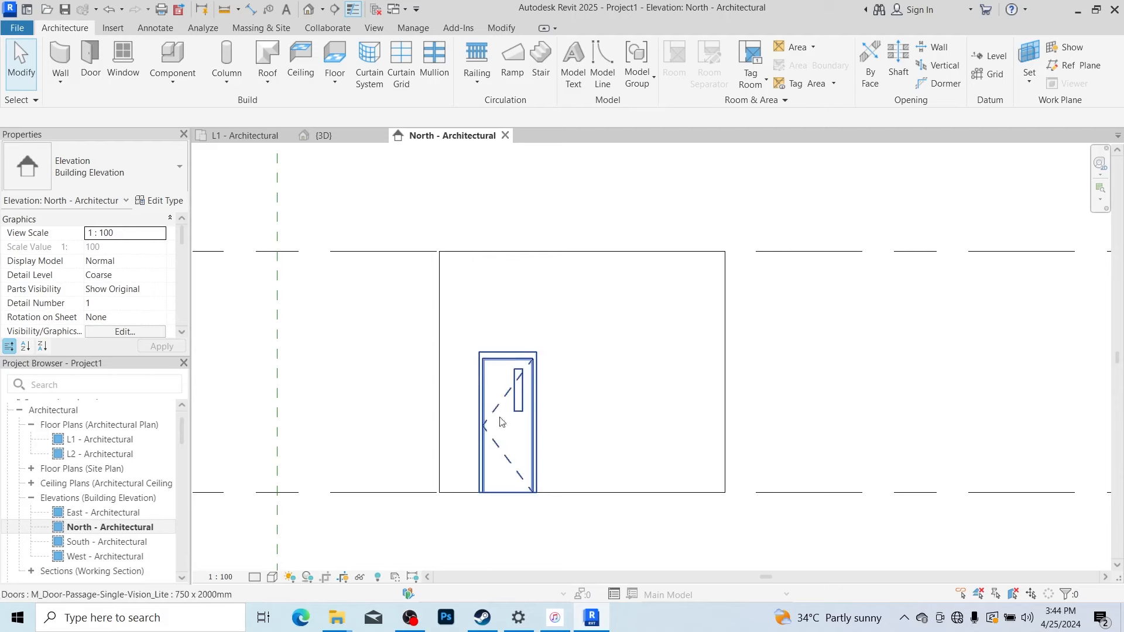
{"action": "left_click", "coordinate": [231, 135]}
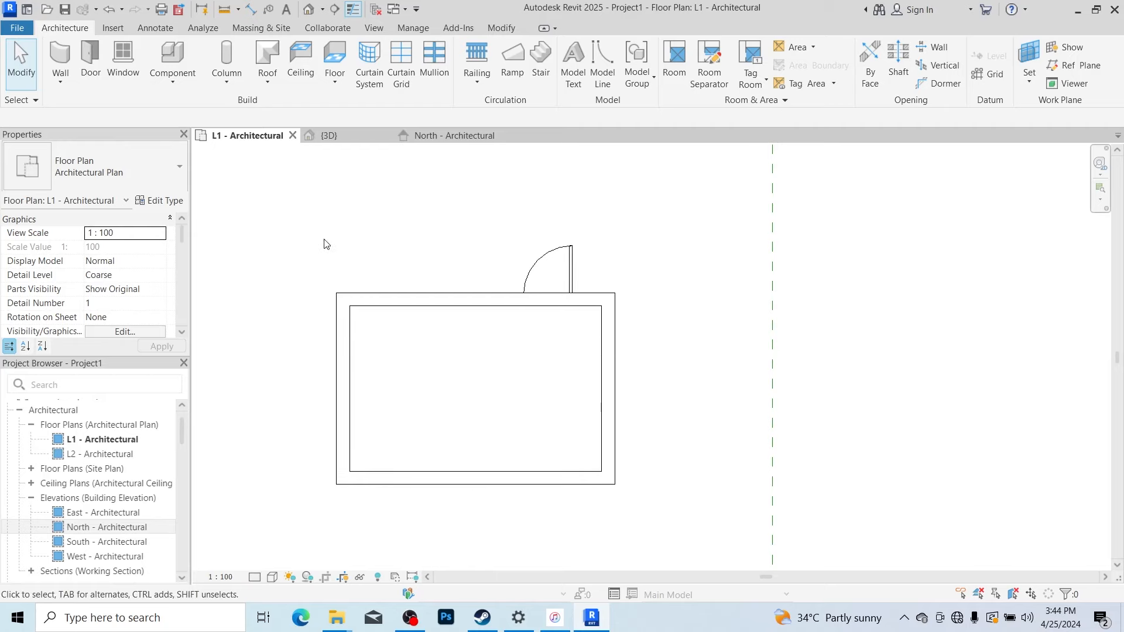
Add a linear dimension for the room's inner width between the left and right walls, placed inside the room.
{"action": "left_click", "coordinate": [155, 27]}
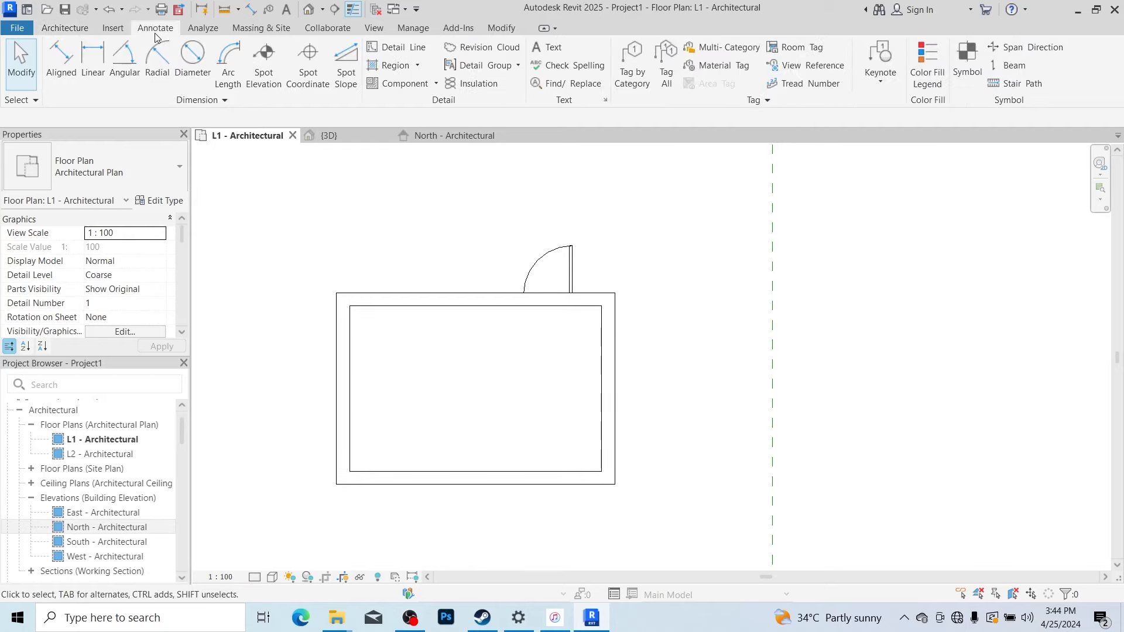
{"action": "left_click", "coordinate": [86, 79]}
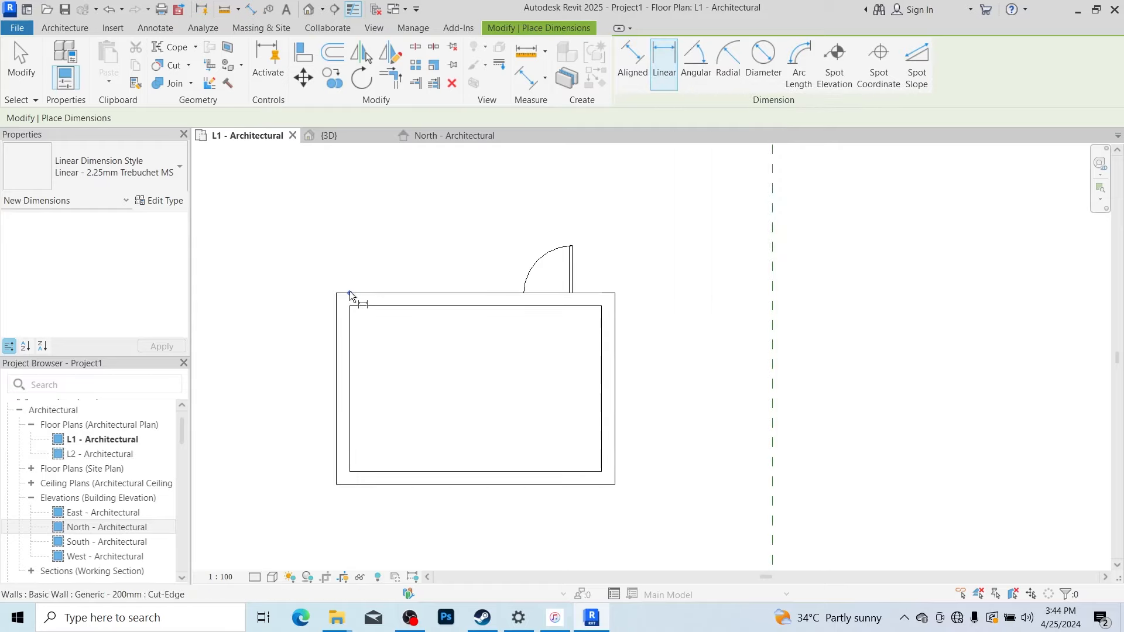
{"action": "left_click", "coordinate": [350, 294]}
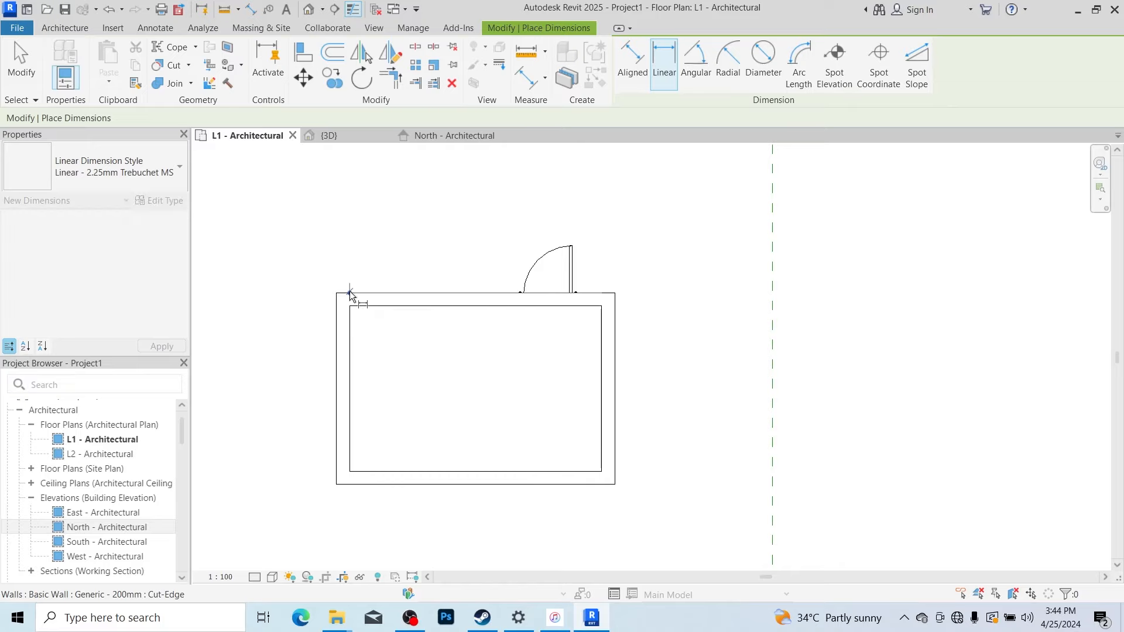
{"action": "left_click", "coordinate": [605, 309]}
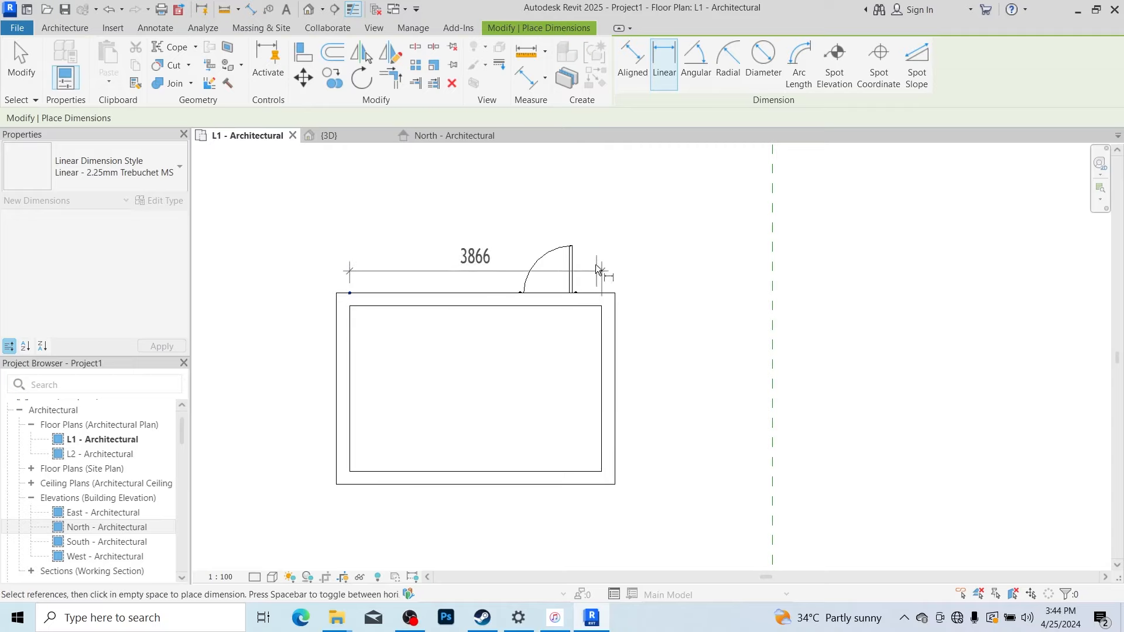
{"action": "left_click", "coordinate": [623, 384]}
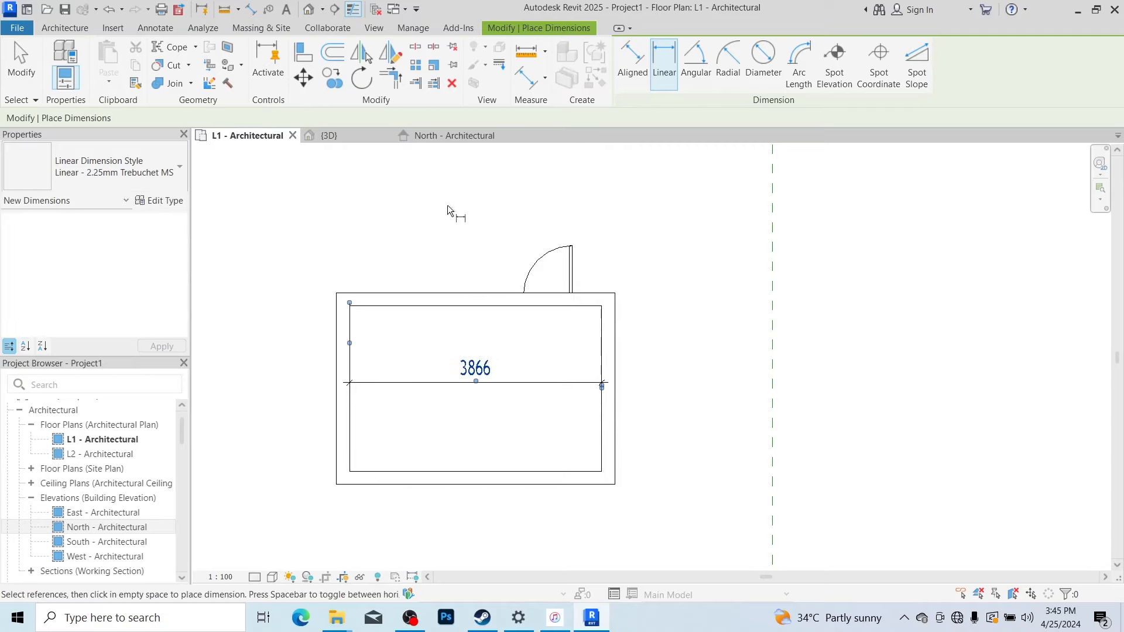
Add an aligned dimension between the inner faces of the upper and lower walls, placed near the right wall.
{"action": "left_click", "coordinate": [632, 58]}
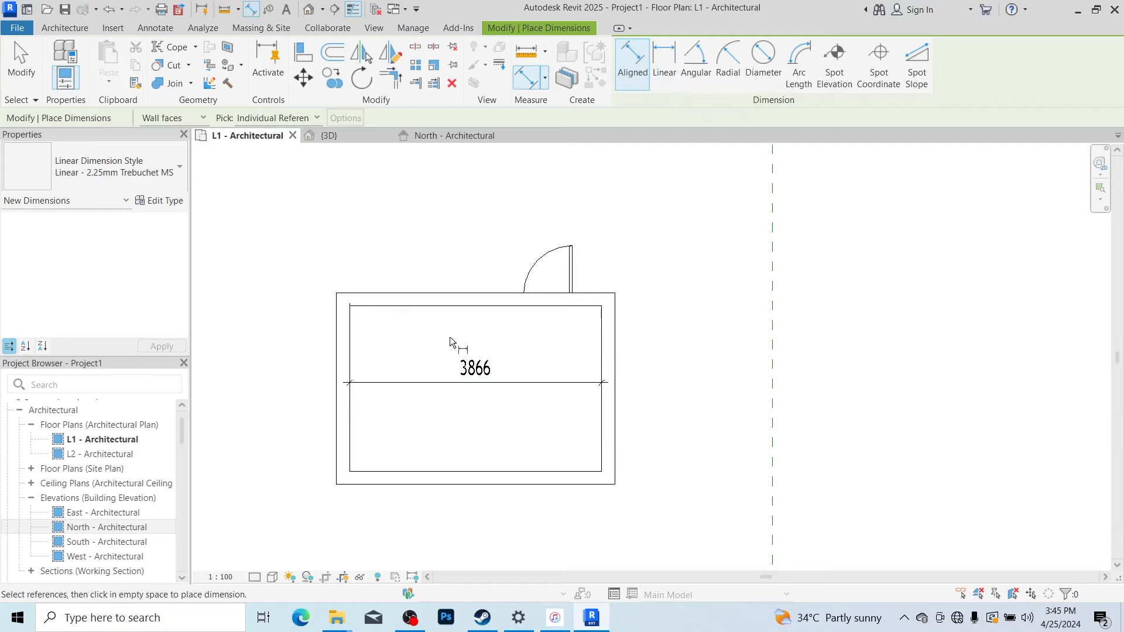
{"action": "left_click", "coordinate": [463, 305]}
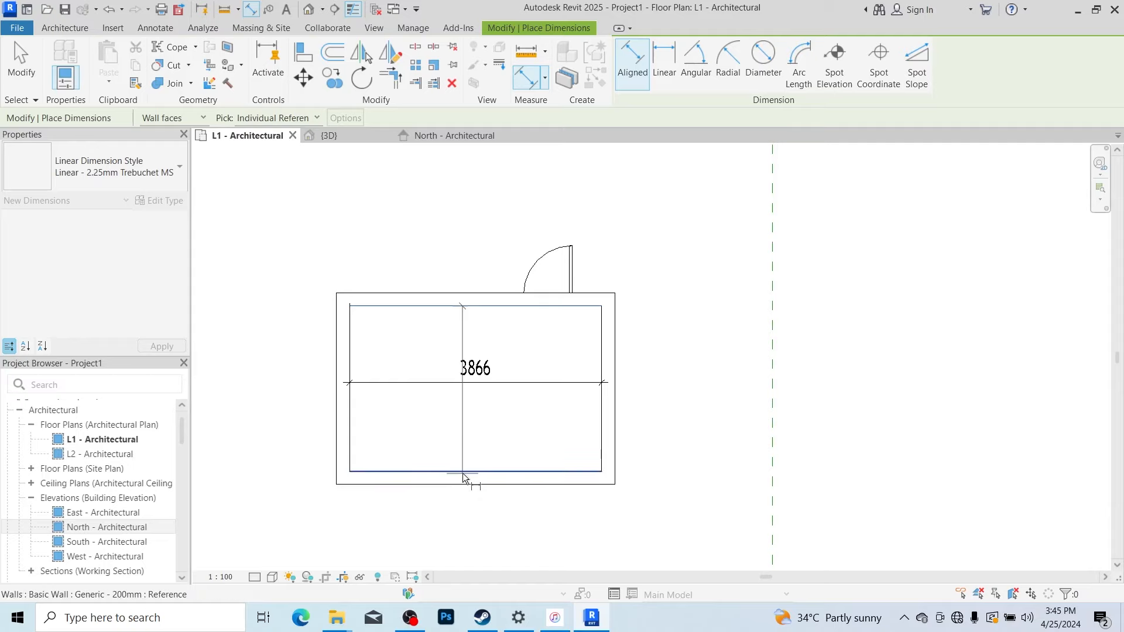
{"action": "left_click", "coordinate": [495, 470]}
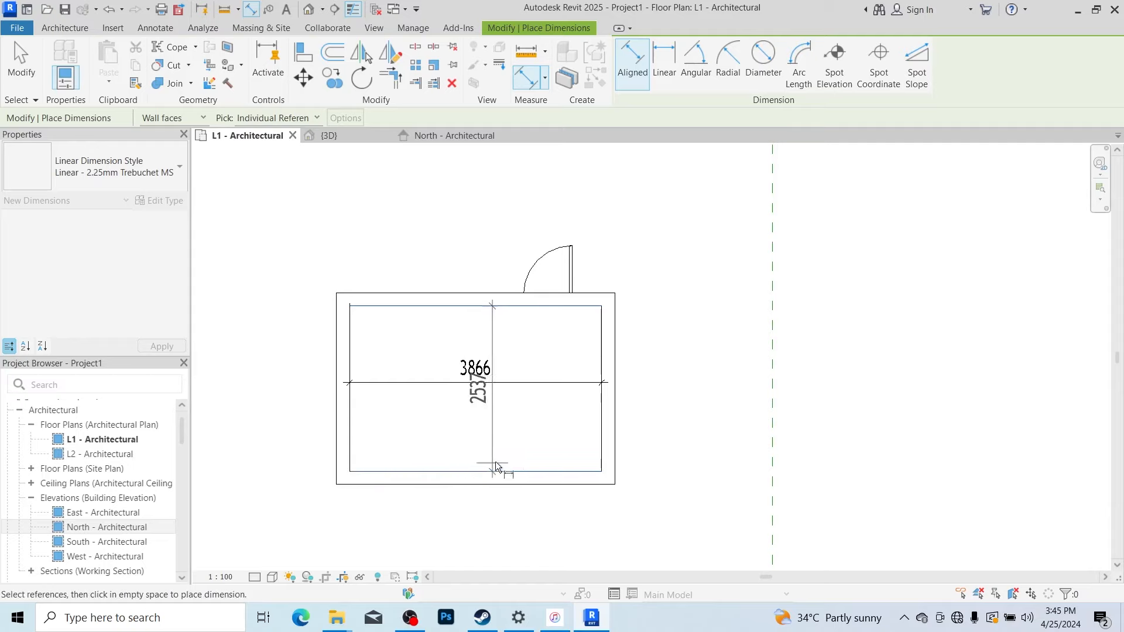
{"action": "left_click", "coordinate": [569, 463]}
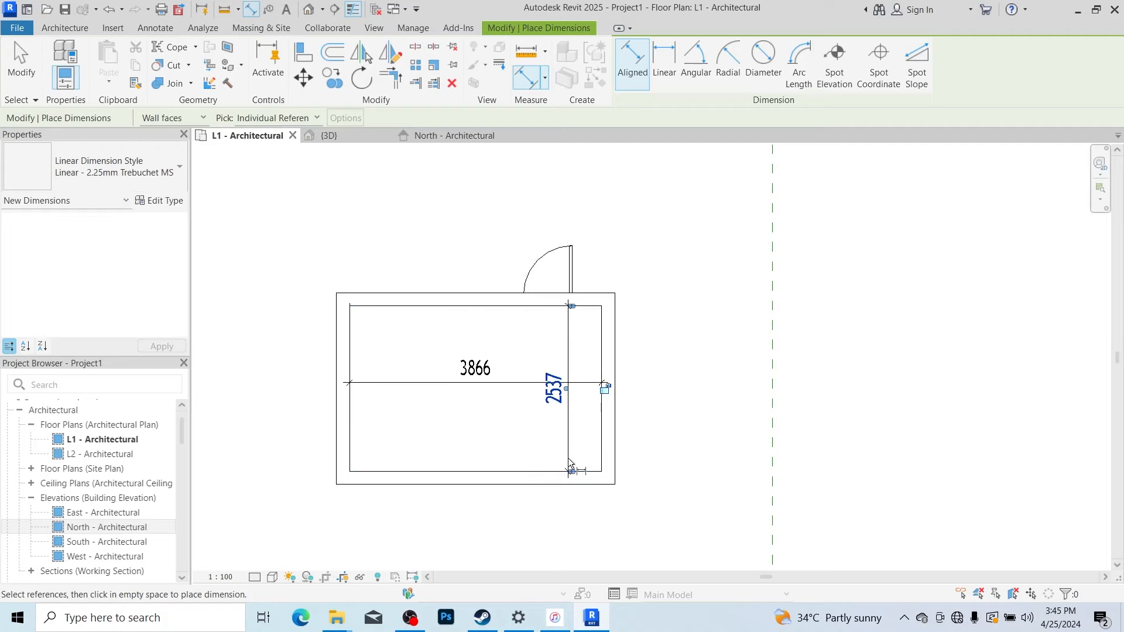
{"action": "key", "text": "Escape"}
{"action": "key", "text": "Escape"}
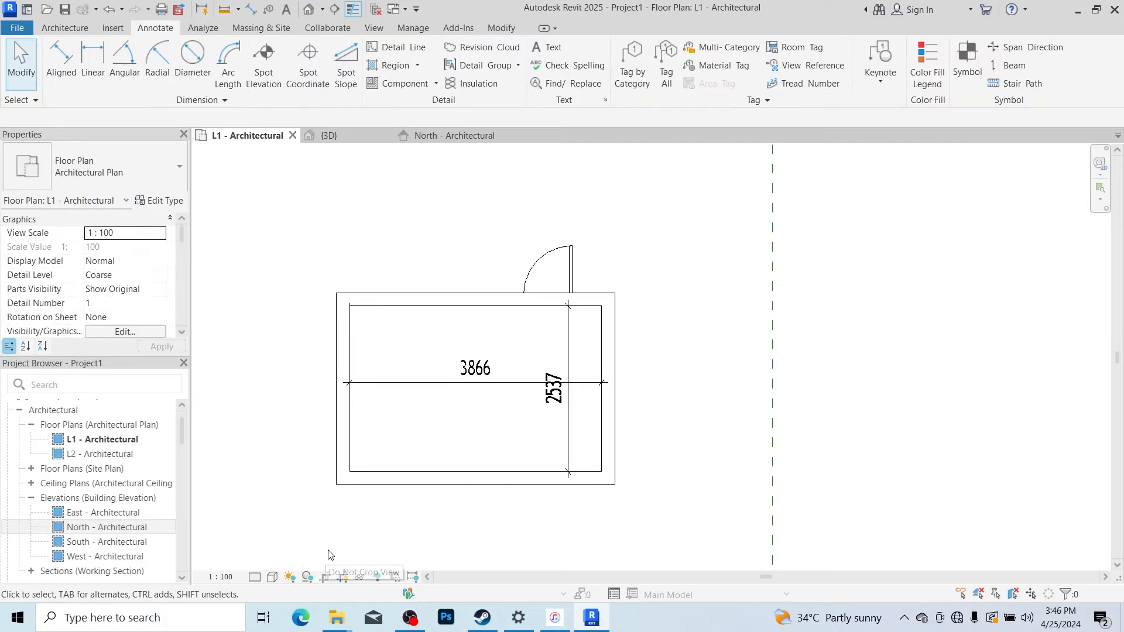
{"action": "left_click", "coordinate": [254, 578]}
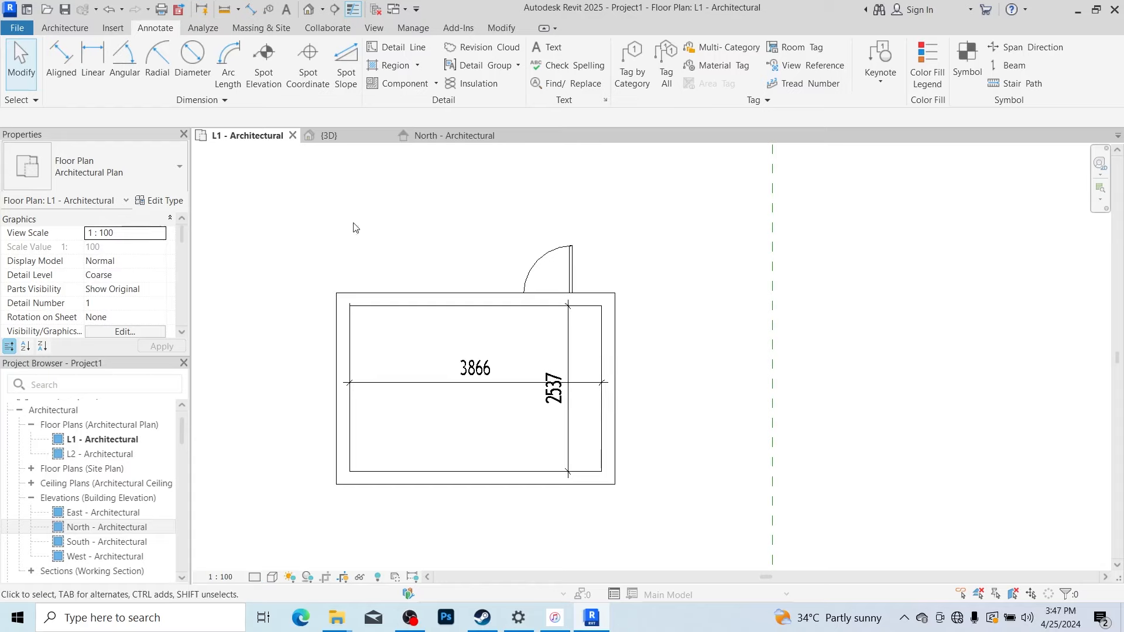
{"action": "scroll", "coordinate": [326, 493], "scroll_direction": "up", "scroll_amount": 1}
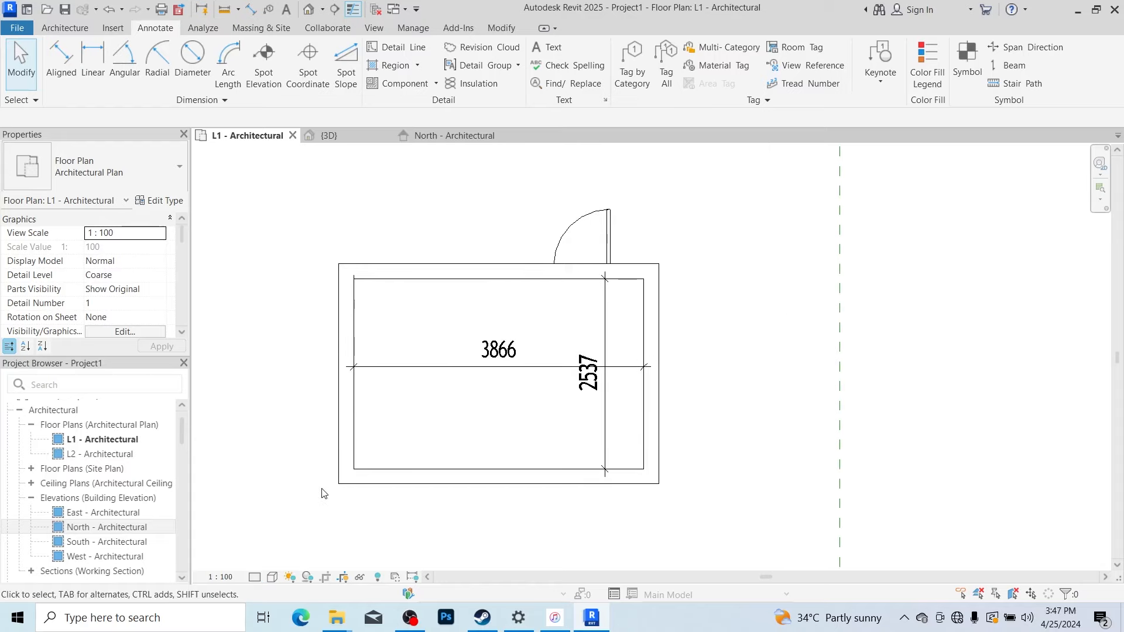
{"action": "left_click", "coordinate": [65, 28]}
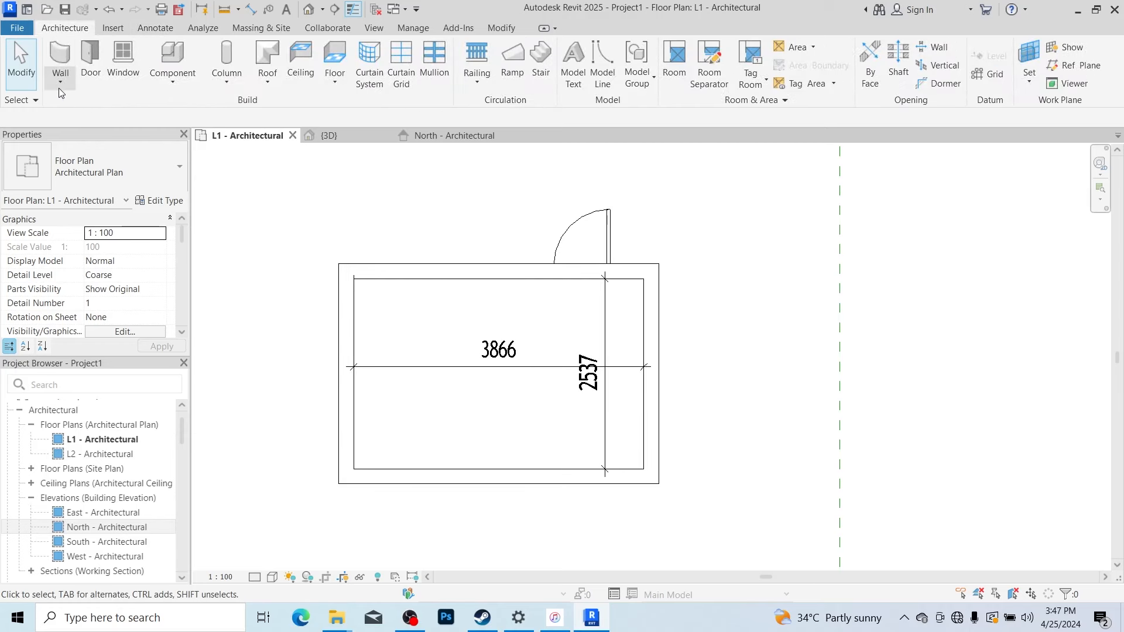
Change the type of the room's upper wall to M_Exterior - Brick on CMU.
{"action": "left_click", "coordinate": [478, 281]}
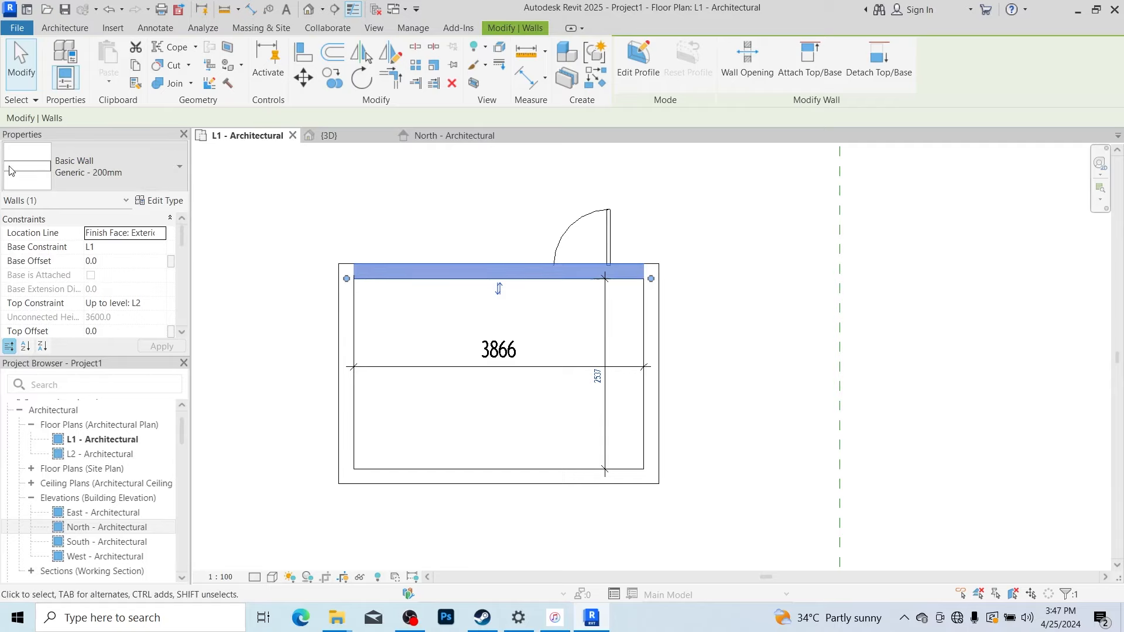
{"action": "left_click", "coordinate": [130, 175]}
{"action": "scroll", "coordinate": [130, 266], "scroll_direction": "down", "scroll_amount": 3}
{"action": "scroll", "coordinate": [130, 269], "scroll_direction": "down", "scroll_amount": 1}
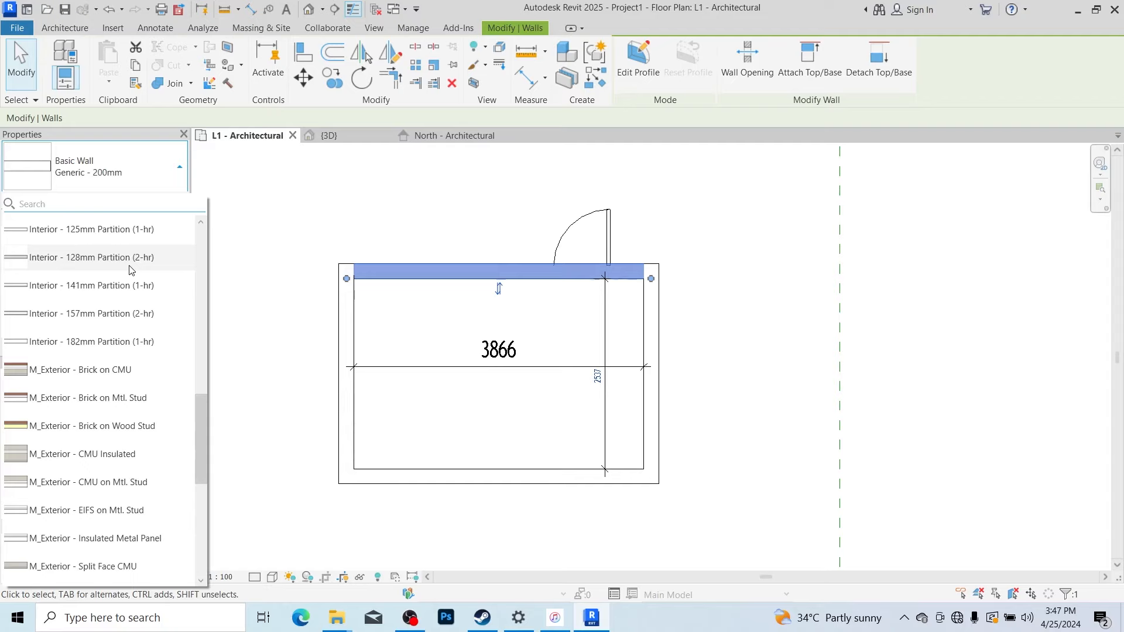
{"action": "left_click", "coordinate": [141, 371]}
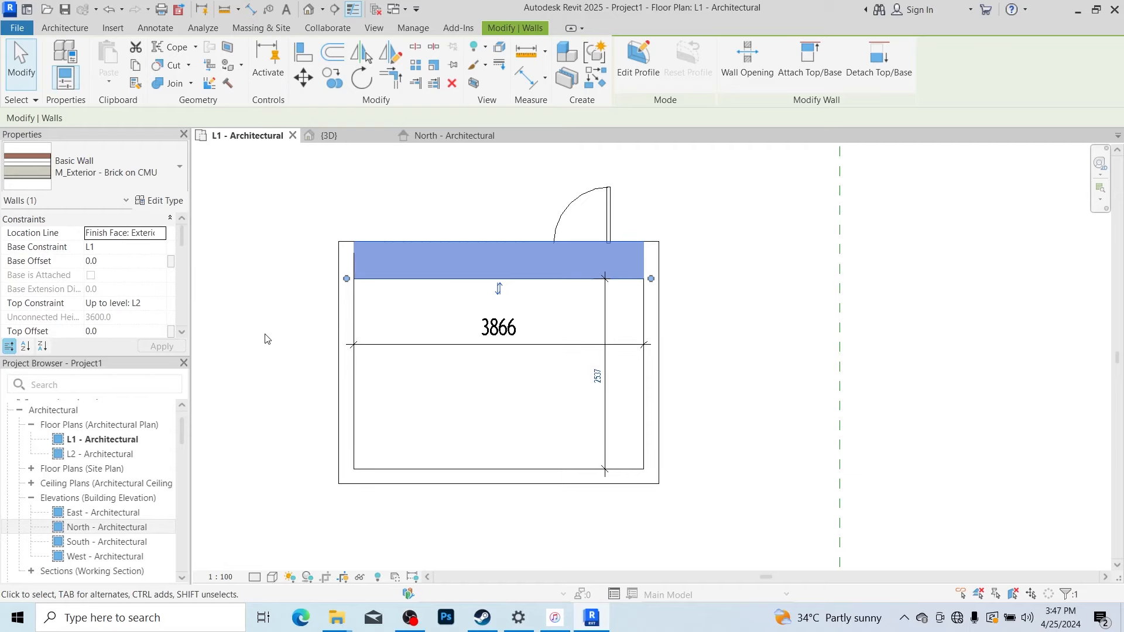
{"action": "left_click", "coordinate": [413, 334]}
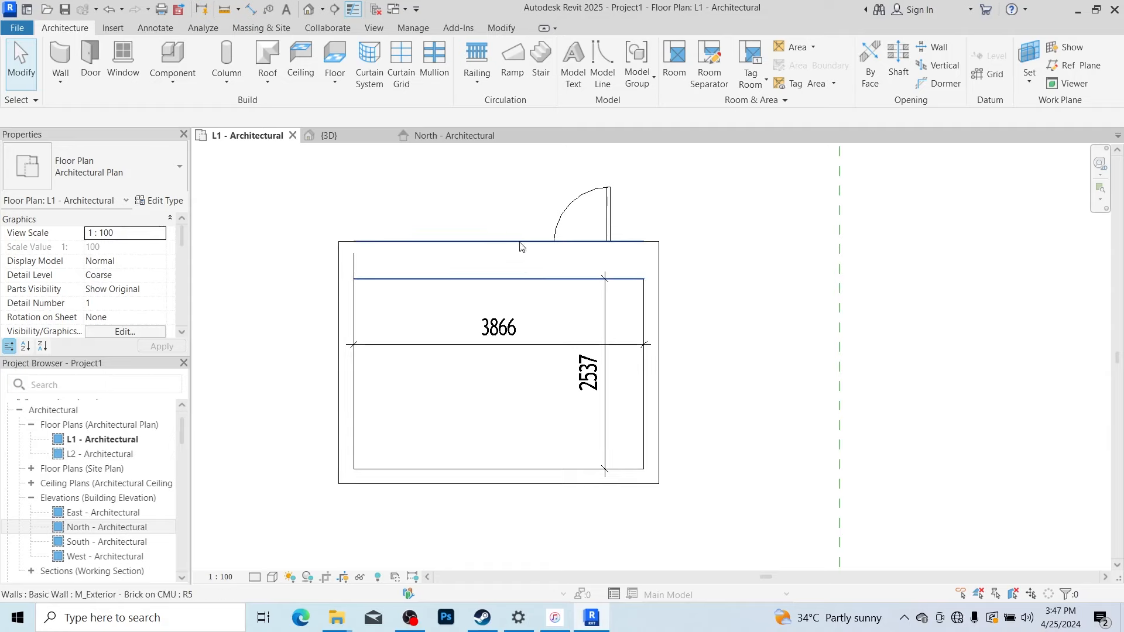
Set the L1 plan's detail level to Medium and inspect the upper wall's material layers.
{"action": "left_click", "coordinate": [255, 577]}
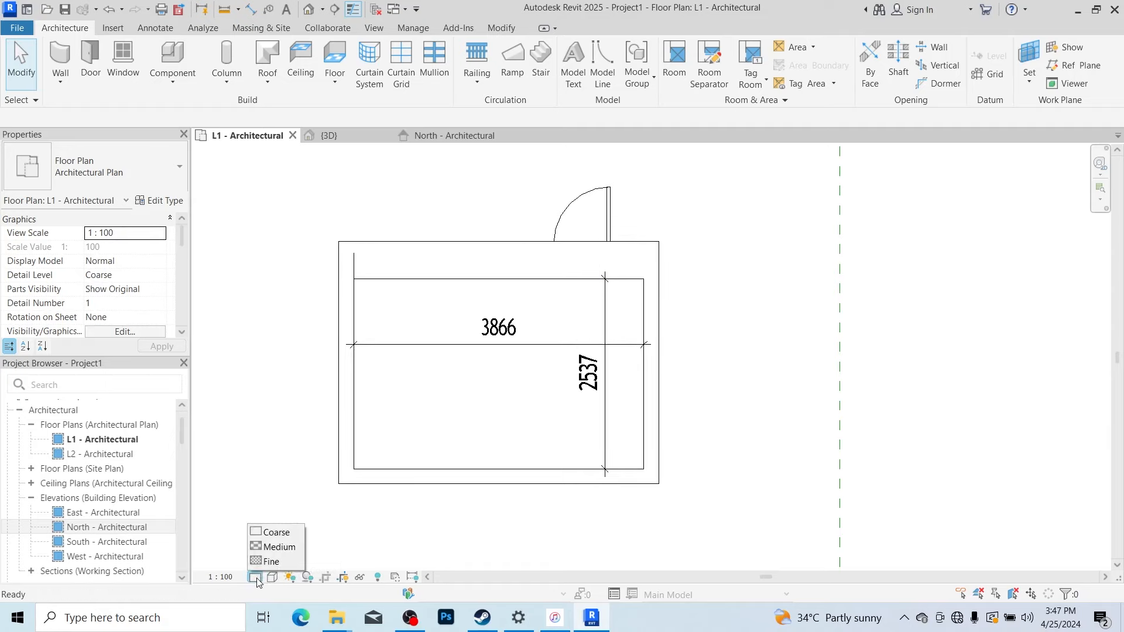
{"action": "left_click", "coordinate": [271, 547]}
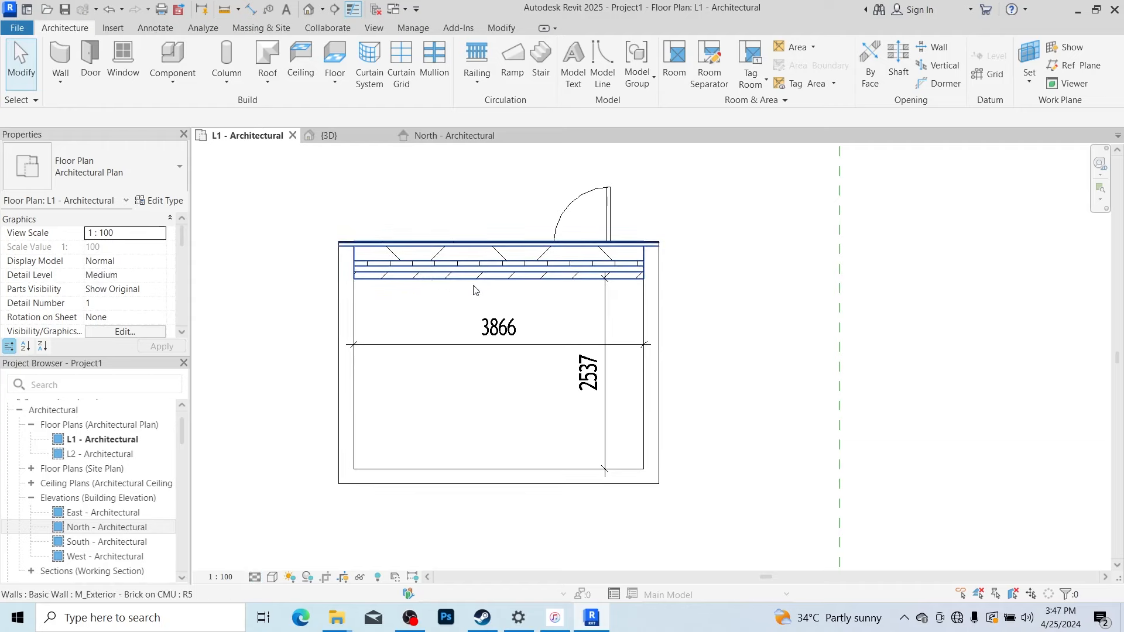
{"action": "scroll", "coordinate": [421, 248], "scroll_direction": "up", "scroll_amount": 3}
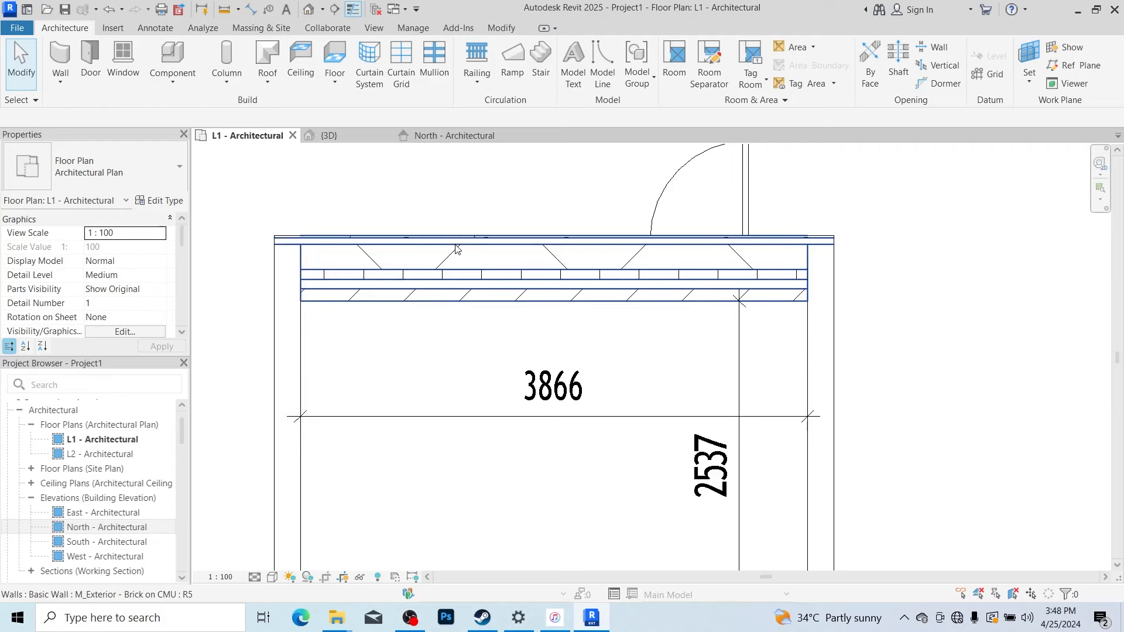
{"action": "scroll", "coordinate": [457, 249], "scroll_direction": "down", "scroll_amount": 1}
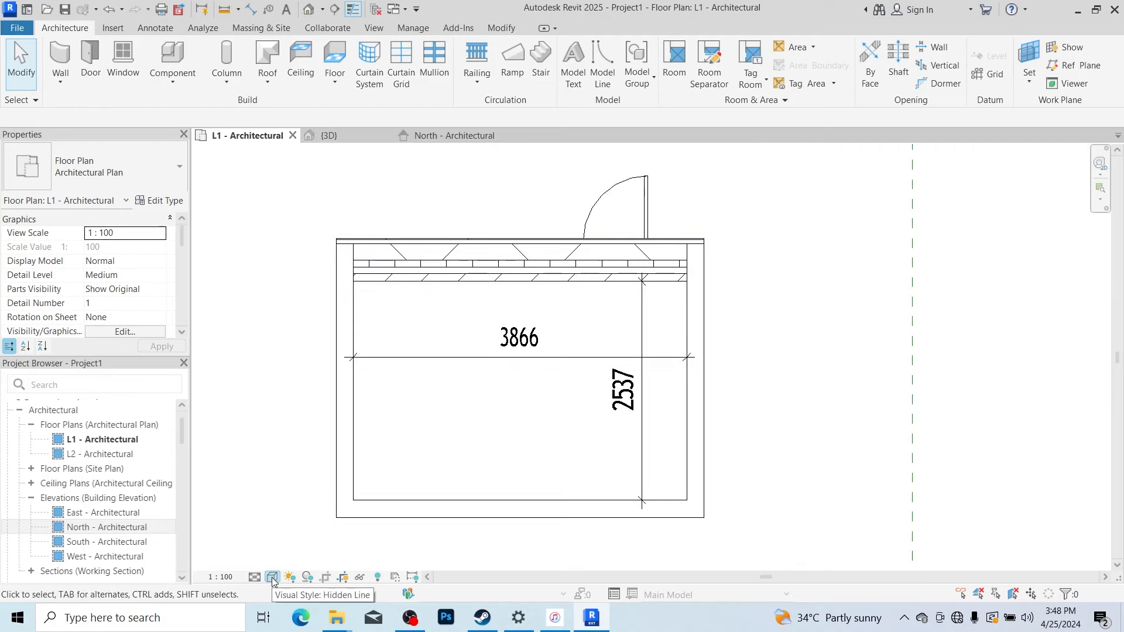
Preview the upper wall and door opening of the L1 plan in the Wireframe visual style, and restore Hidden Line.
{"action": "left_click", "coordinate": [272, 578]}
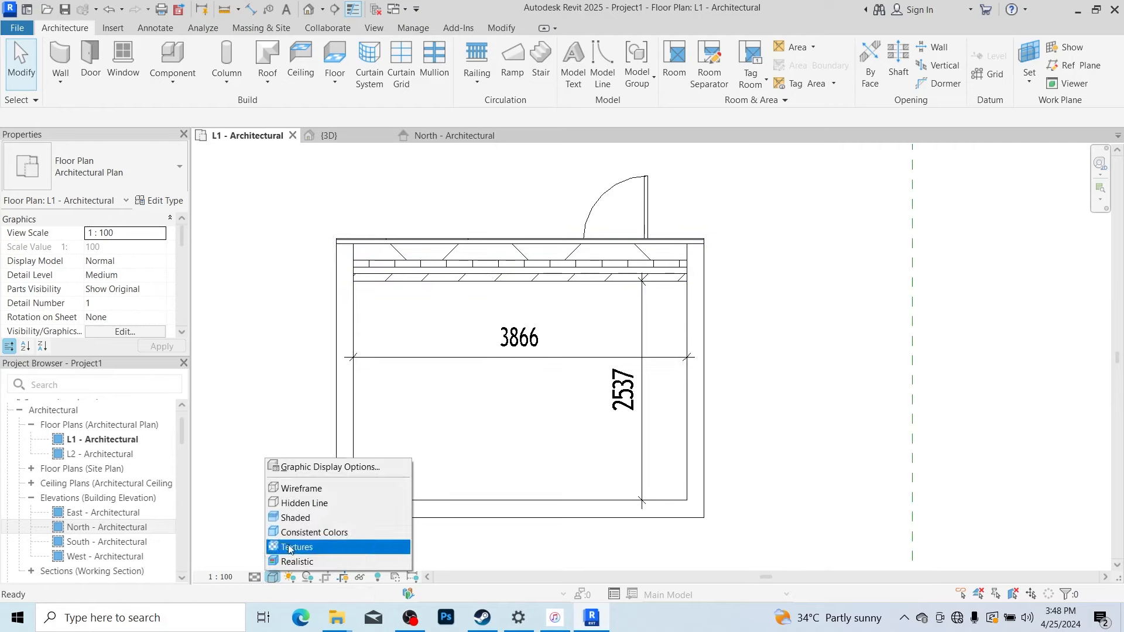
{"action": "left_click", "coordinate": [343, 489]}
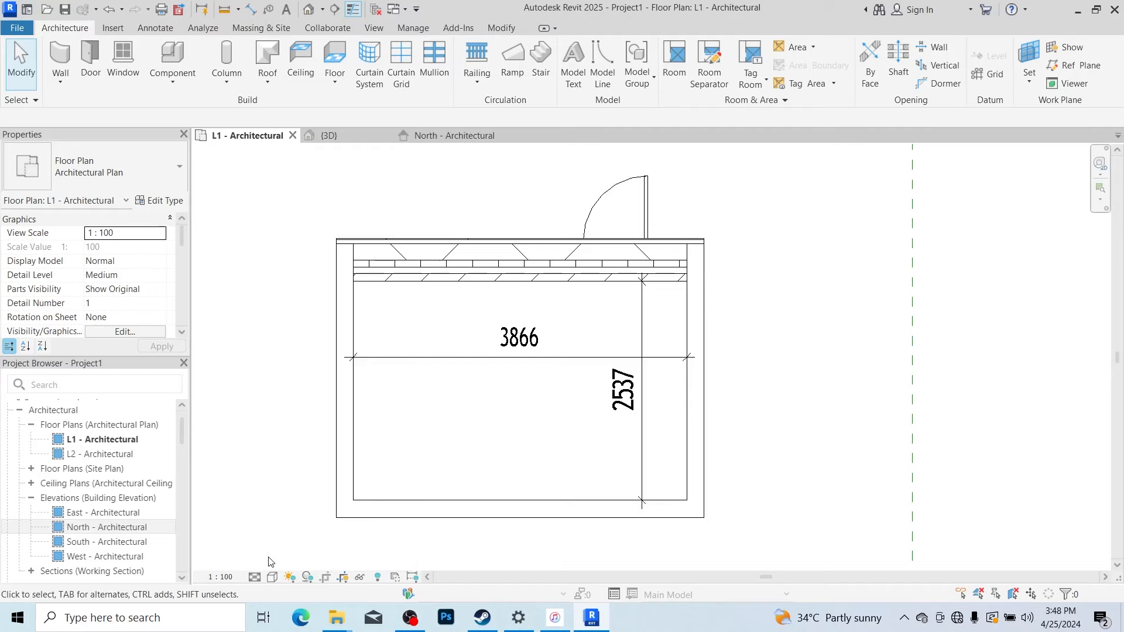
{"action": "left_click", "coordinate": [272, 577]}
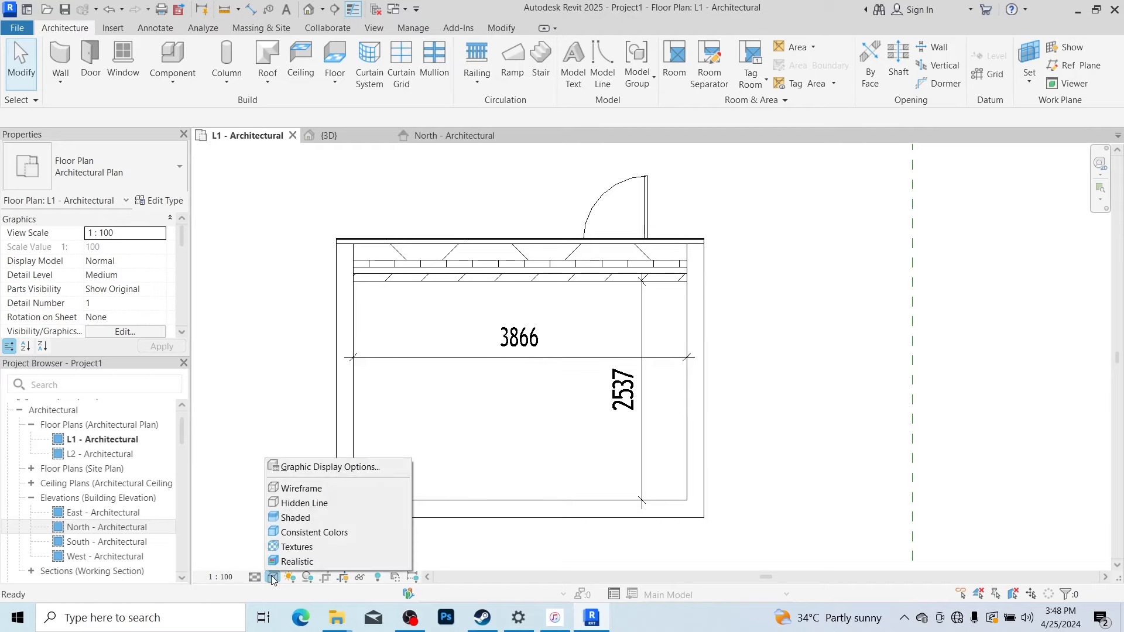
{"action": "left_click", "coordinate": [338, 492]}
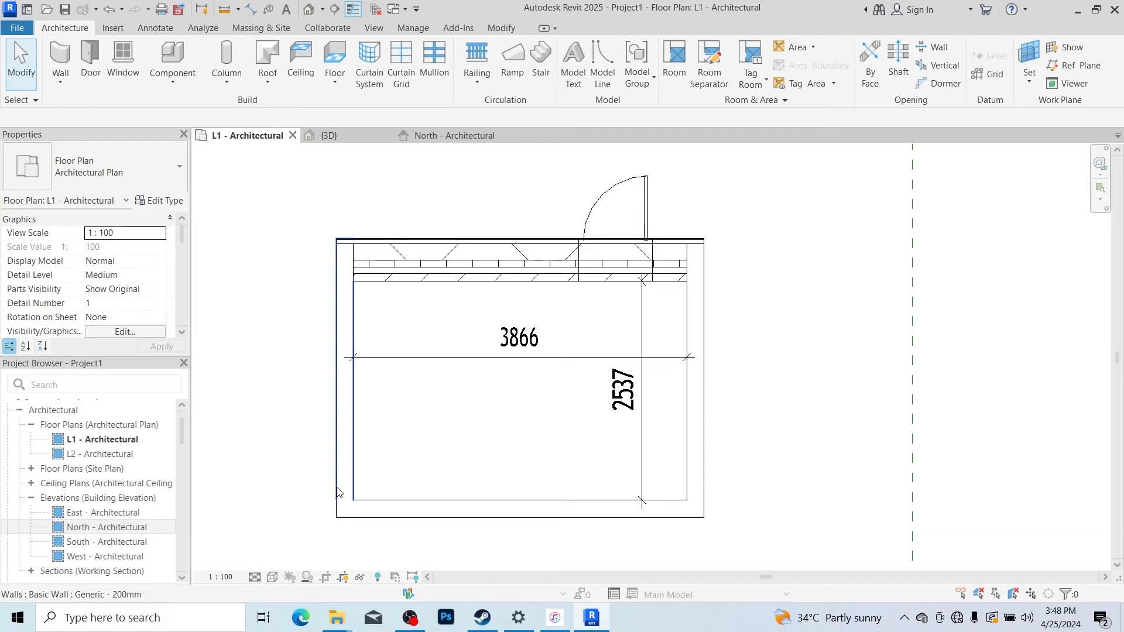
{"action": "scroll", "coordinate": [321, 269], "scroll_direction": "up", "scroll_amount": 3}
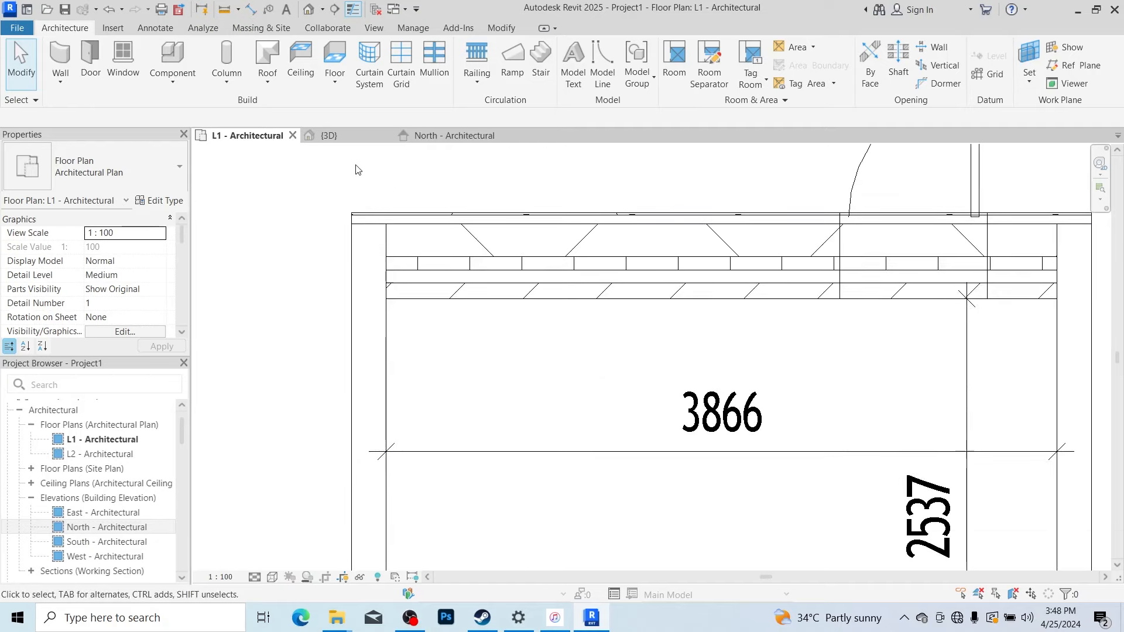
{"action": "scroll", "coordinate": [375, 214], "scroll_direction": "down", "scroll_amount": 3}
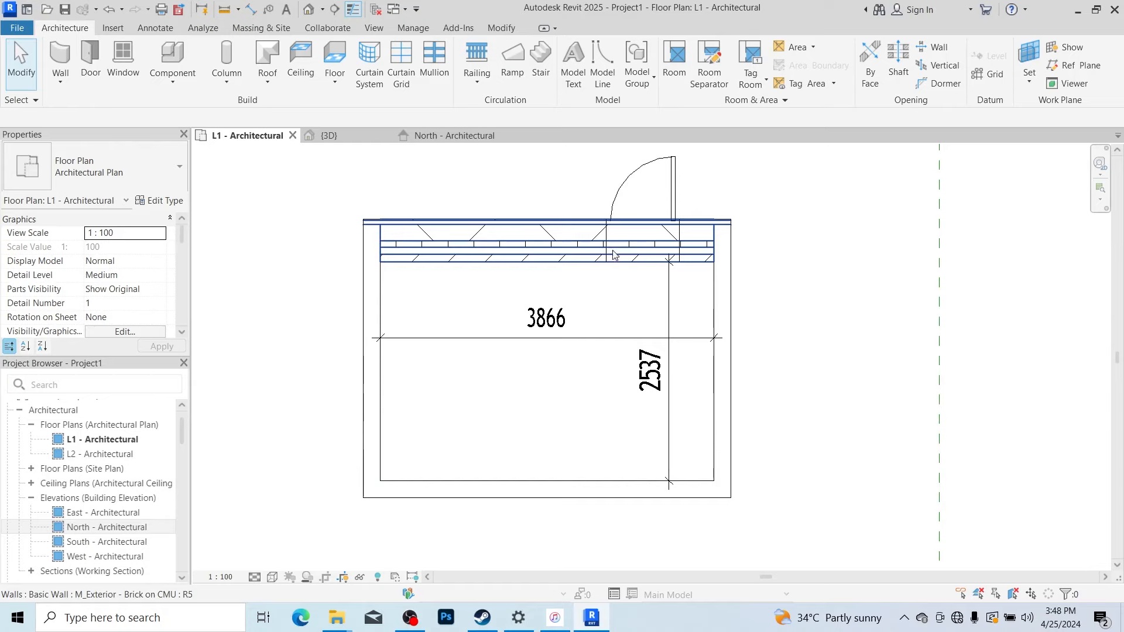
{"action": "scroll", "coordinate": [634, 239], "scroll_direction": "up", "scroll_amount": 3}
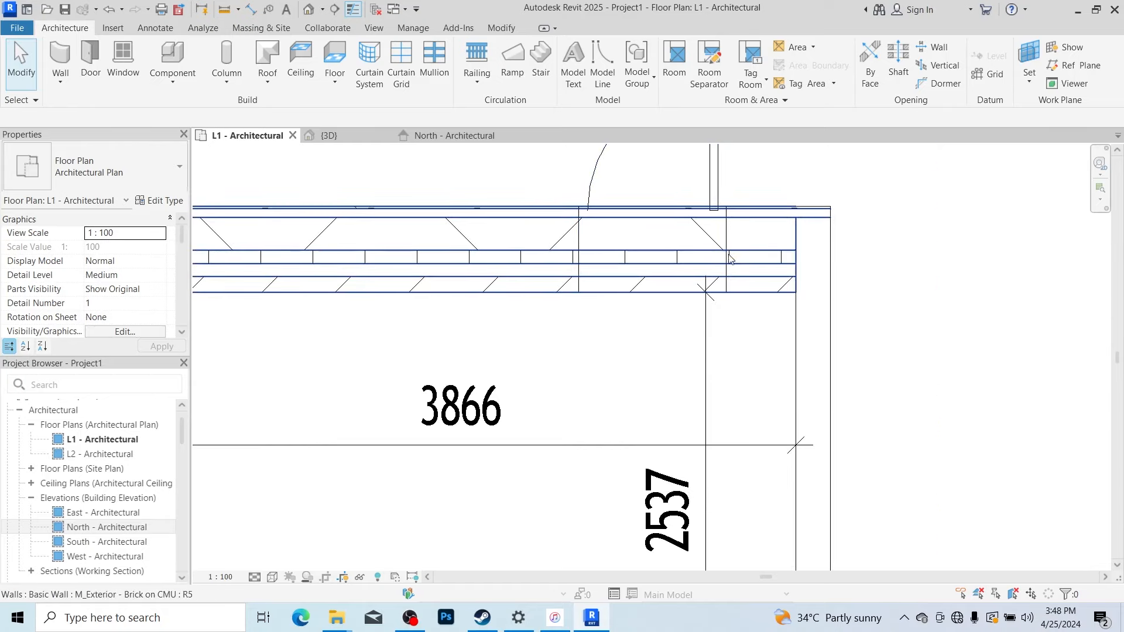
{"action": "scroll", "coordinate": [739, 265], "scroll_direction": "down", "scroll_amount": 2}
{"action": "left_click", "coordinate": [272, 577]}
{"action": "left_click", "coordinate": [285, 505]}
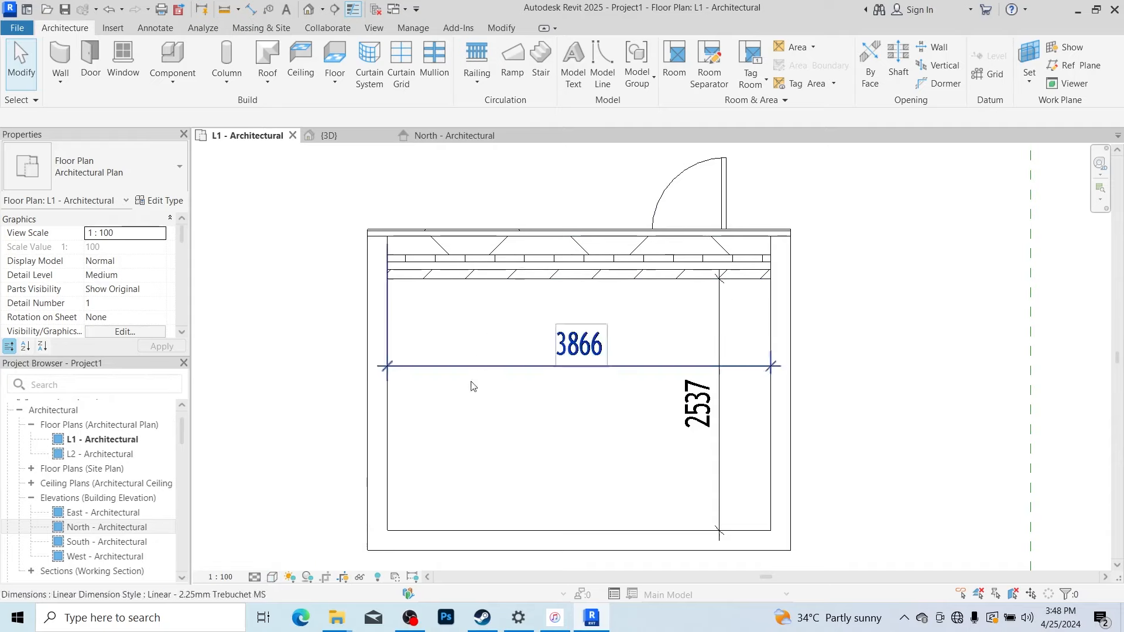
Try the Shaded visual style on the L1 plan, and switch it to Consistent Colors.
{"action": "left_click", "coordinate": [272, 577]}
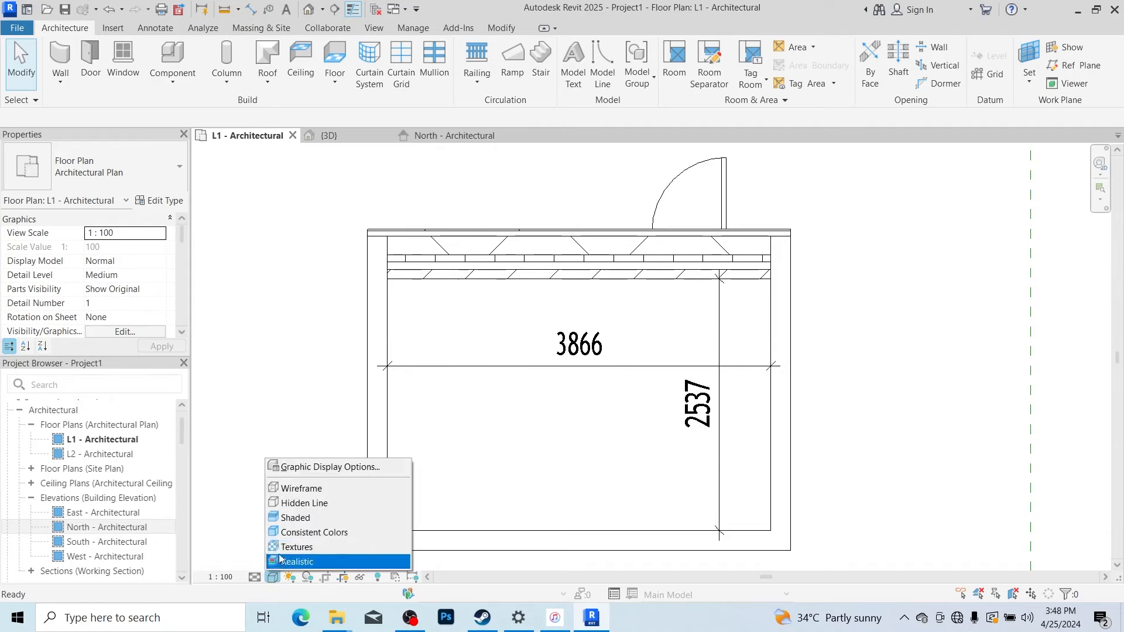
{"action": "left_click", "coordinate": [290, 519]}
{"action": "scroll", "coordinate": [389, 183], "scroll_direction": "down", "scroll_amount": 1}
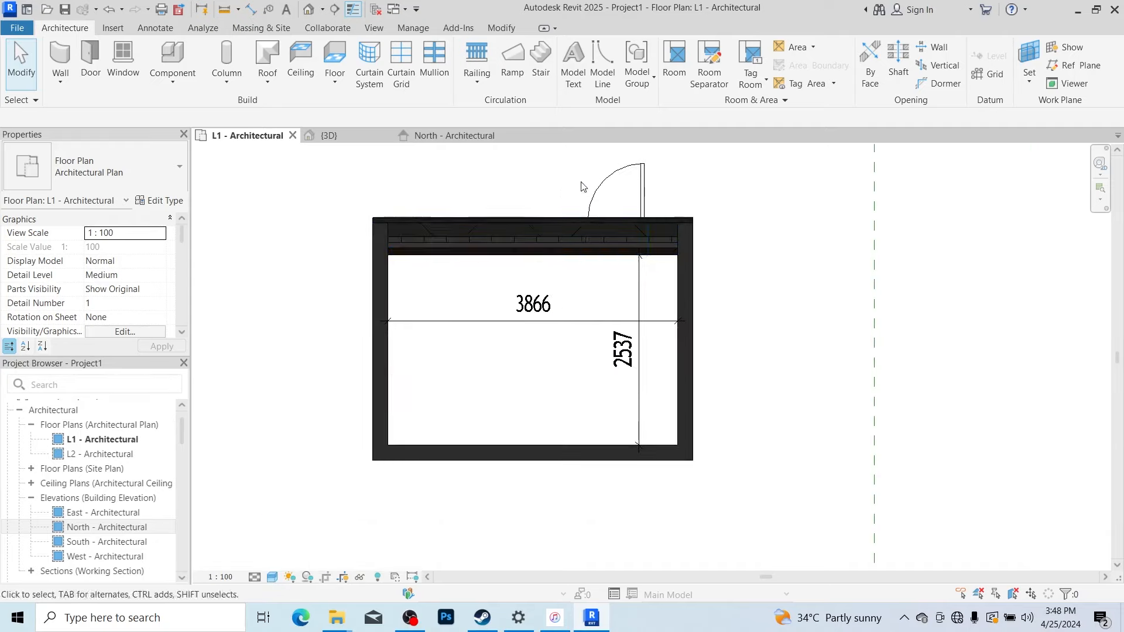
{"action": "left_click", "coordinate": [272, 577]}
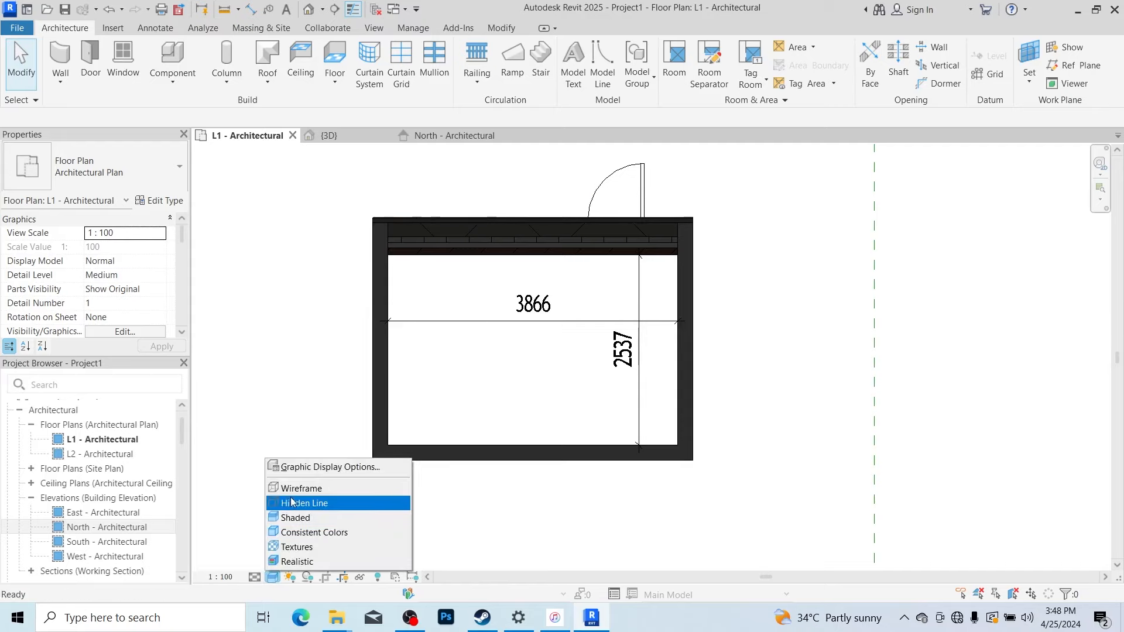
{"action": "left_click", "coordinate": [319, 539]}
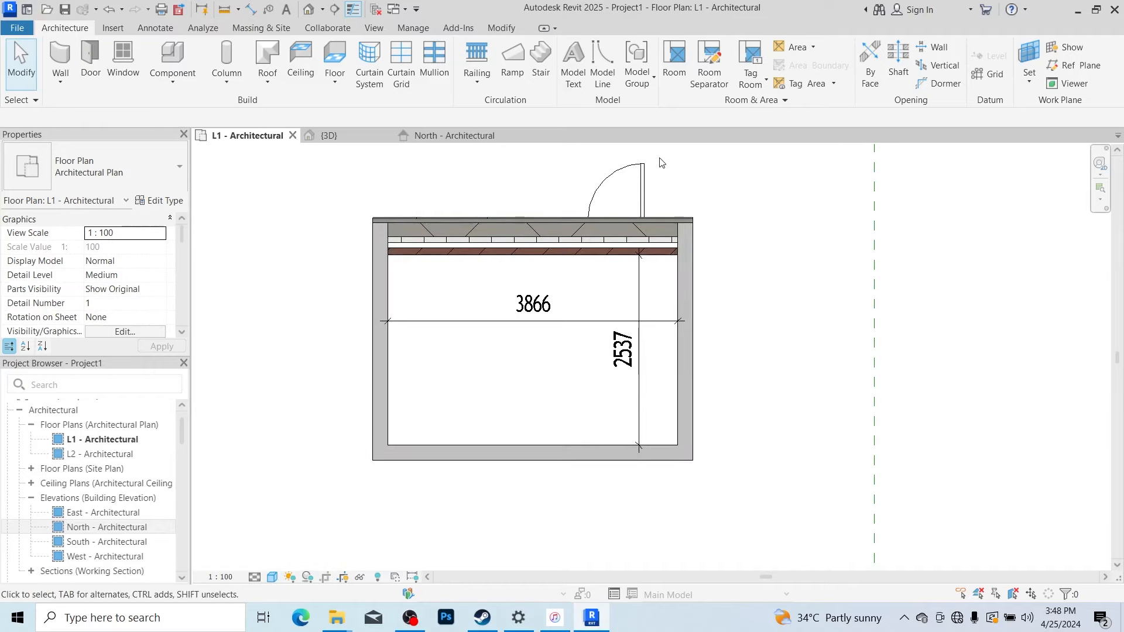
Set the L1 plan's visual style to Wireframe.
{"action": "scroll", "coordinate": [661, 163], "scroll_direction": "up", "scroll_amount": 1}
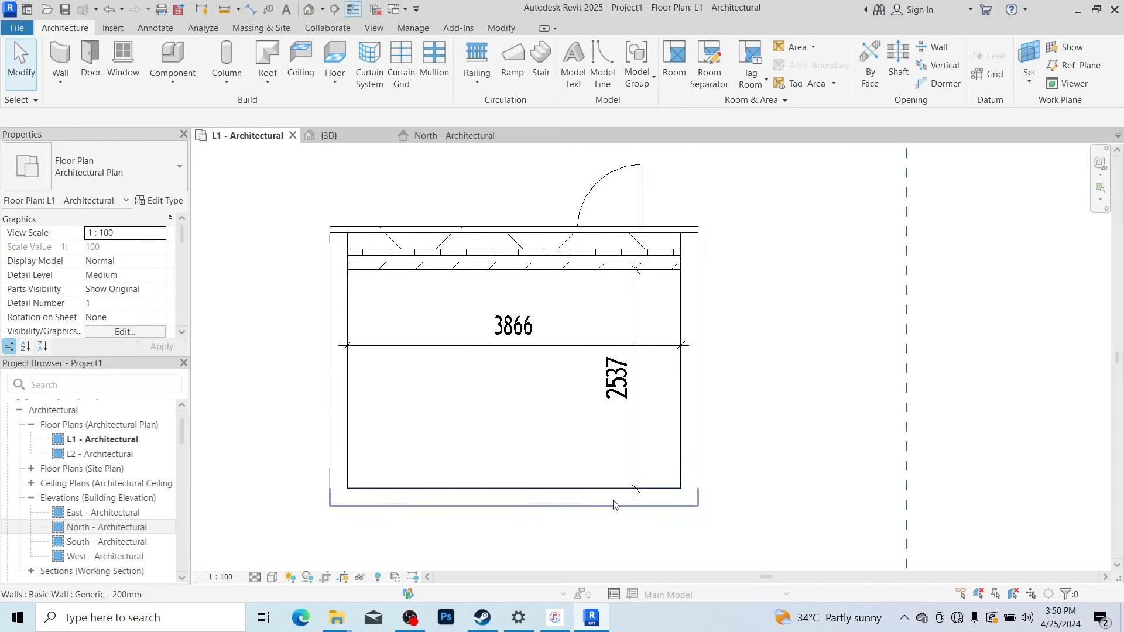
{"action": "left_click", "coordinate": [272, 578]}
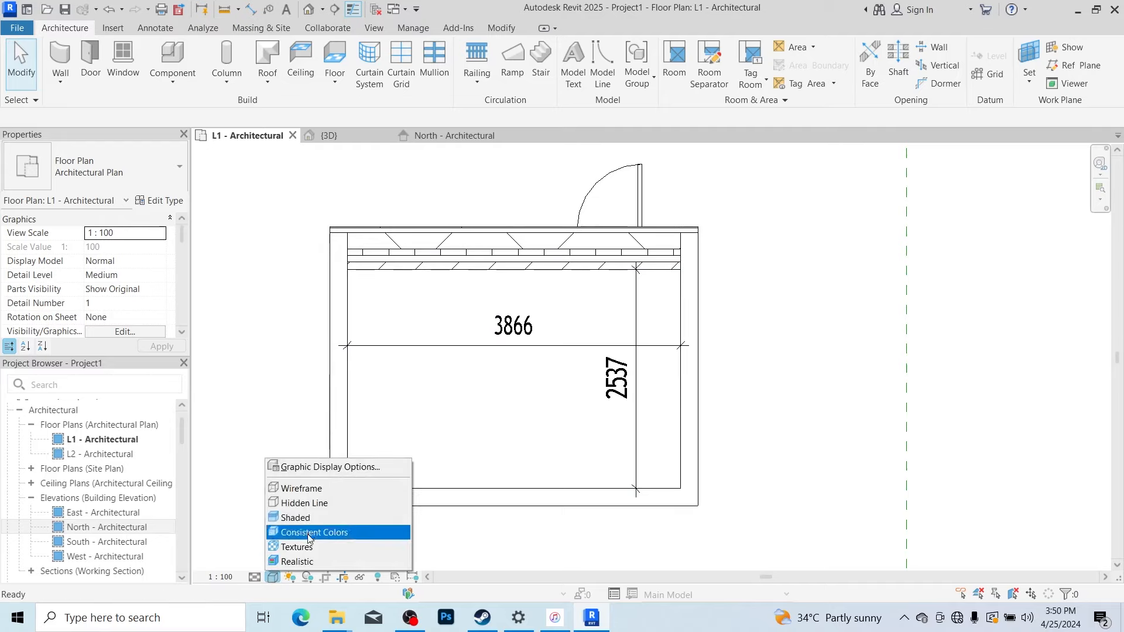
{"action": "left_click", "coordinate": [309, 489]}
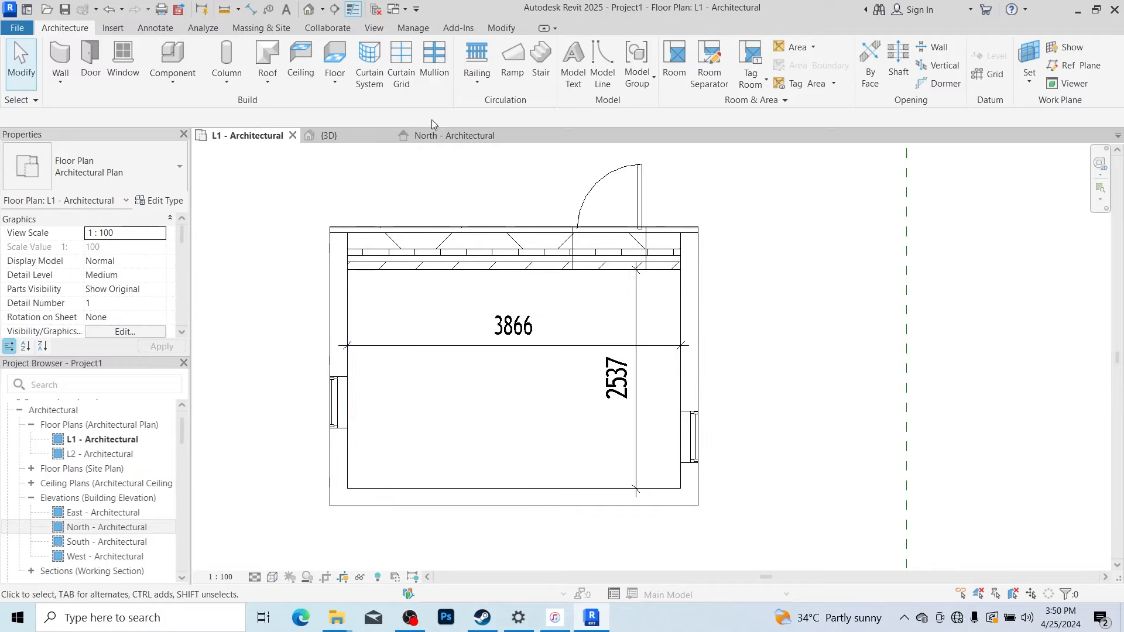
Check the room's door and window in the 3D view, and return to the L1 - Architectural plan.
{"action": "left_click", "coordinate": [351, 140]}
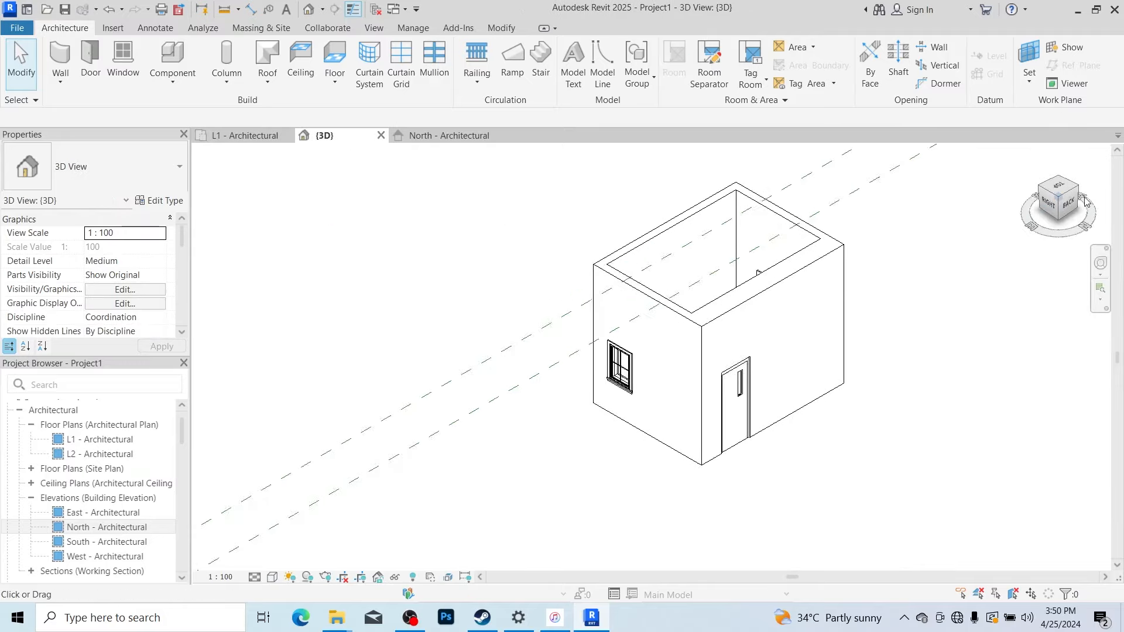
{"action": "mouse_move", "coordinate": [201, 201]}
{"action": "middle_mouse_down", "text": "shift"}
{"action": "mouse_move", "coordinate": [243, 220]}
{"action": "mouse_move", "coordinate": [215, 206]}
{"action": "middle_mouse_up", "text": "shift"}
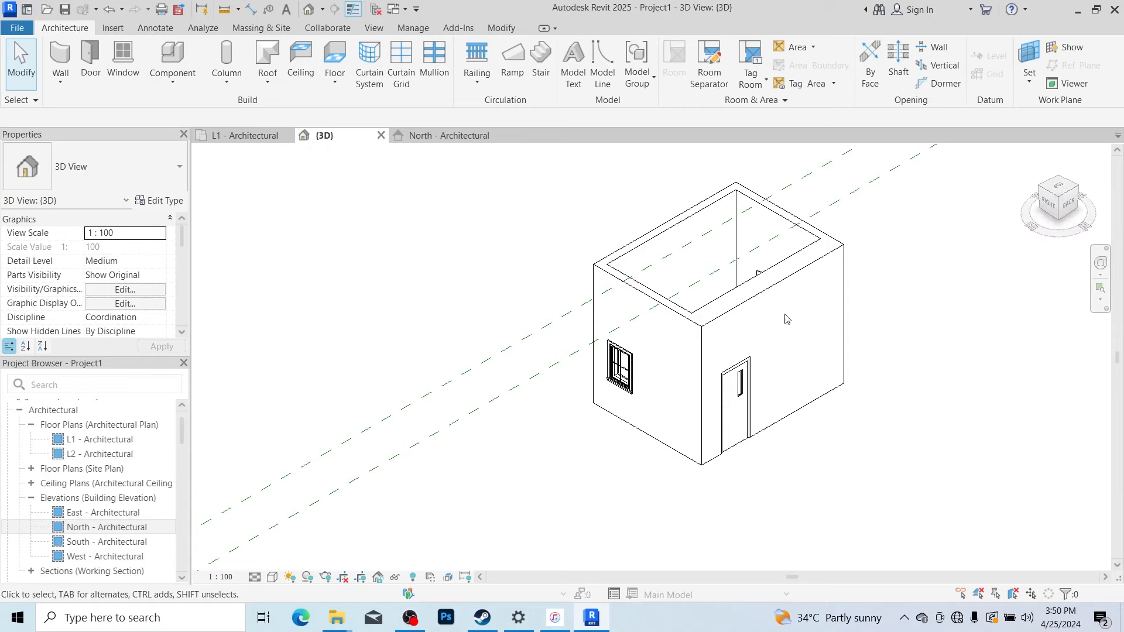
{"action": "left_click", "coordinate": [248, 137]}
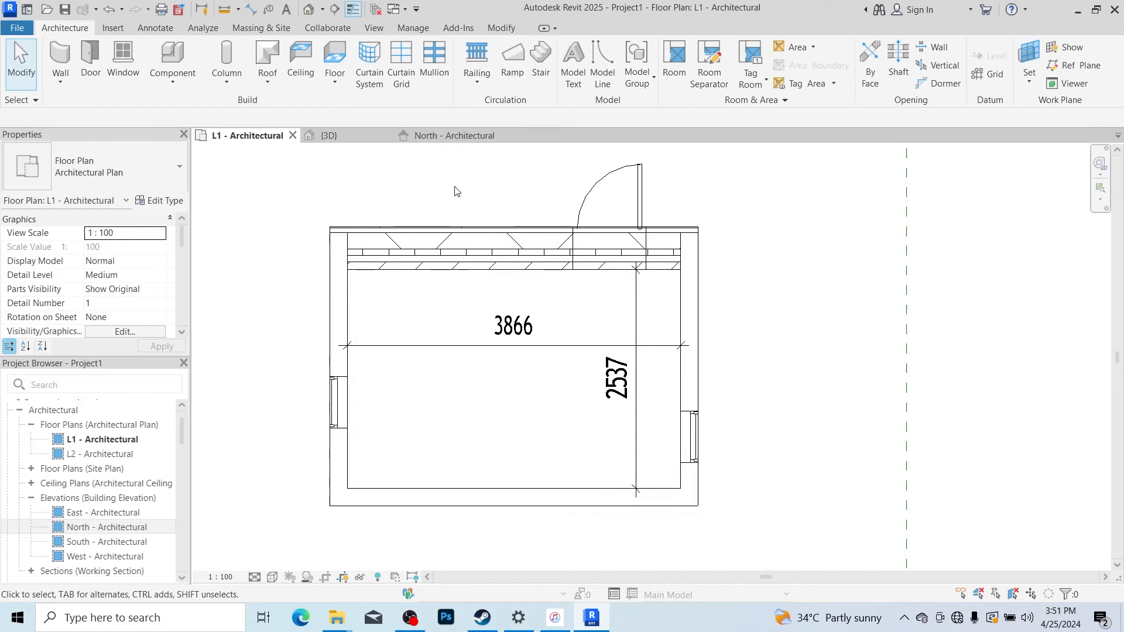
Select the room's four walls one by one into a single selection, starting with the upper wall.
{"action": "left_click", "coordinate": [462, 240]}
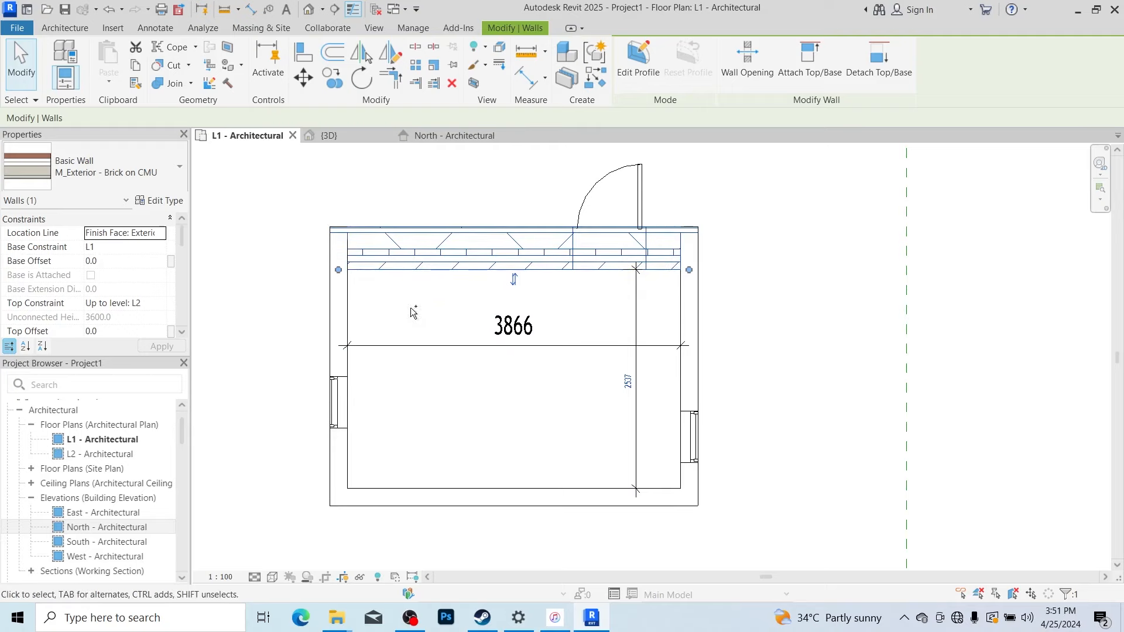
{"action": "left_click", "coordinate": [345, 312], "text": "ctrl"}
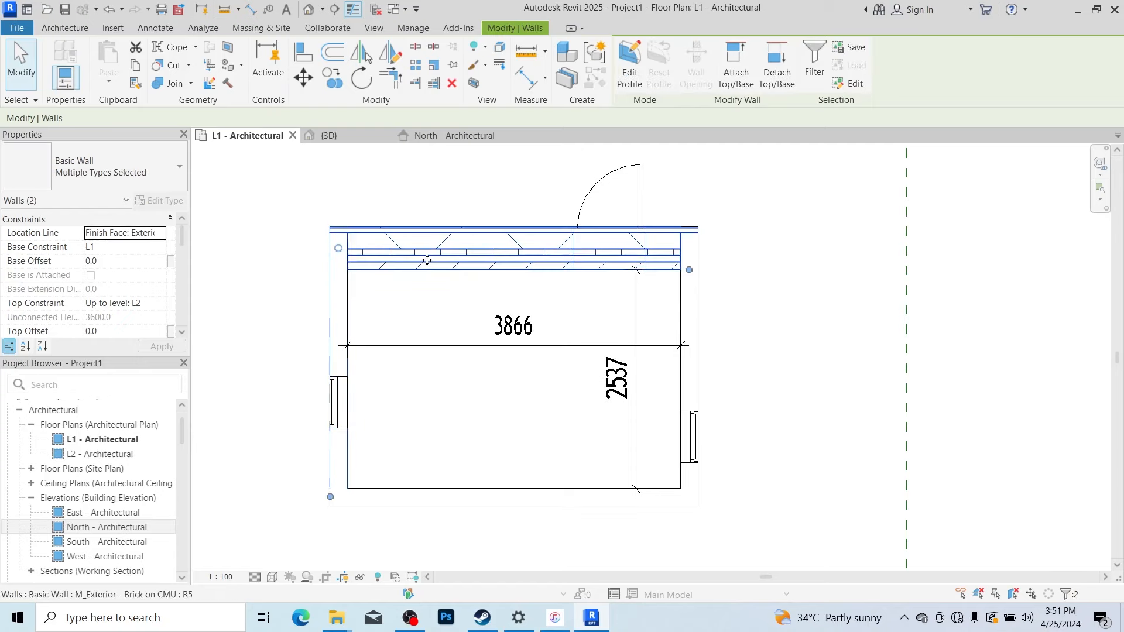
{"action": "left_click", "coordinate": [477, 498], "text": "ctrl"}
{"action": "left_click", "coordinate": [682, 378], "text": "ctrl"}
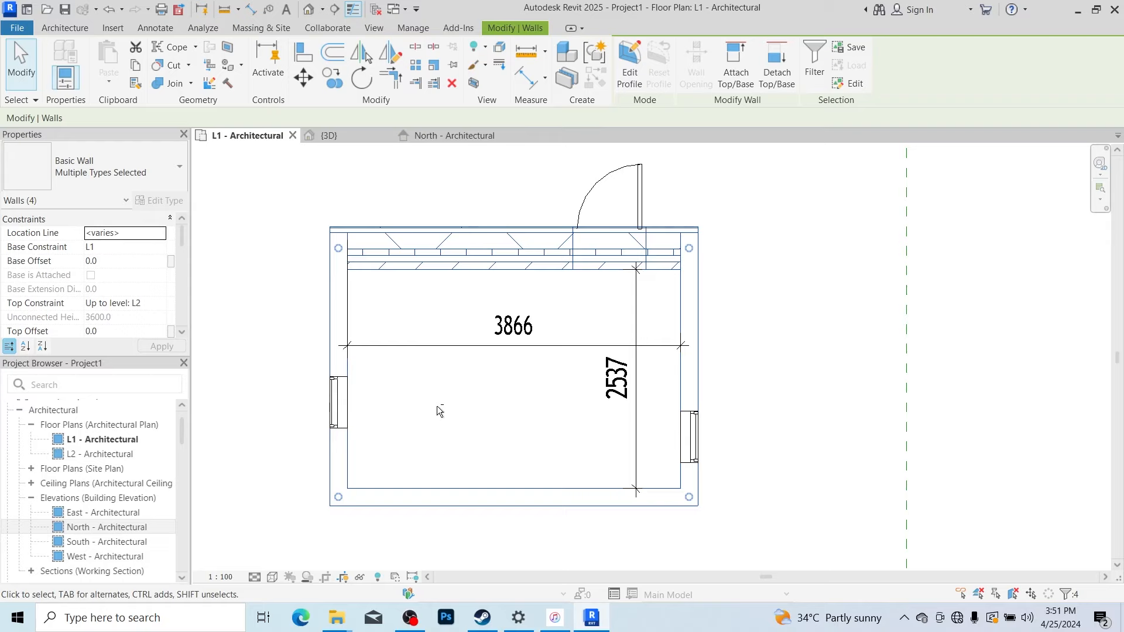
Remove the left and lower walls from the selection, and clear the remaining selection.
{"action": "left_click", "coordinate": [341, 301], "text": "shift"}
{"action": "left_click", "coordinate": [445, 492], "text": "shift"}
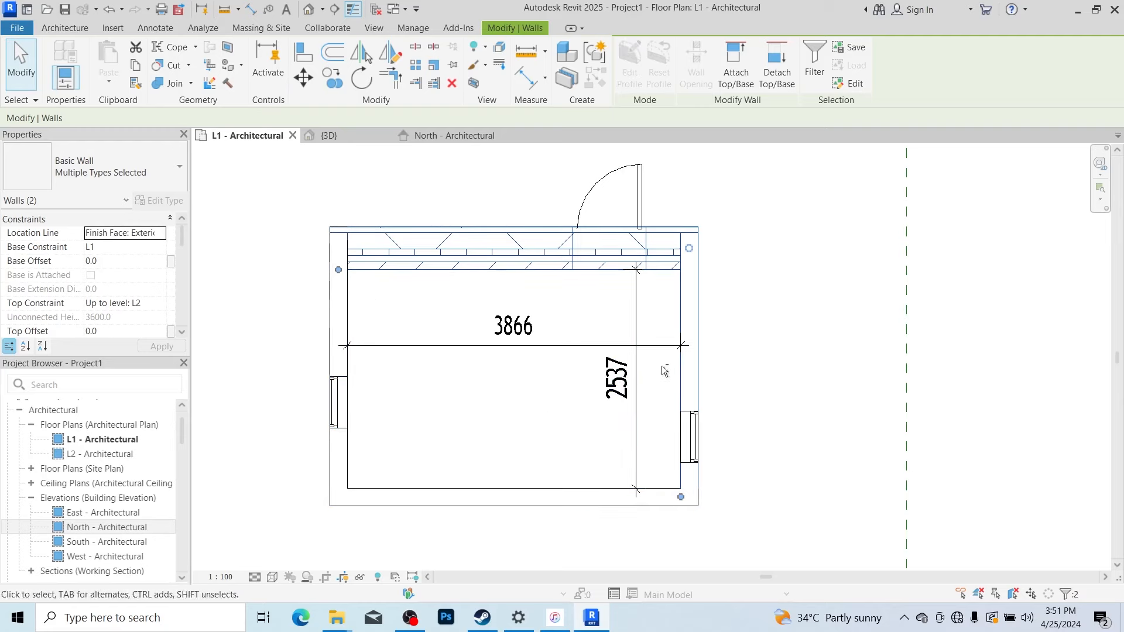
{"action": "key", "text": "Escape"}
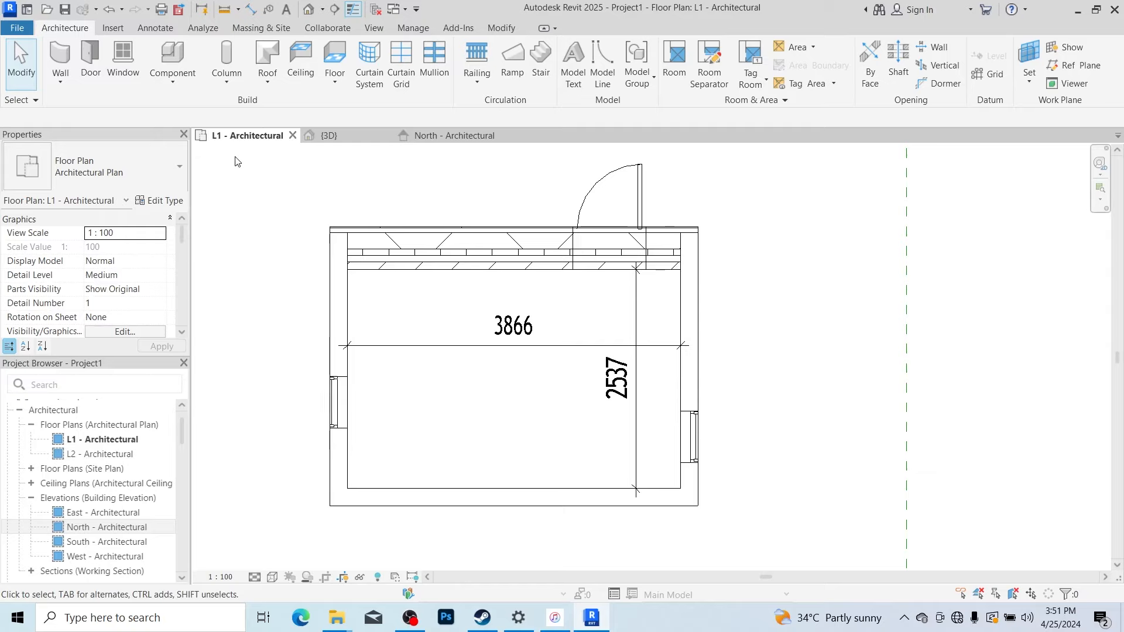
Select the entire room with its walls, door, windows and dimensions using a crossing selection box from upper right to lower left.
{"action": "left_click_drag", "start_coordinate": [235, 157], "coordinate": [538, 466]}
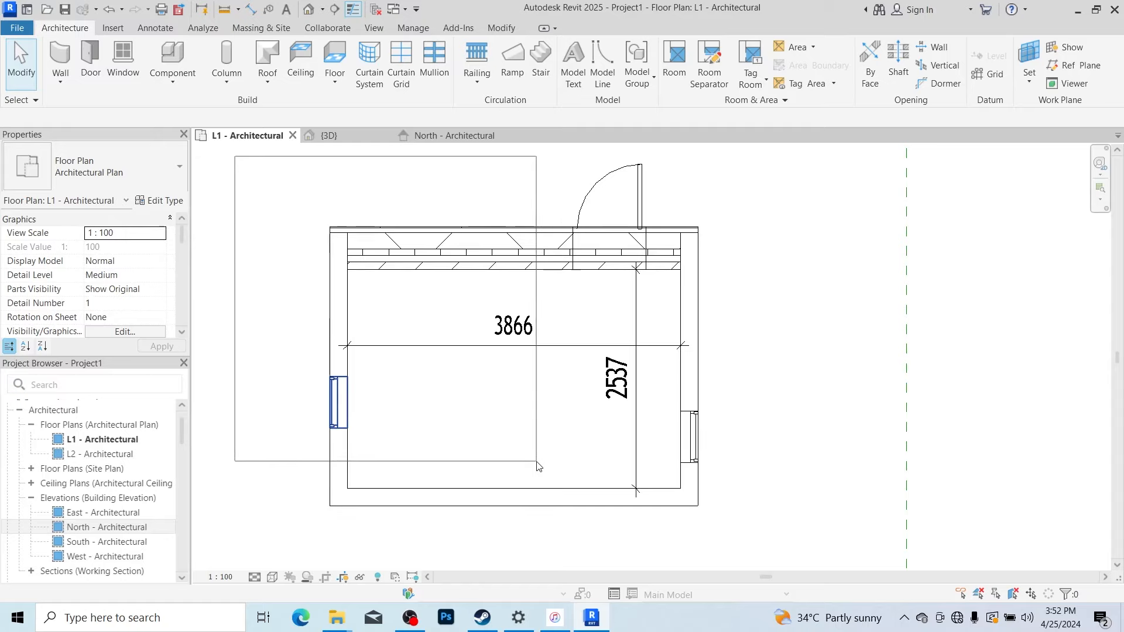
{"action": "left_click_drag", "start_coordinate": [536, 461], "coordinate": [433, 325]}
{"action": "left_click_drag", "start_coordinate": [820, 157], "coordinate": [687, 272]}
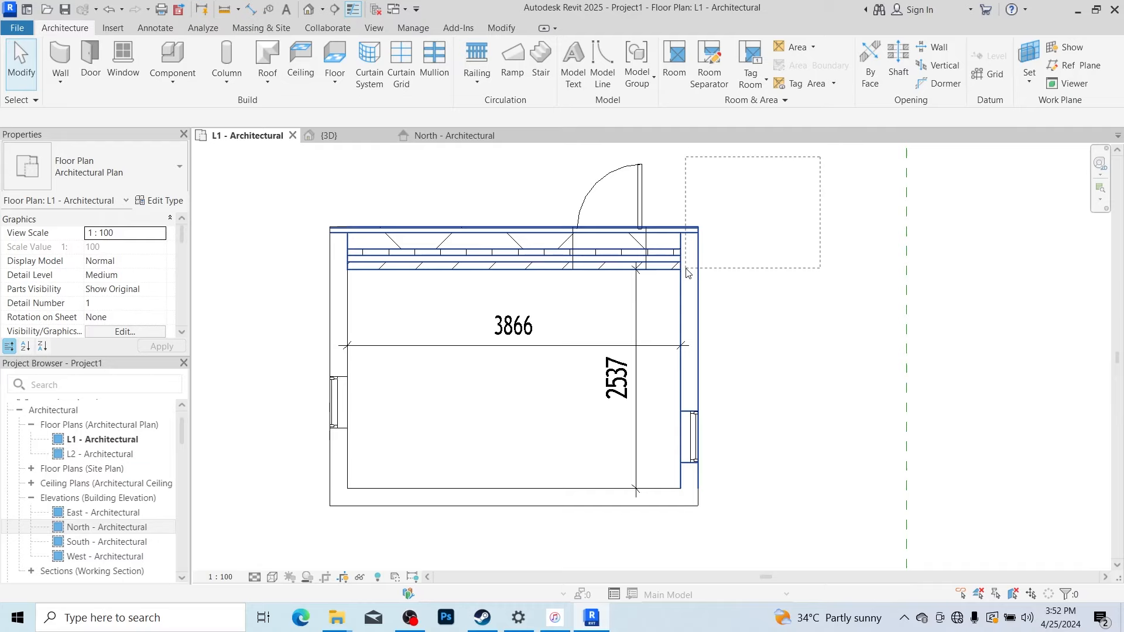
{"action": "left_click_drag", "start_coordinate": [688, 272], "coordinate": [299, 551]}
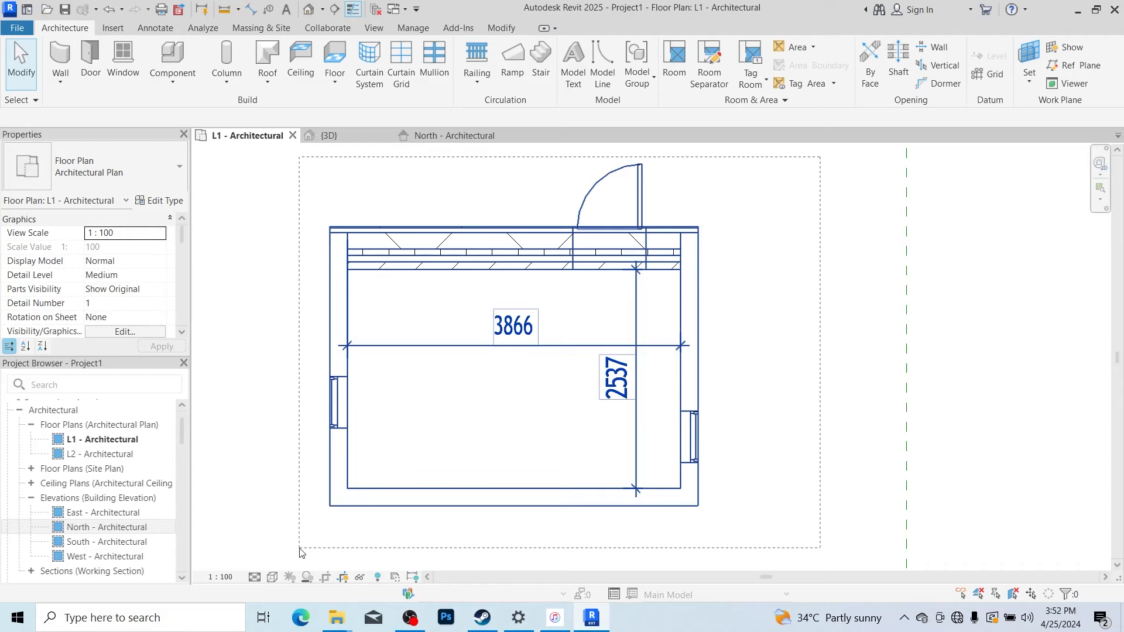
{"action": "left_click_drag", "start_coordinate": [300, 551], "coordinate": [299, 552]}
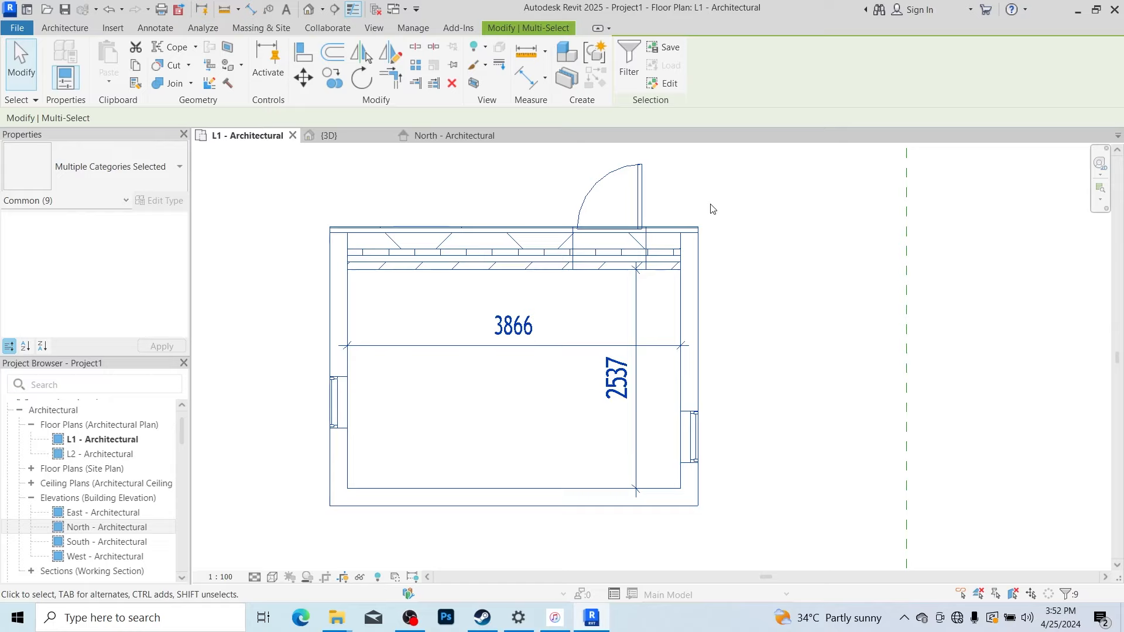
Filter the room selection to exclude the Dimensions category, keeping doors, walls and windows selected.
{"action": "left_click", "coordinate": [632, 75]}
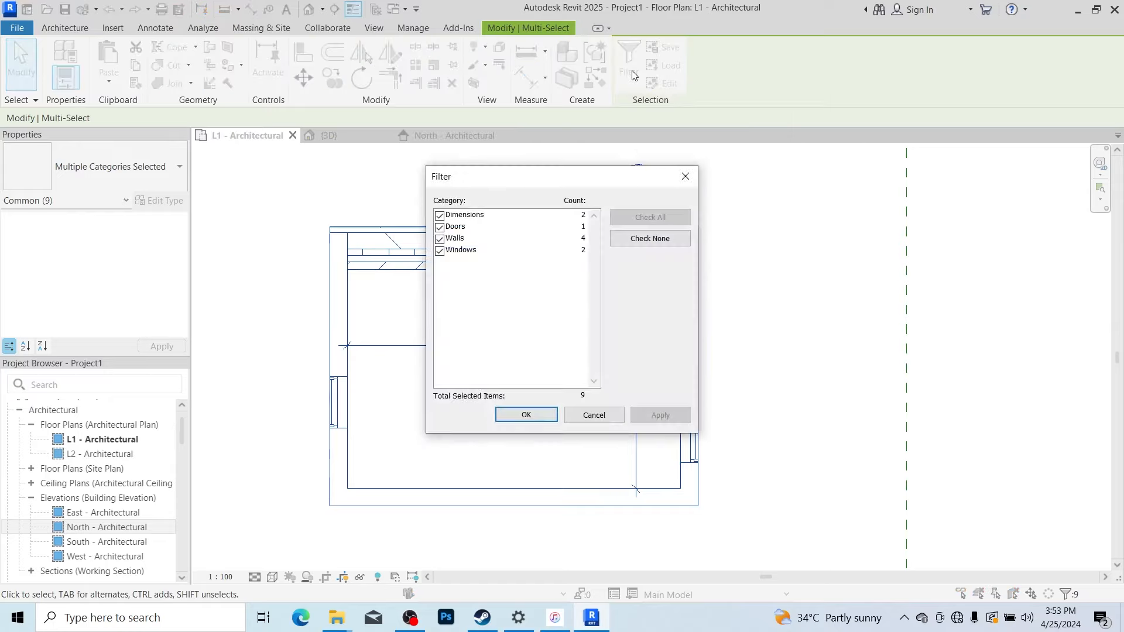
{"action": "left_click_drag", "start_coordinate": [525, 184], "coordinate": [817, 175]}
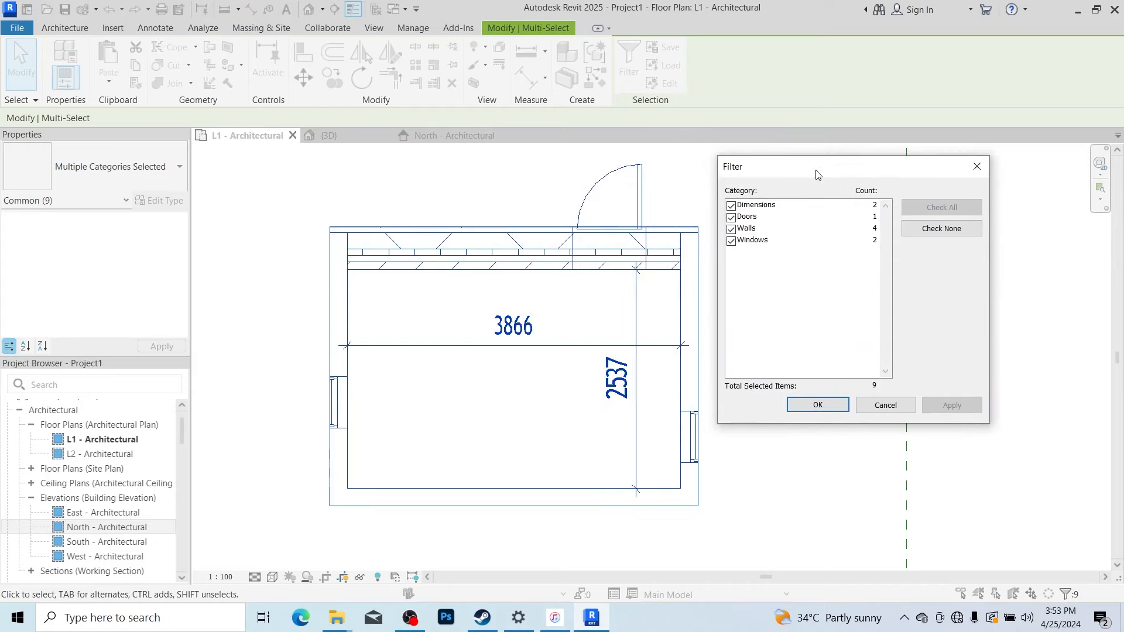
{"action": "left_click", "coordinate": [731, 206]}
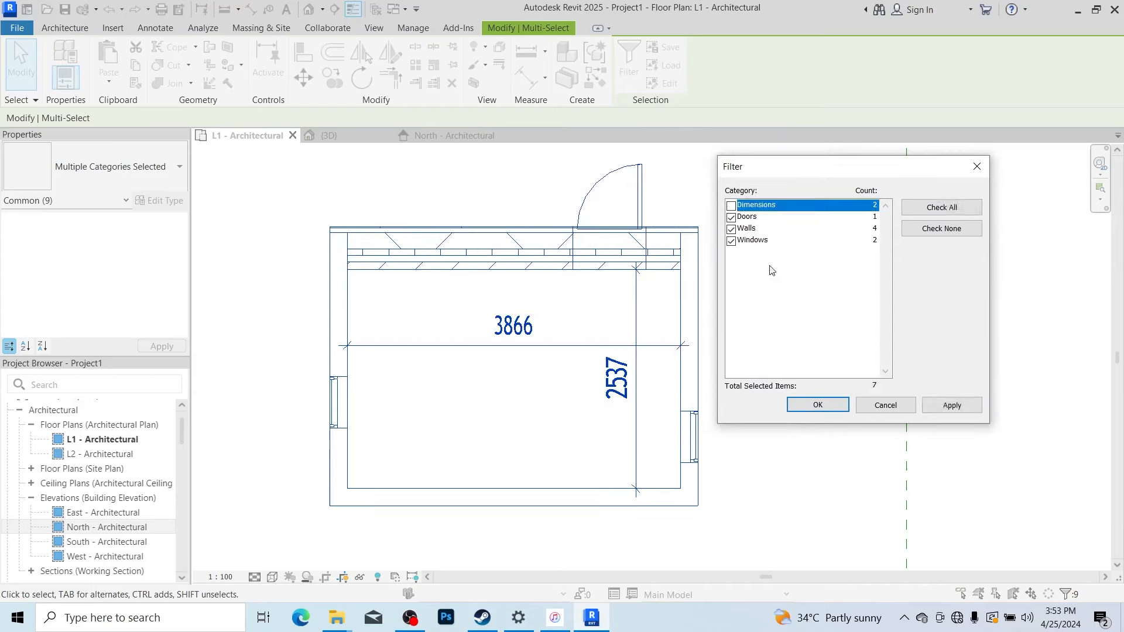
{"action": "left_click", "coordinate": [949, 406]}
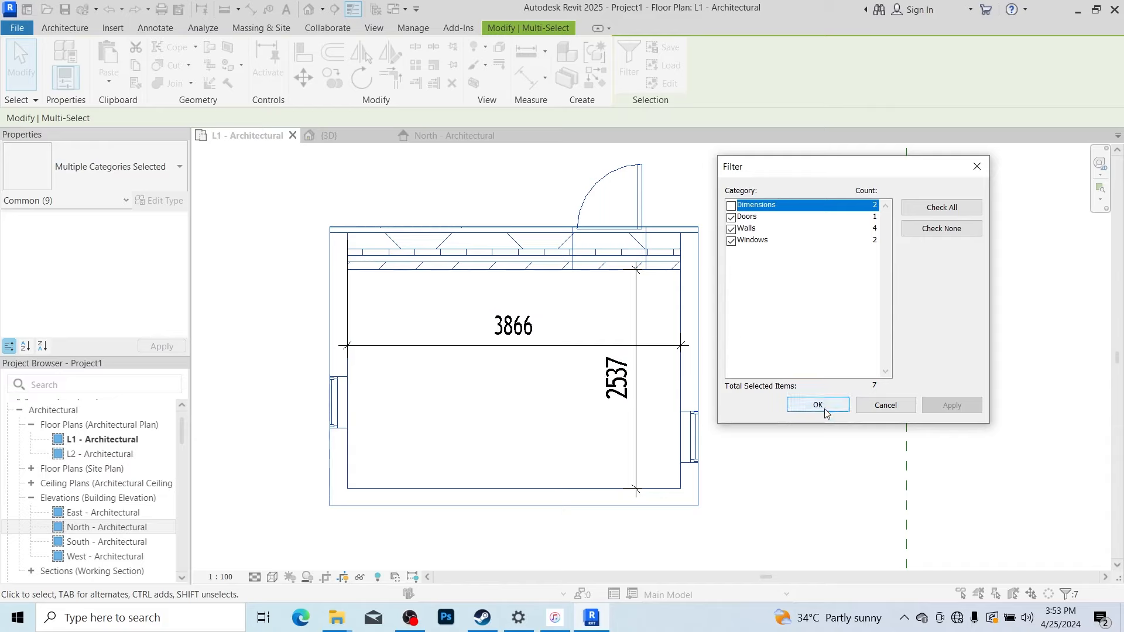
Exclude all remaining categories from the selection filter and apply it so that no elements stay selected.
{"action": "left_click", "coordinate": [936, 232]}
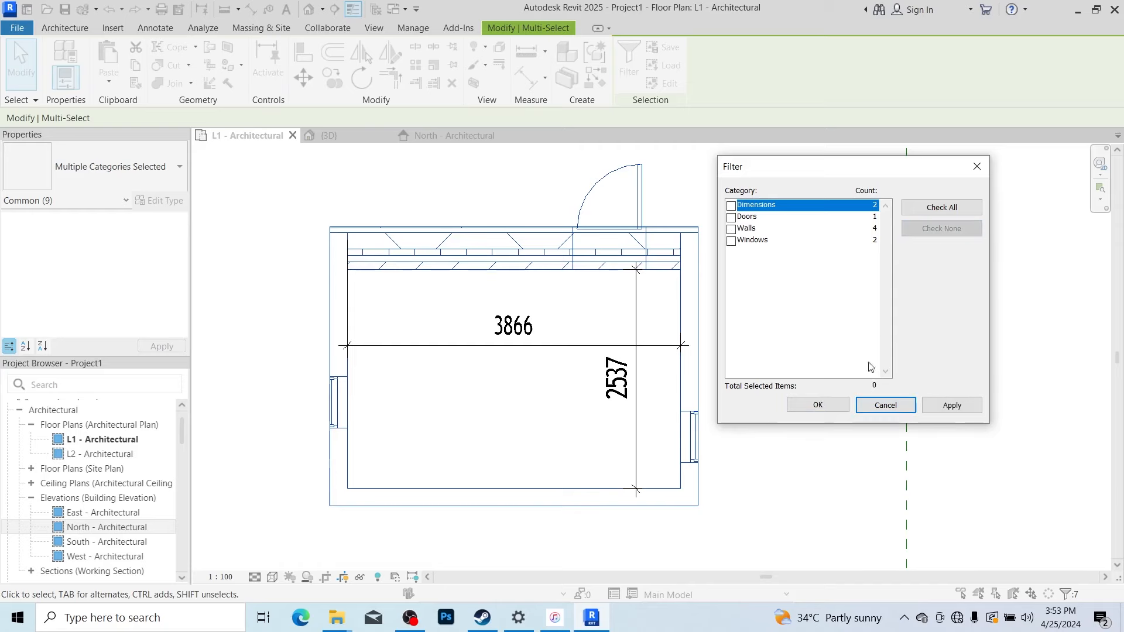
{"action": "left_click", "coordinate": [952, 407]}
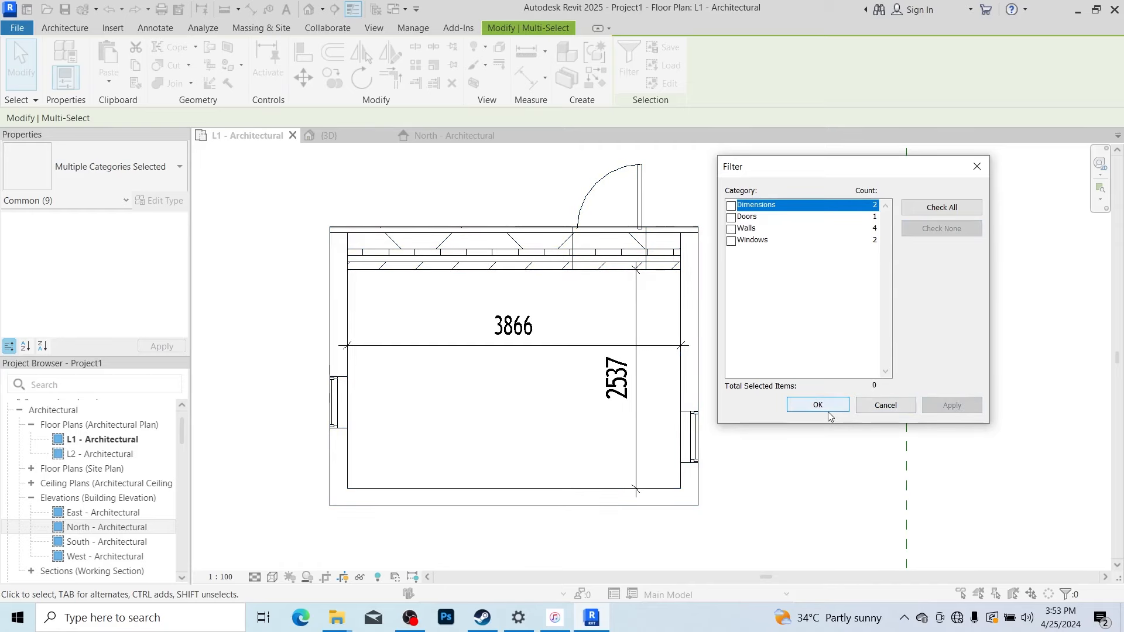
{"action": "left_click", "coordinate": [822, 408]}
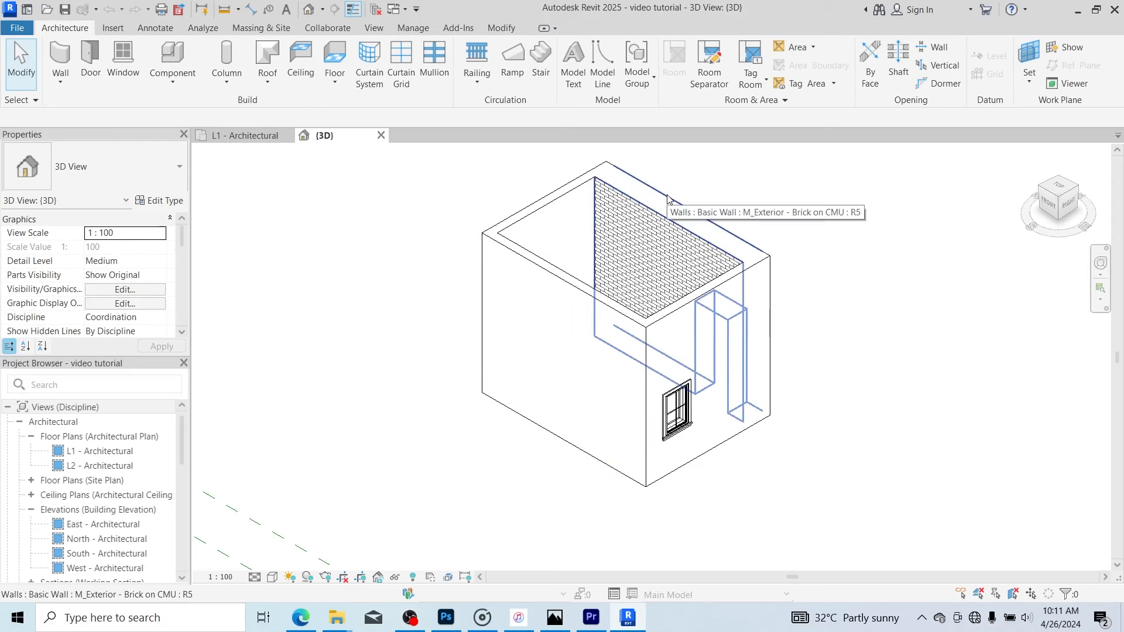
Flip the M_Exterior - Brick on CMU wall in the 3D view so its brick finish faces outside, and inspect its outer side.
{"action": "scroll", "coordinate": [732, 237], "scroll_direction": "up", "scroll_amount": 2}
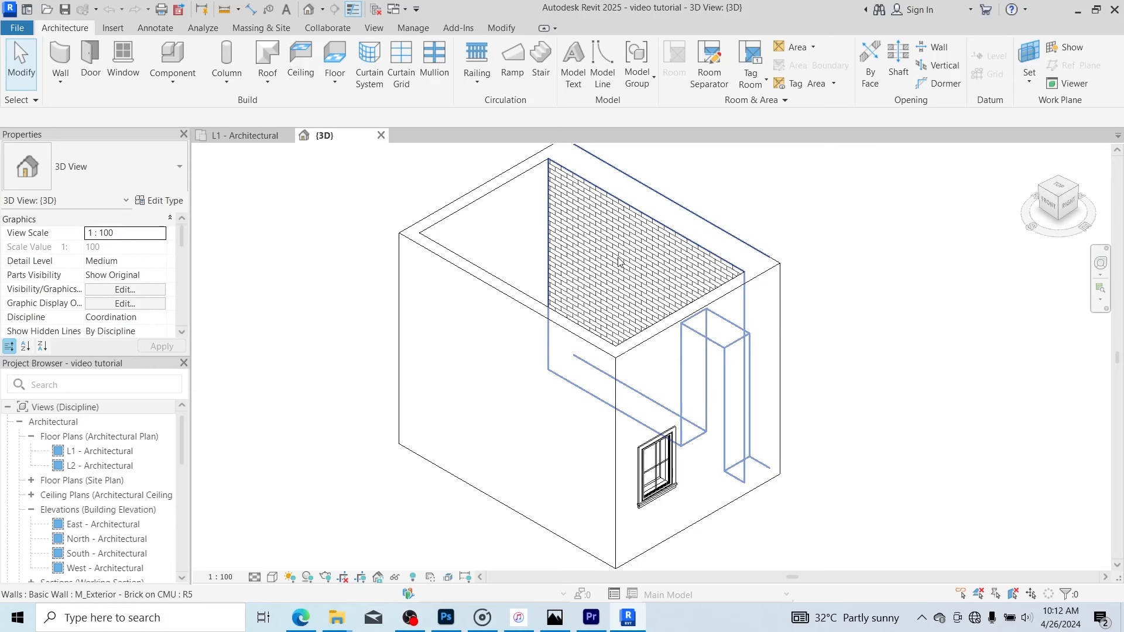
{"action": "scroll", "coordinate": [673, 234], "scroll_direction": "up", "scroll_amount": 2}
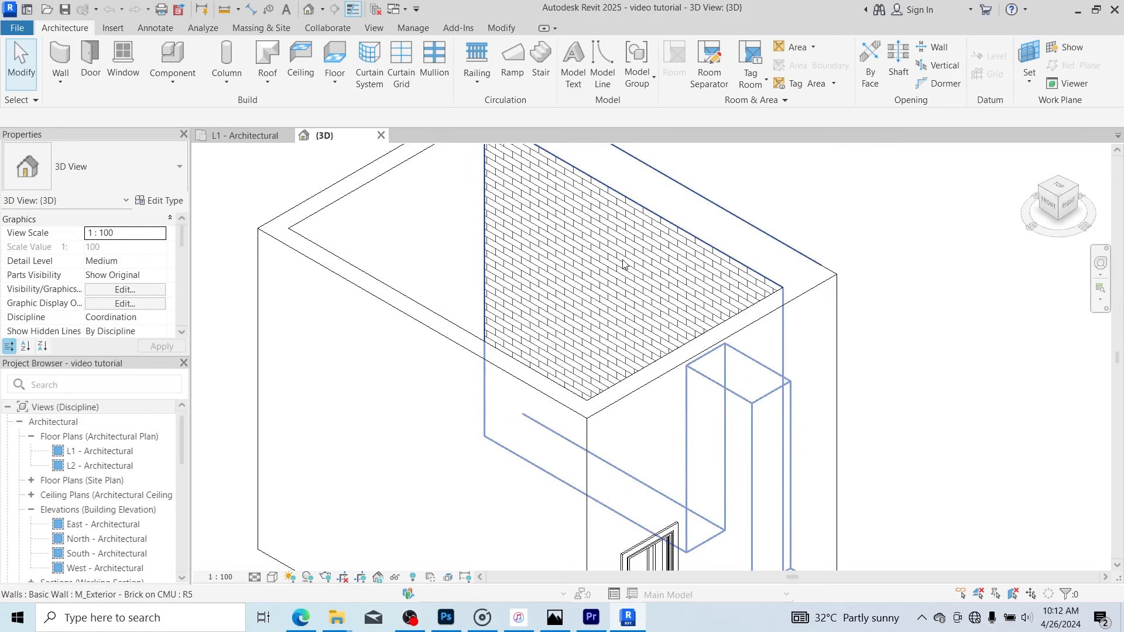
{"action": "scroll", "coordinate": [649, 243], "scroll_direction": "down", "scroll_amount": 2}
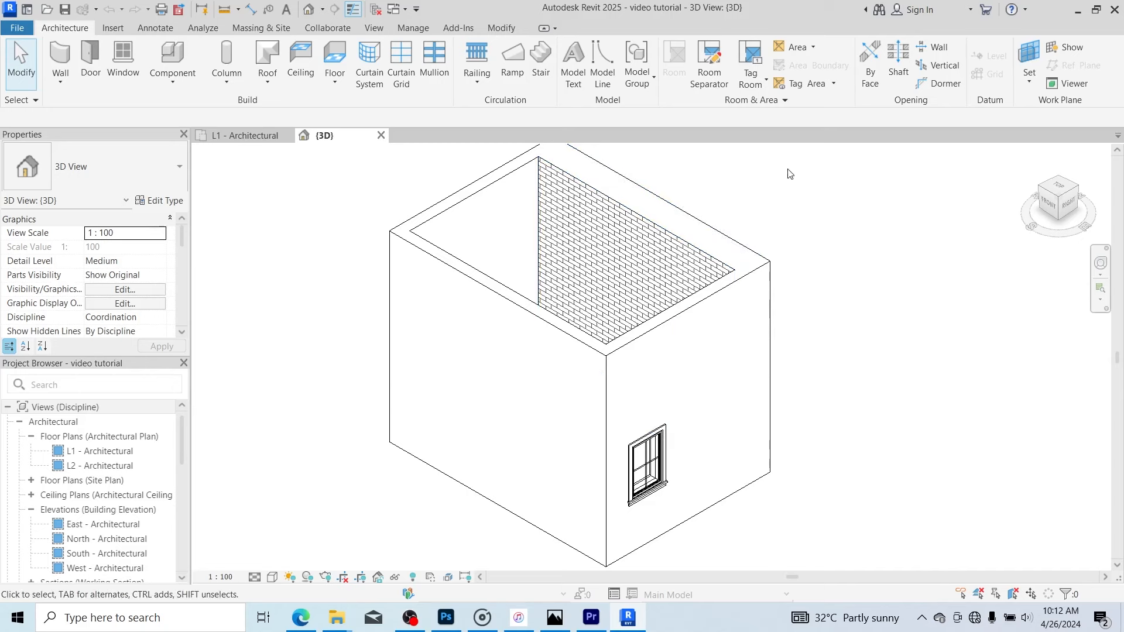
{"action": "left_click", "coordinate": [644, 223]}
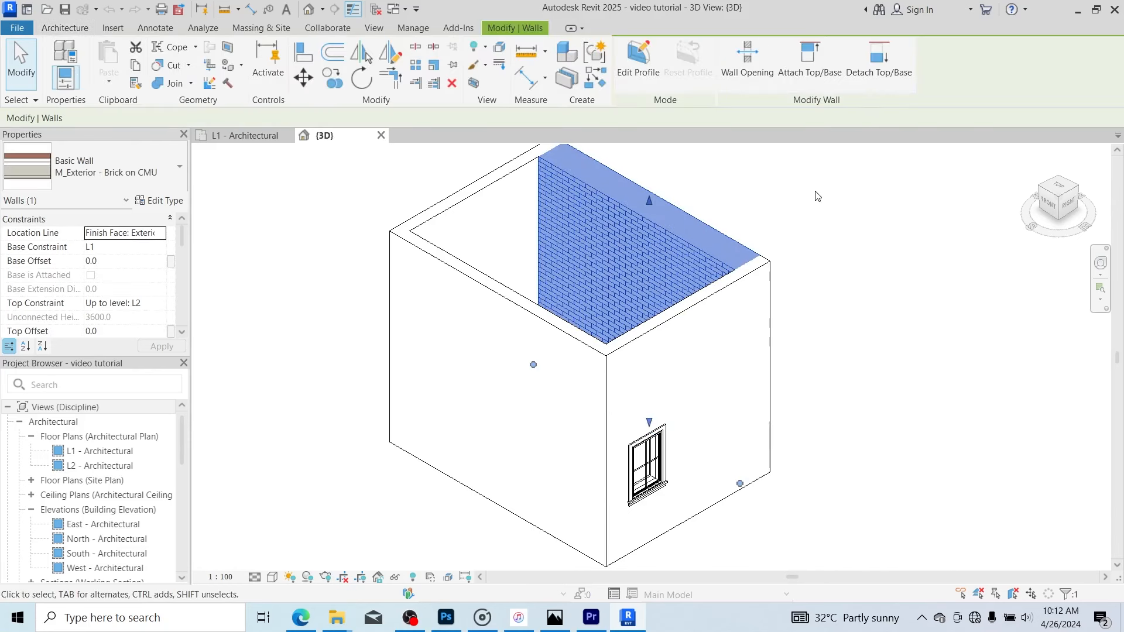
{"action": "key", "text": "space"}
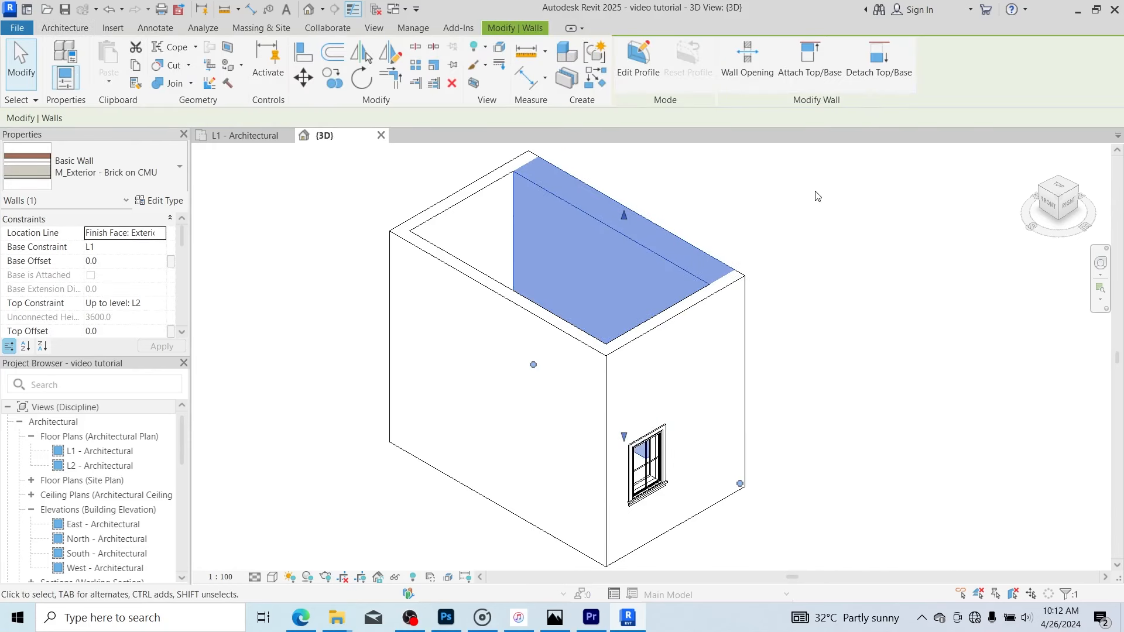
{"action": "left_click", "coordinate": [730, 182]}
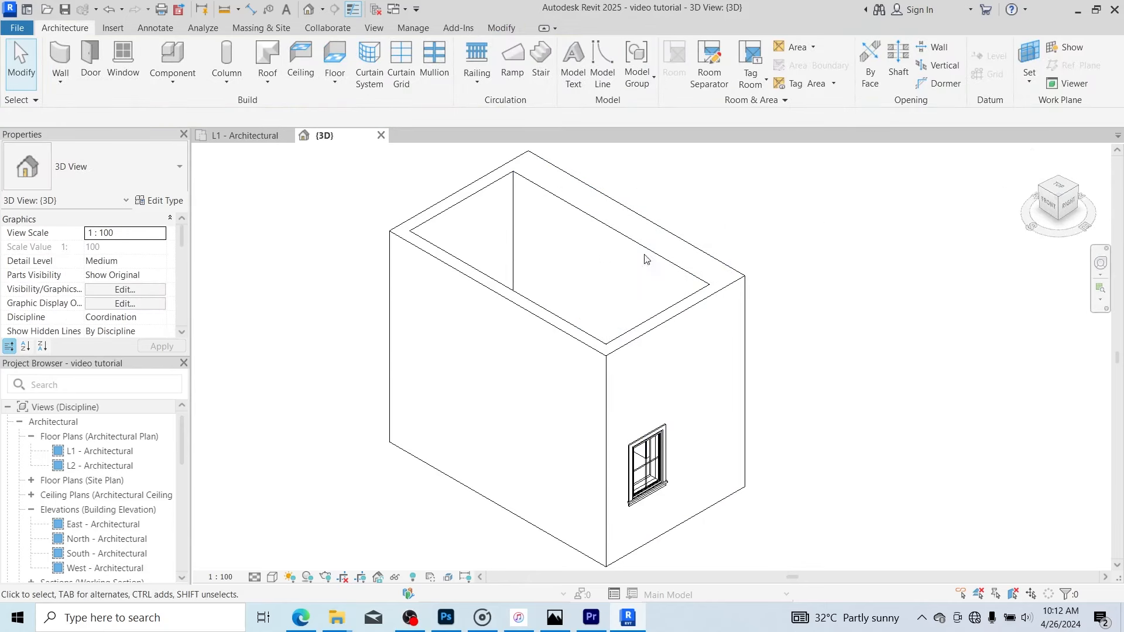
{"action": "left_click_drag", "start_coordinate": [1079, 189], "coordinate": [868, 219]}
{"action": "scroll", "coordinate": [843, 286], "scroll_direction": "down", "scroll_amount": 4}
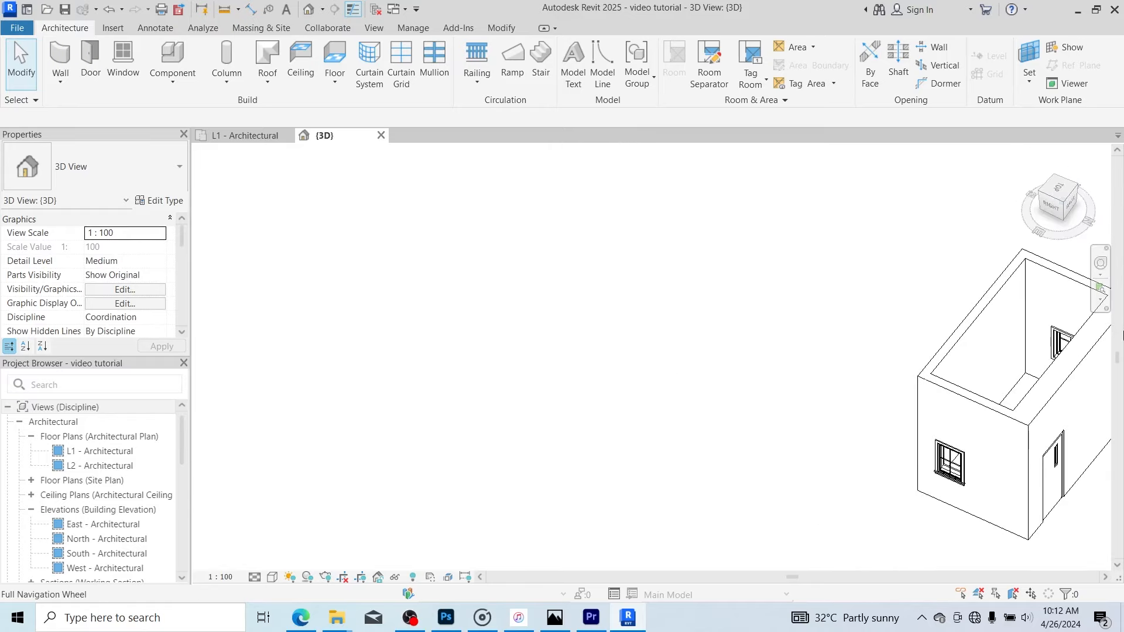
{"action": "scroll", "coordinate": [1063, 417], "scroll_direction": "up", "scroll_amount": 2}
{"action": "scroll", "coordinate": [1063, 418], "scroll_direction": "up", "scroll_amount": 3}
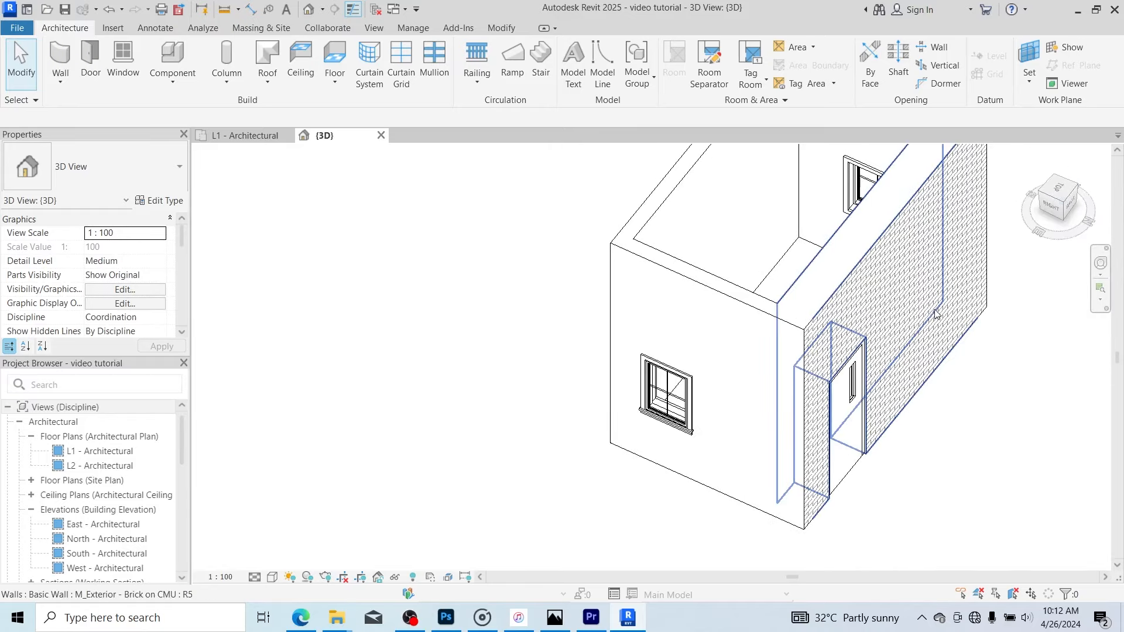
{"action": "scroll", "coordinate": [743, 271], "scroll_direction": "down", "scroll_amount": 2}
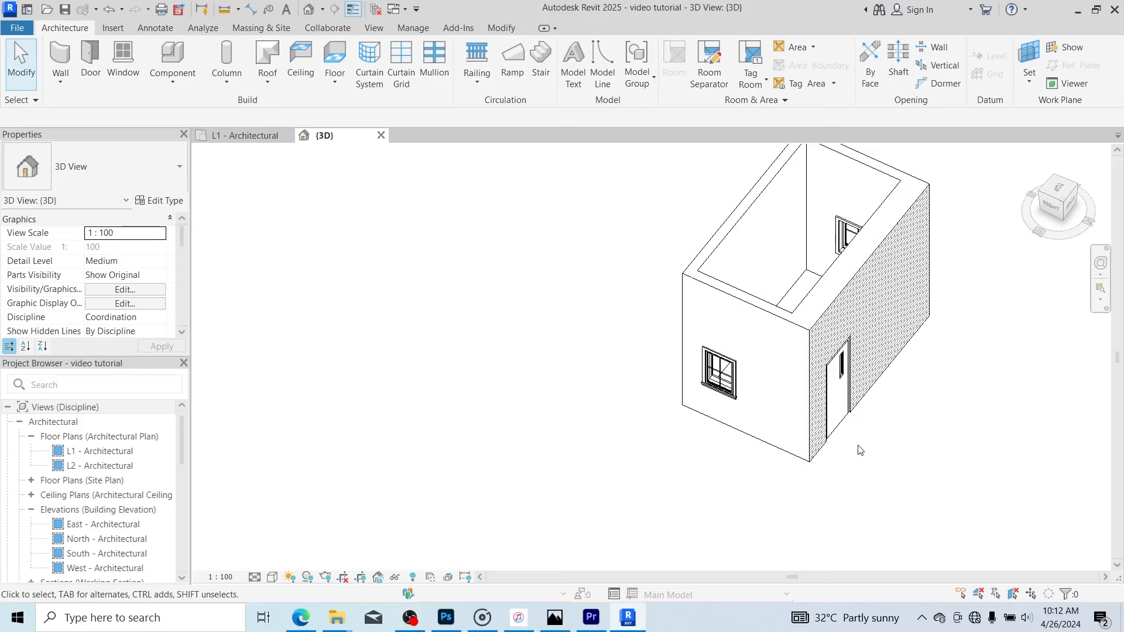
Start an architectural floor in the L1 - Architectural plan using the type Wood Truss Joist 286mm - Carpet Finish.
{"action": "left_click", "coordinate": [228, 135]}
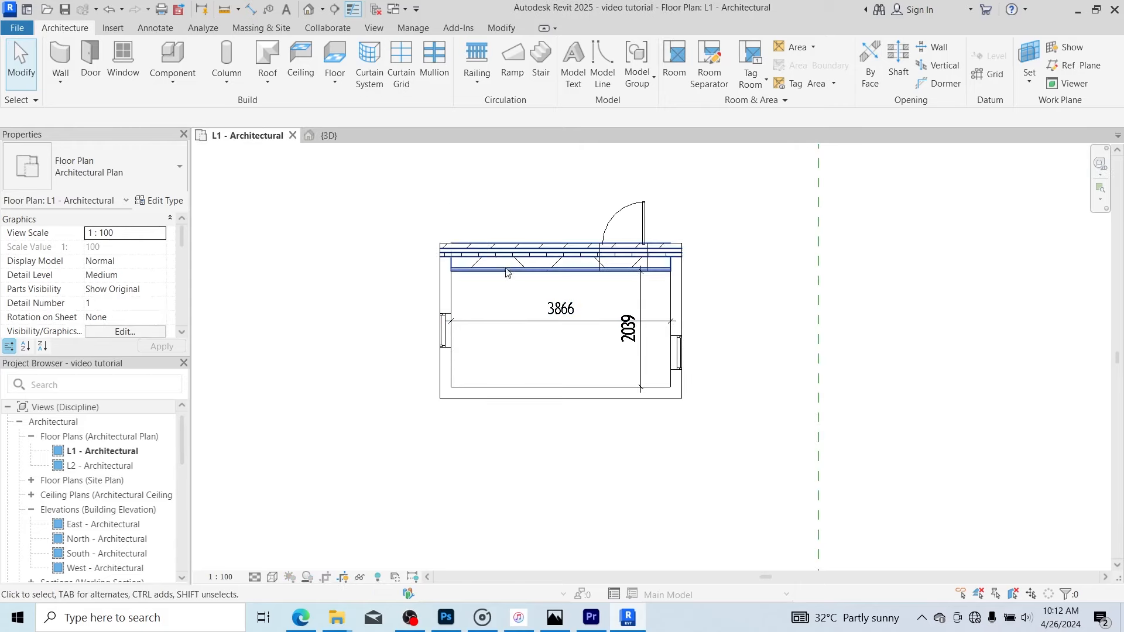
{"action": "left_click", "coordinate": [335, 81]}
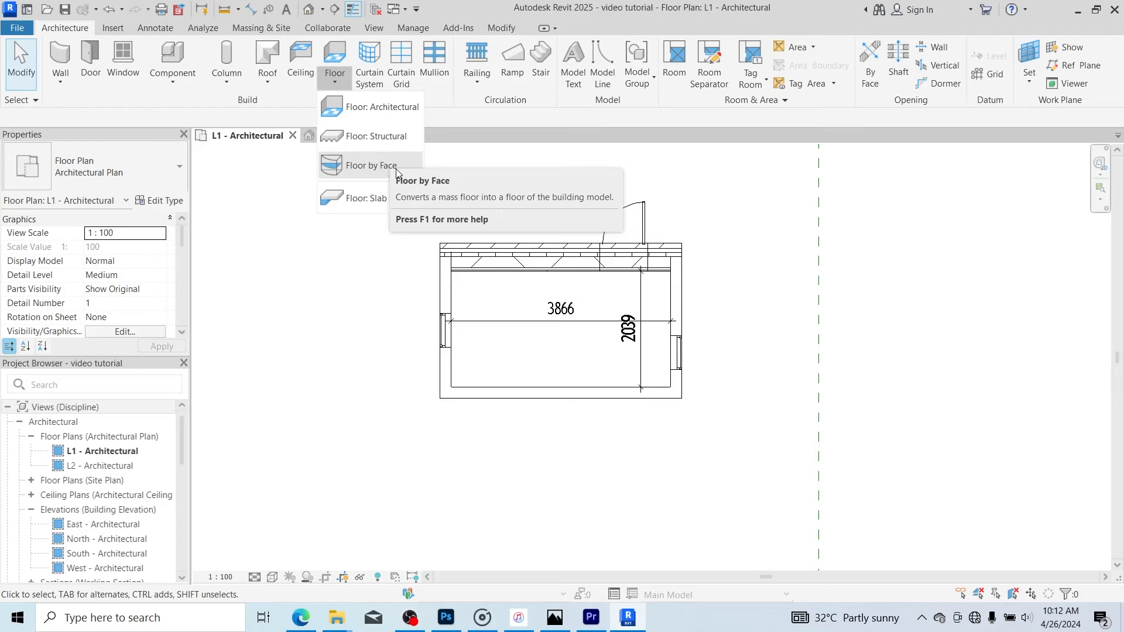
{"action": "left_click", "coordinate": [380, 108]}
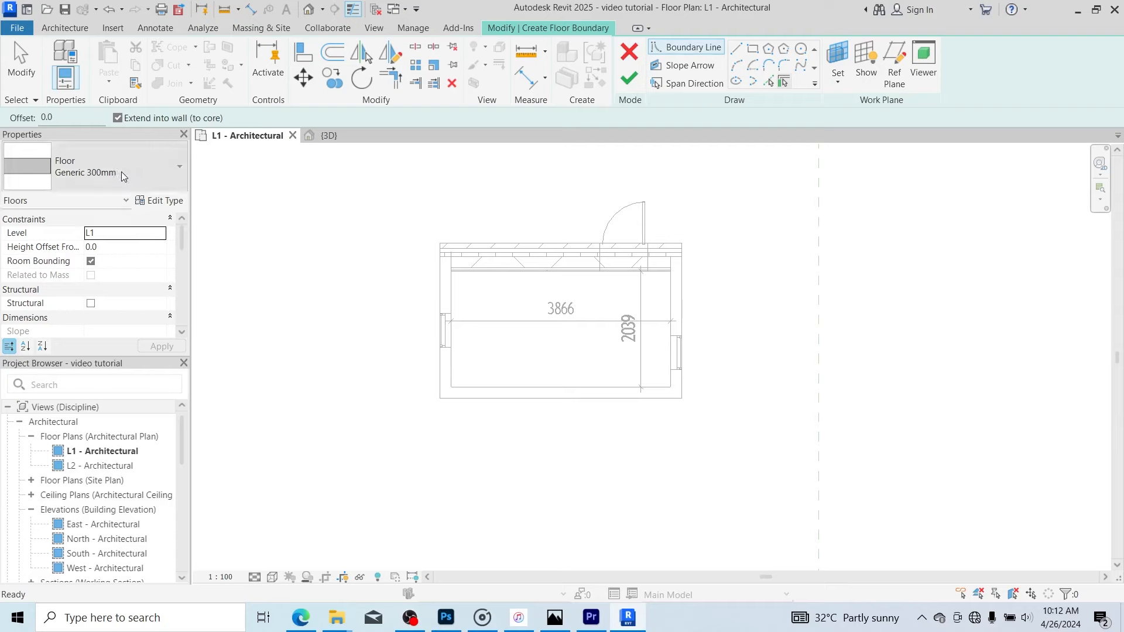
{"action": "left_click", "coordinate": [123, 176]}
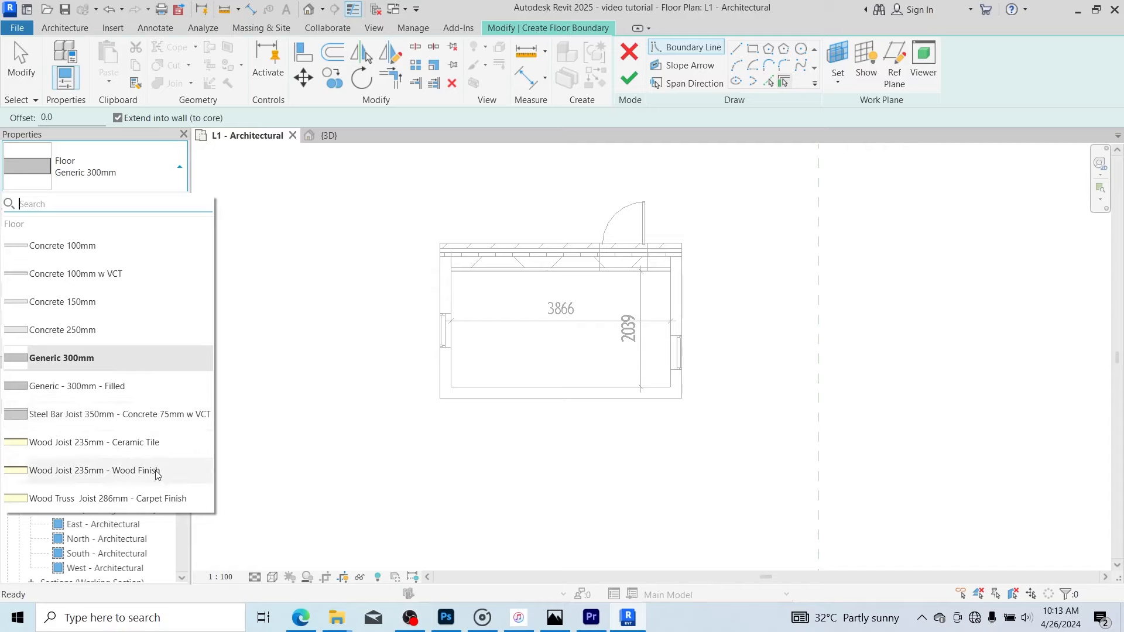
{"action": "mouse_move", "coordinate": [144, 500]}
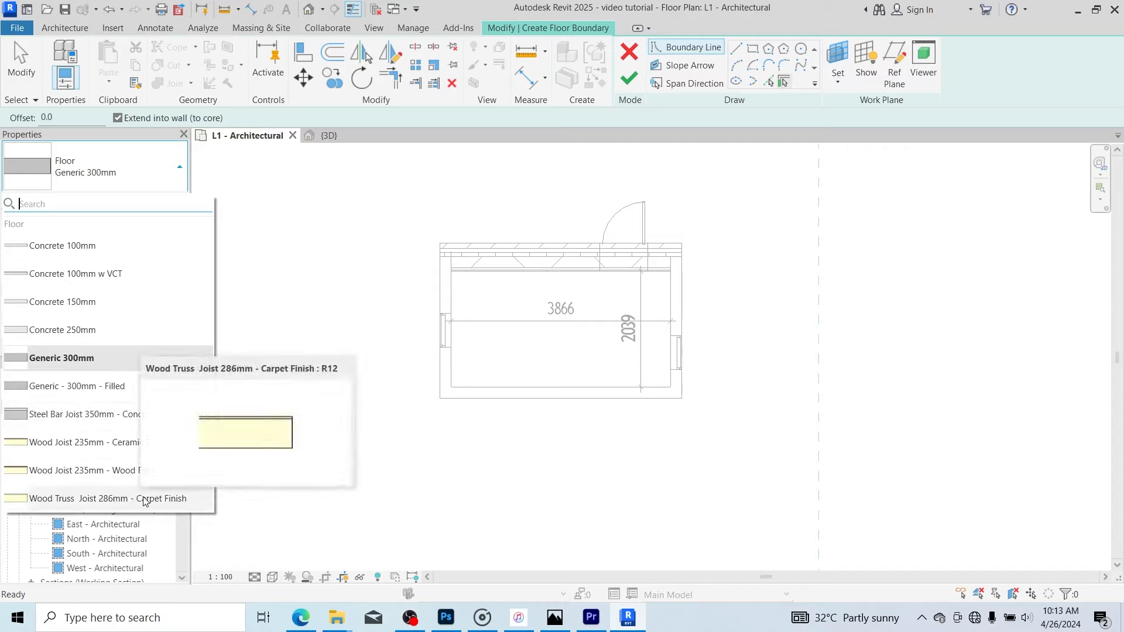
{"action": "left_click", "coordinate": [143, 499]}
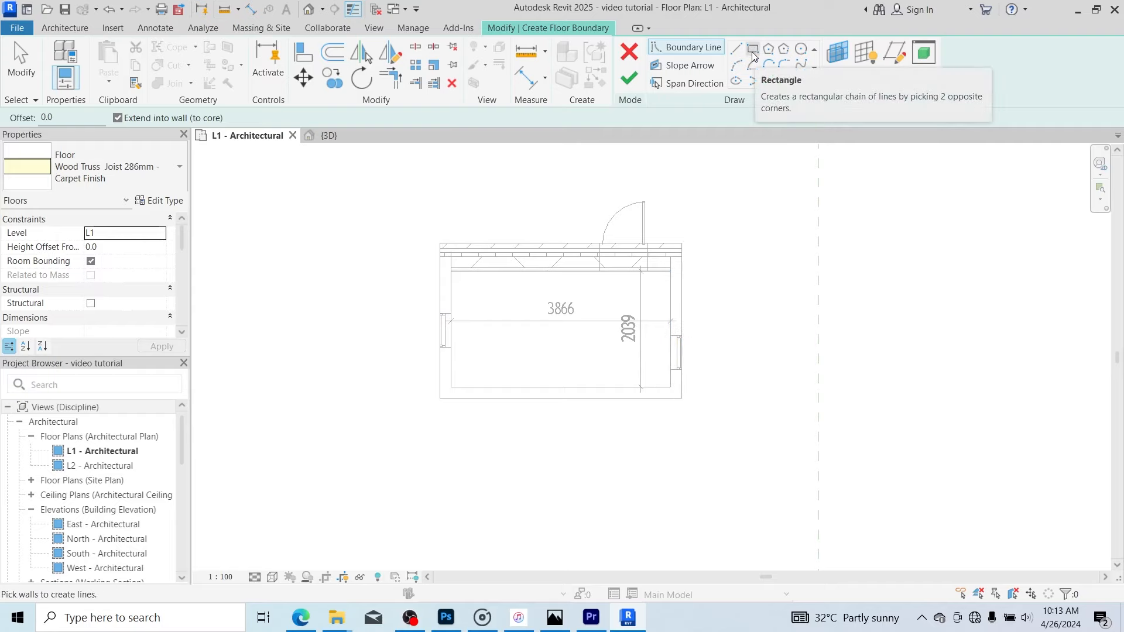
Draw the floor boundary as a closed loop of straight lines through the four inner wall corners, and finish drawing lines.
{"action": "left_click", "coordinate": [736, 49]}
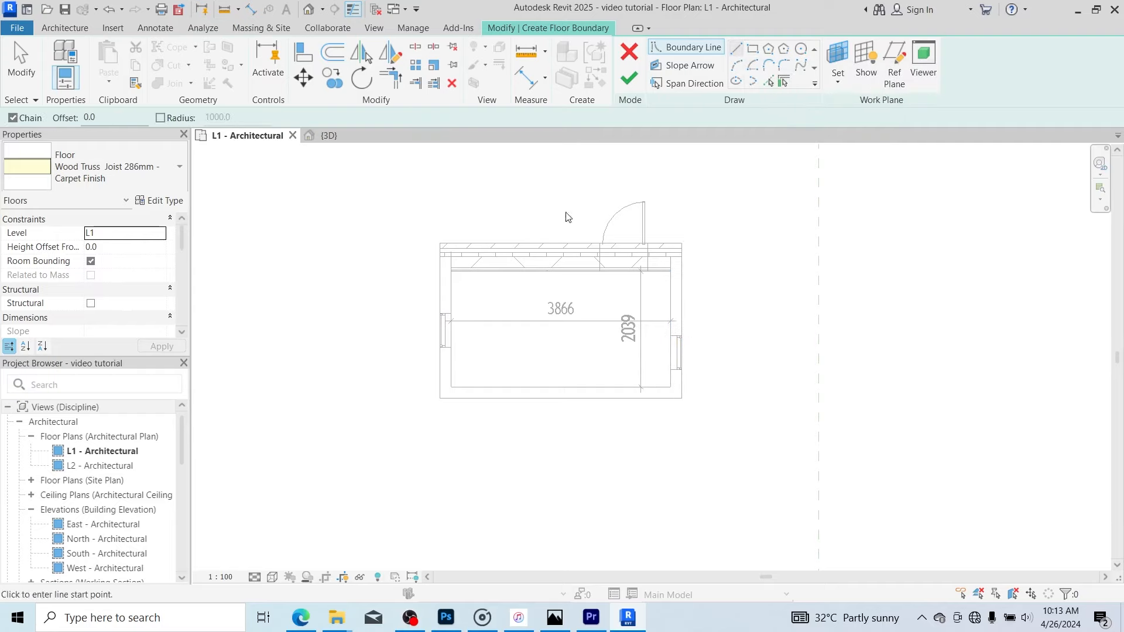
{"action": "scroll", "coordinate": [654, 326], "scroll_direction": "up", "scroll_amount": 2}
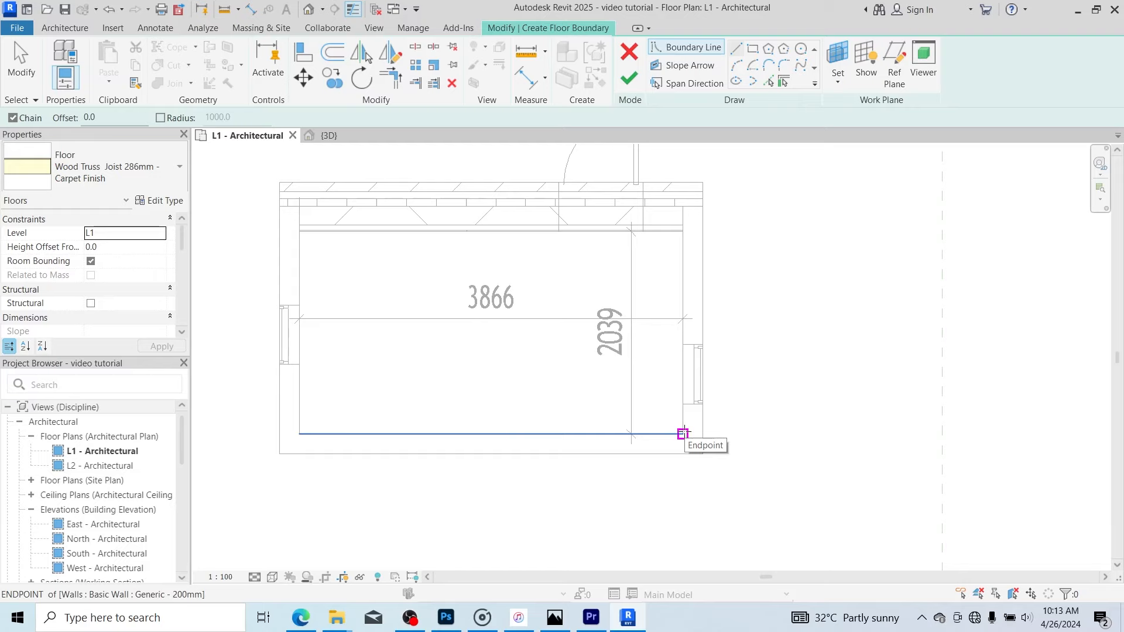
{"action": "left_click", "coordinate": [683, 433]}
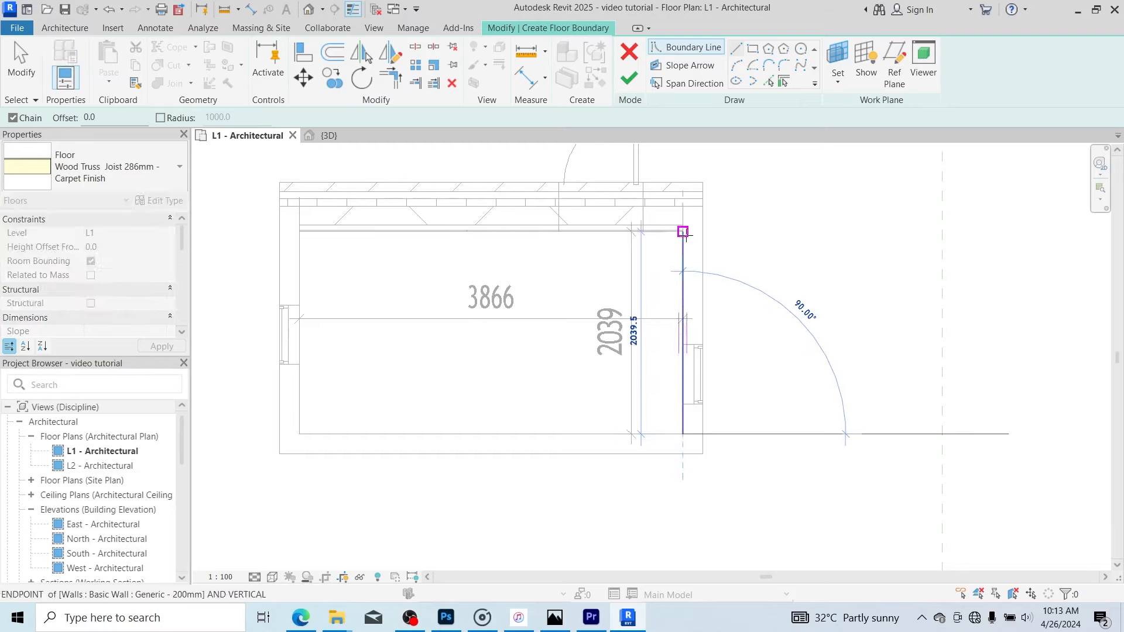
{"action": "left_click", "coordinate": [683, 232]}
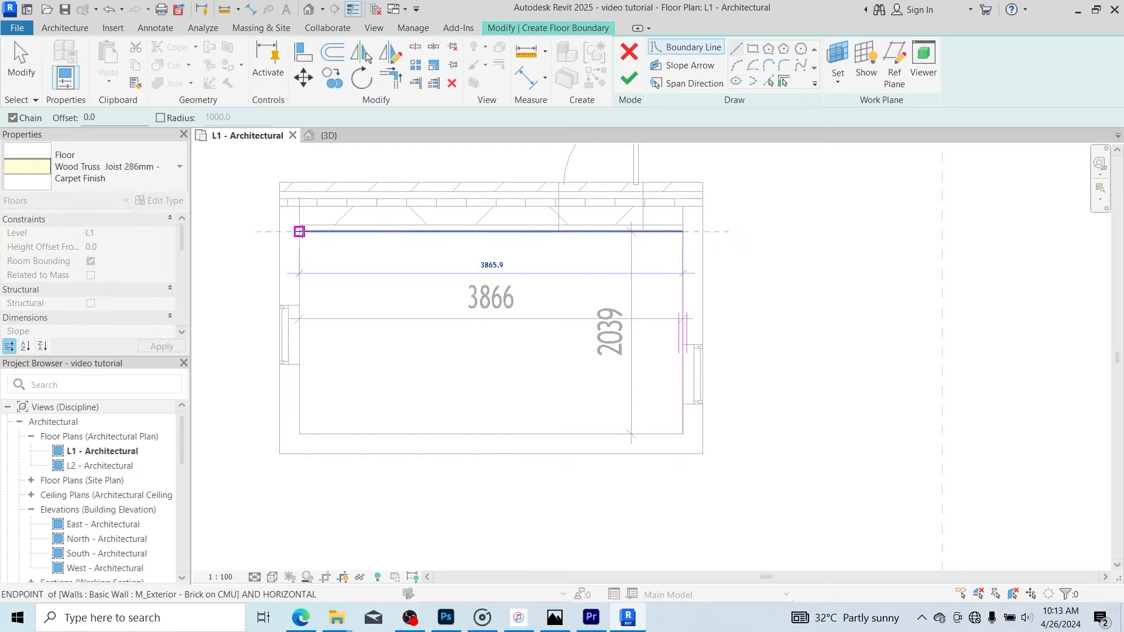
{"action": "left_click", "coordinate": [299, 232]}
{"action": "left_click", "coordinate": [299, 433]}
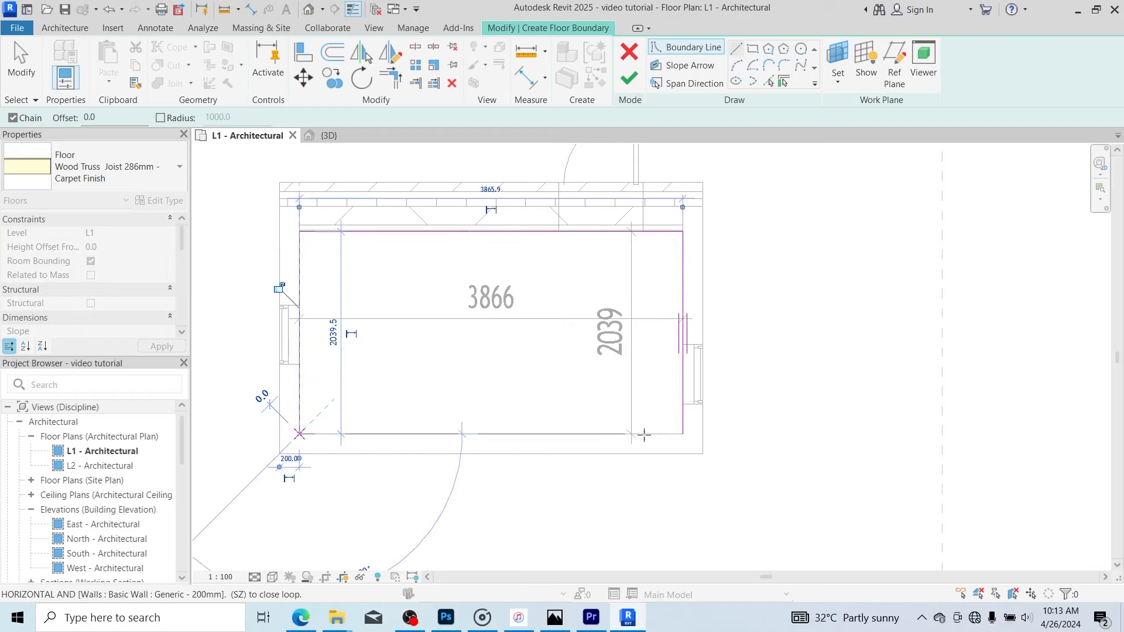
{"action": "left_click", "coordinate": [683, 433]}
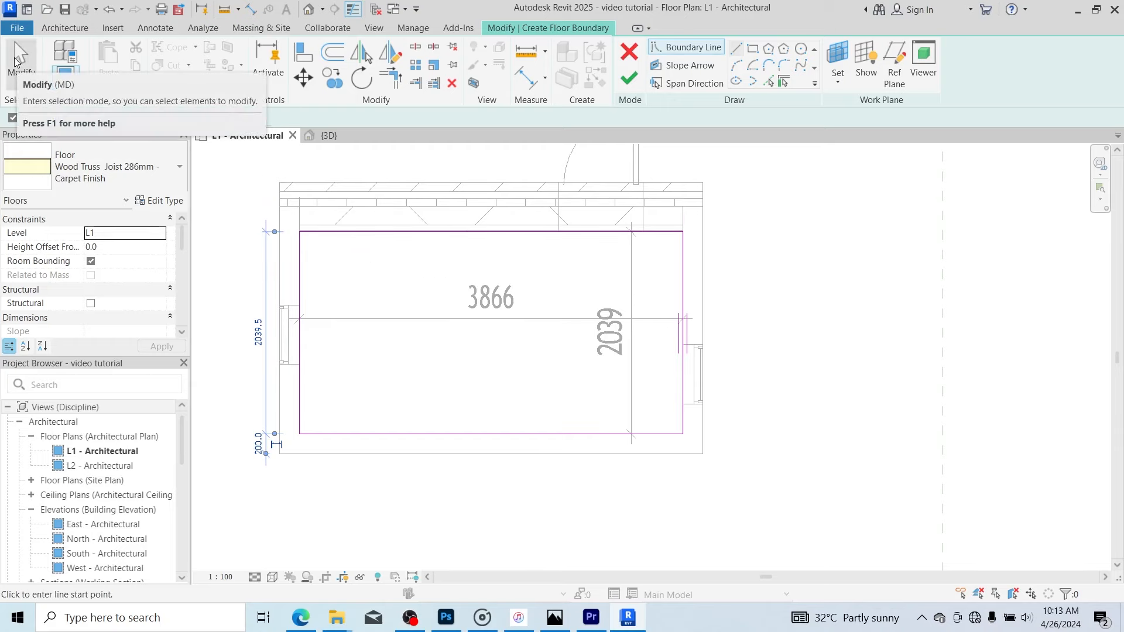
{"action": "left_click", "coordinate": [18, 59]}
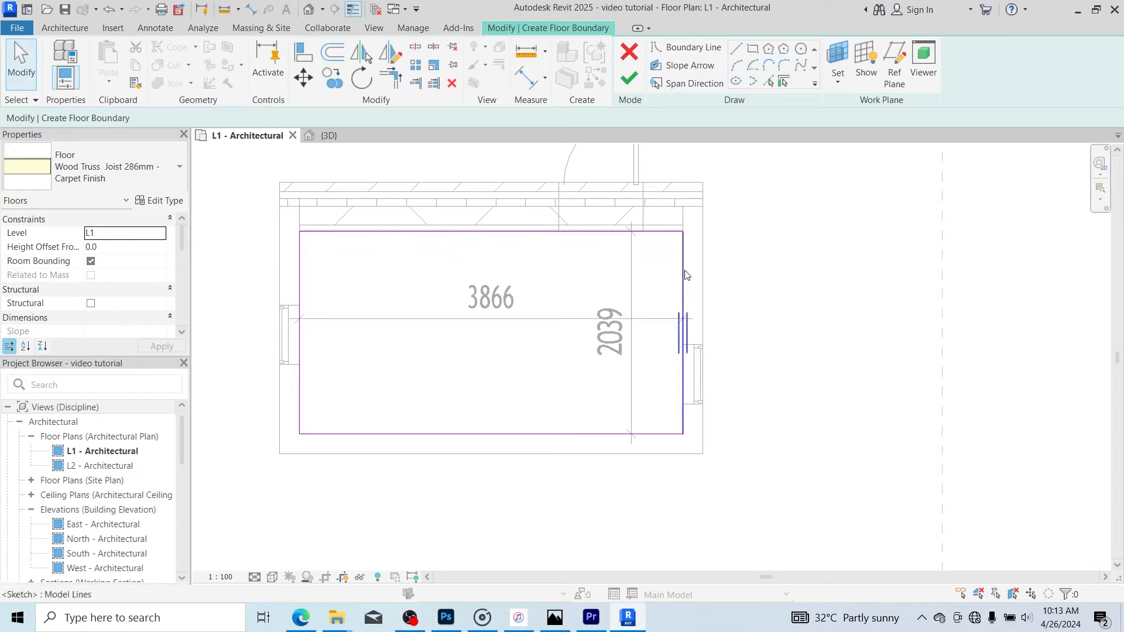
Move the left floor boundary line 100 mm outward to the centre of the left wall.
{"action": "scroll", "coordinate": [305, 241], "scroll_direction": "up", "scroll_amount": 3}
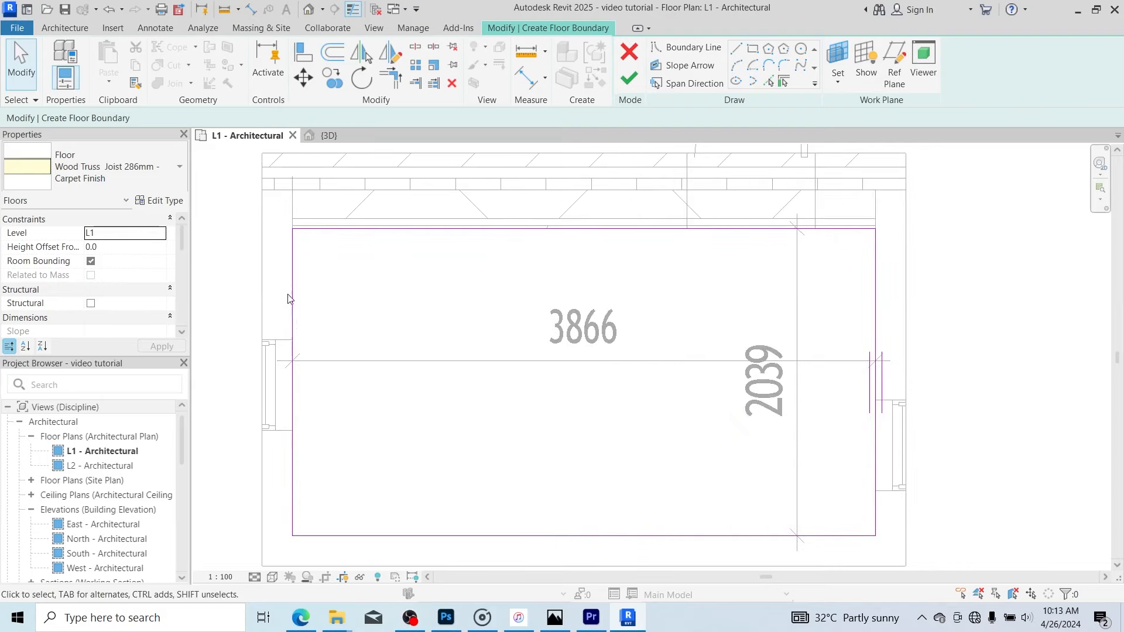
{"action": "left_click", "coordinate": [293, 269]}
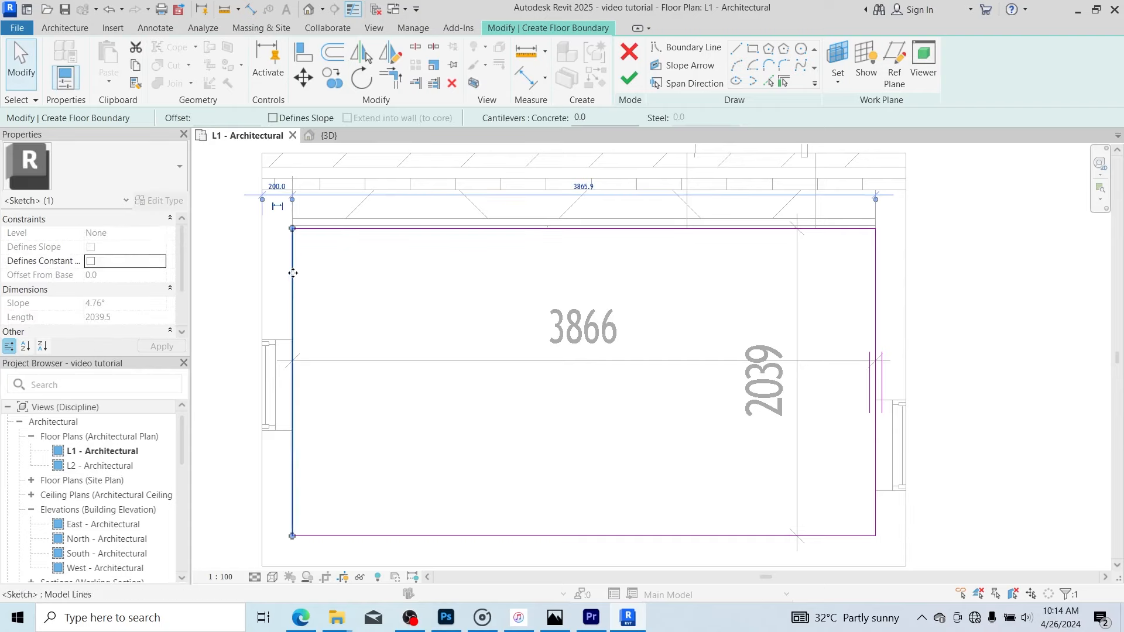
{"action": "key", "text": "Escape"}
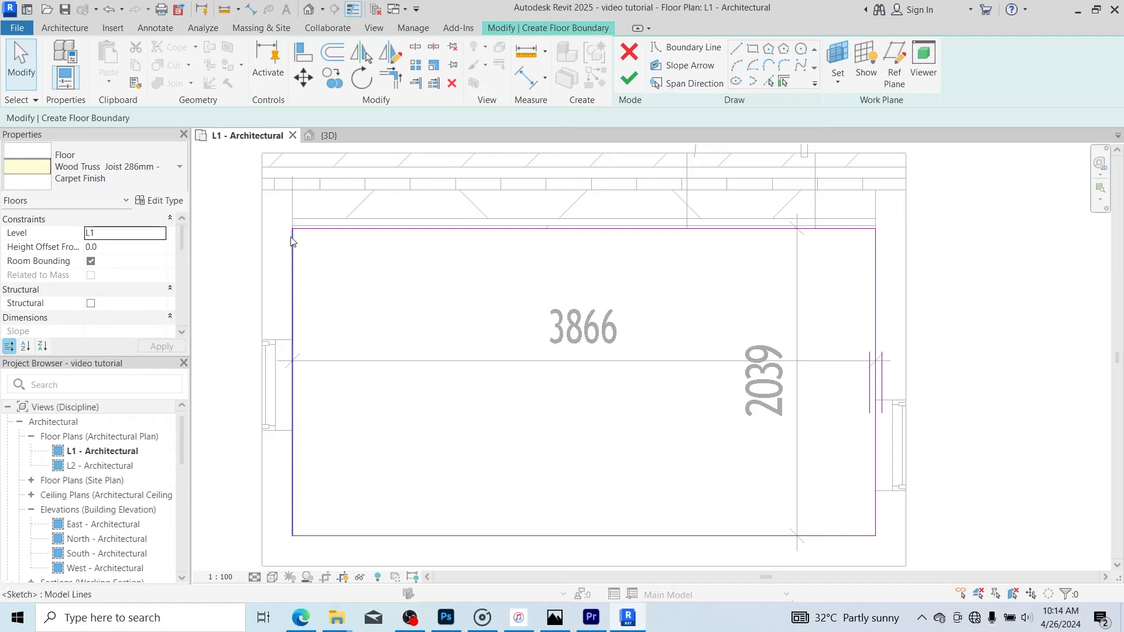
{"action": "left_click", "coordinate": [293, 289]}
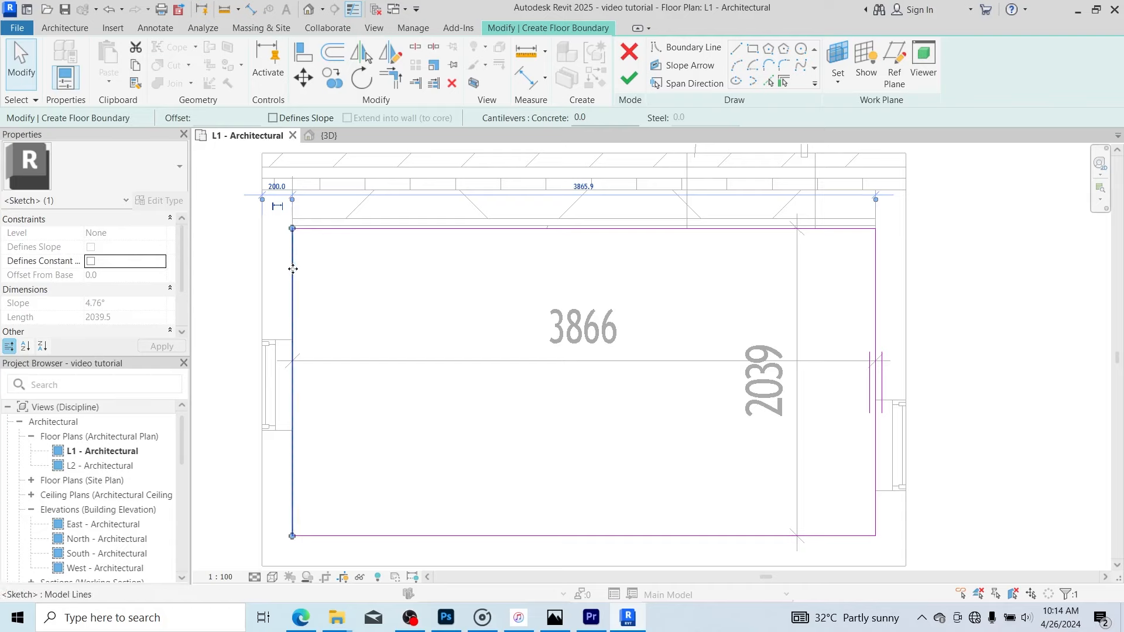
{"action": "mouse_move", "coordinate": [276, 270]}
{"action": "left_mouse_down"}
{"action": "mouse_move", "coordinate": [269, 258]}
{"action": "mouse_move", "coordinate": [277, 263]}
{"action": "left_mouse_up"}
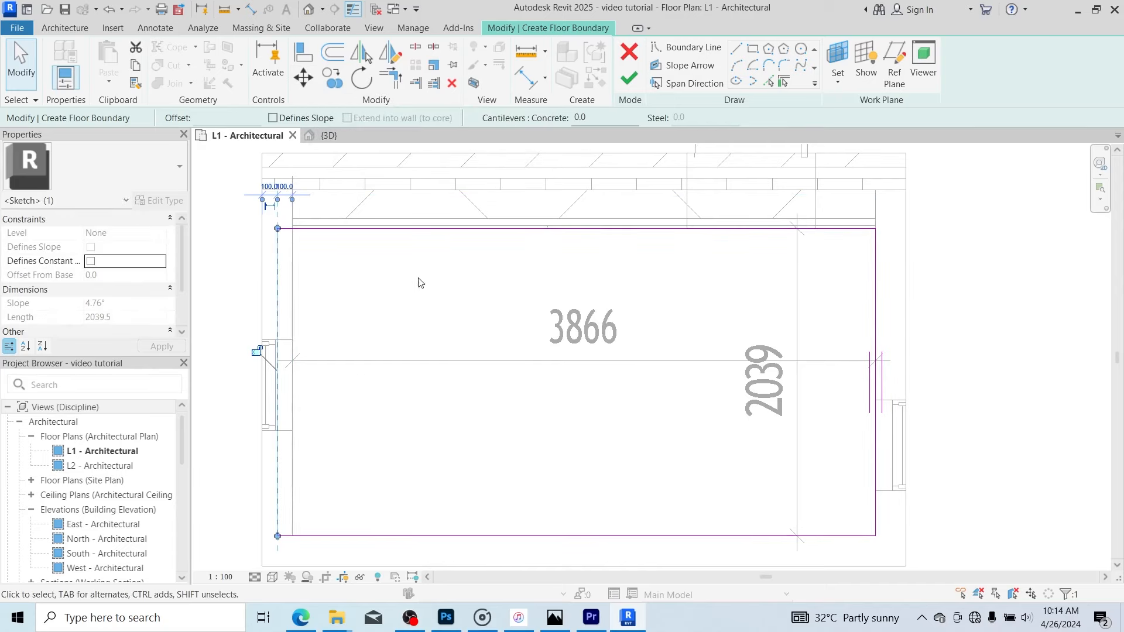
Move the floor boundary line along the brick wall 161 mm outward into that wall.
{"action": "left_click", "coordinate": [434, 230]}
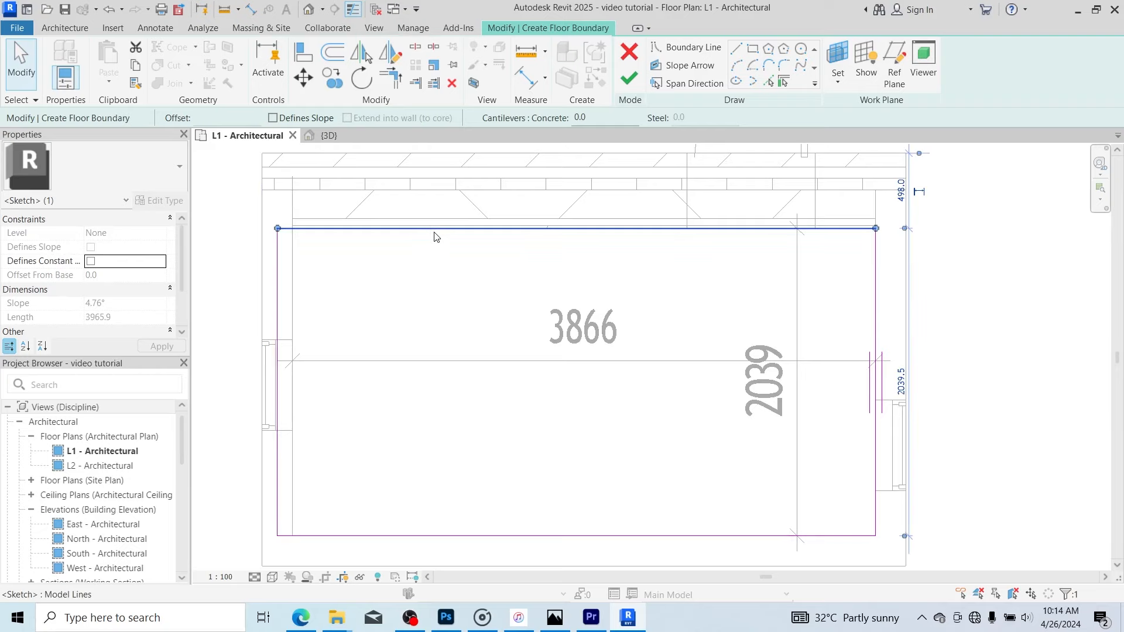
{"action": "left_click", "coordinate": [304, 77]}
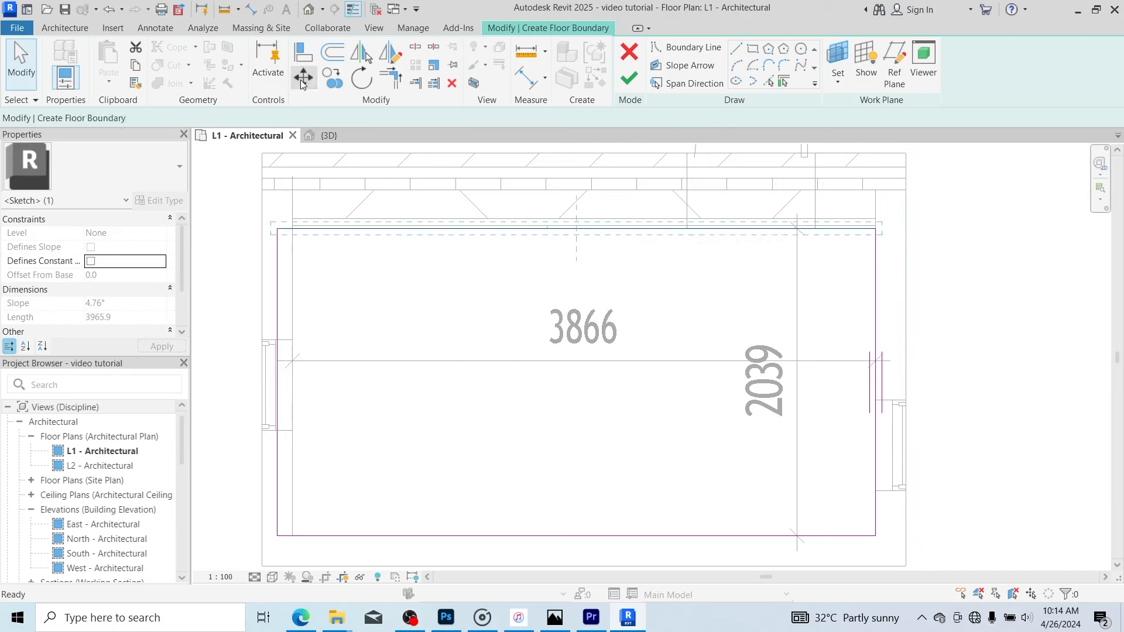
{"action": "left_click", "coordinate": [471, 230]}
{"action": "scroll", "coordinate": [931, 216], "scroll_direction": "up", "scroll_amount": 2}
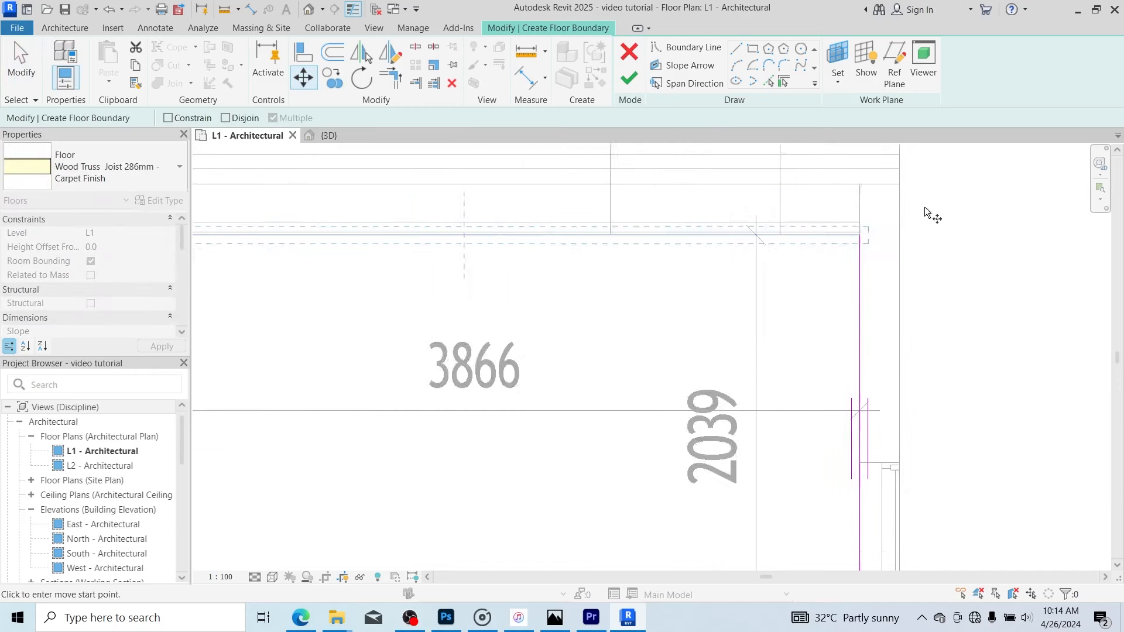
{"action": "left_click", "coordinate": [850, 240]}
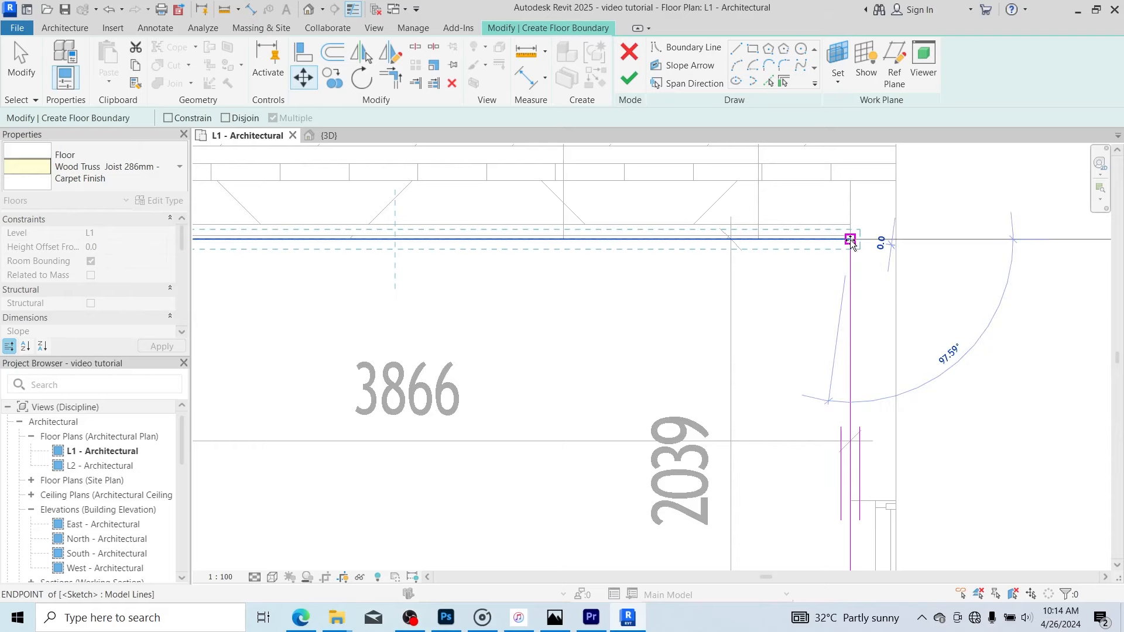
{"action": "left_click", "coordinate": [850, 203]}
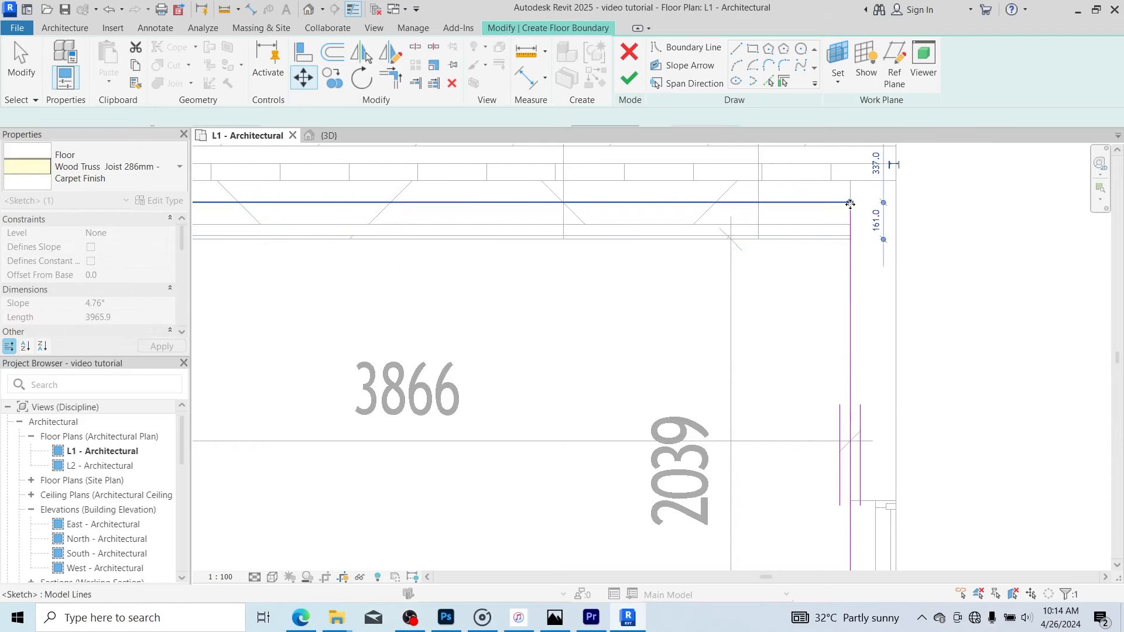
{"action": "scroll", "coordinate": [849, 245], "scroll_direction": "down", "scroll_amount": 3}
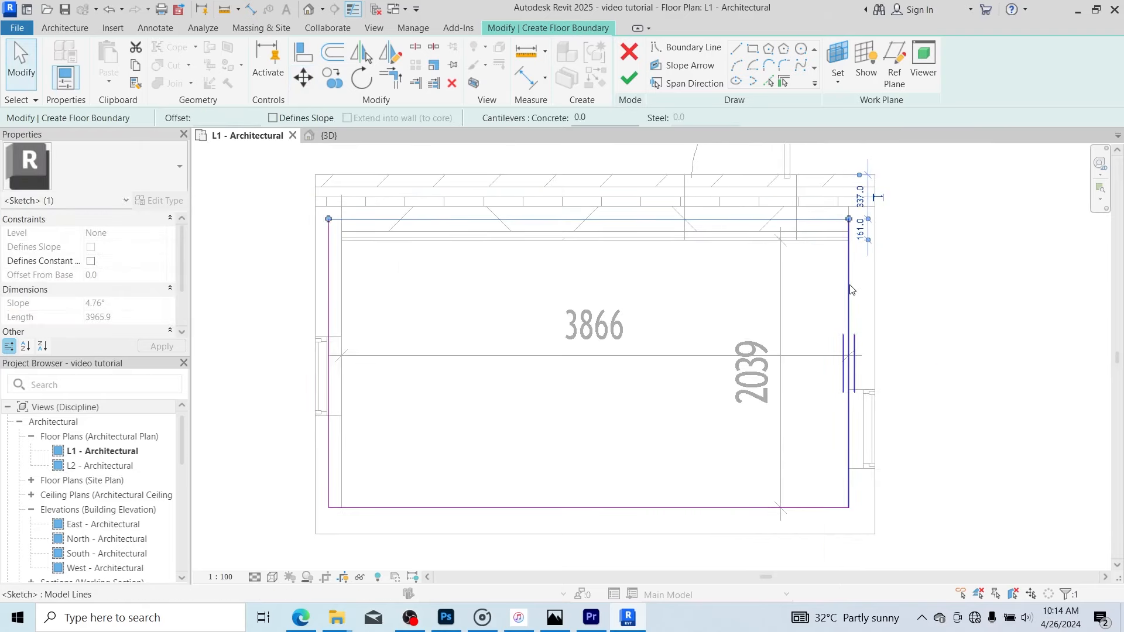
Shift the floor boundary lines at the right and lower walls 100 mm outward to the wall centres, and finish the floor.
{"action": "left_click", "coordinate": [845, 309]}
{"action": "left_click_drag", "start_coordinate": [866, 280], "coordinate": [866, 284]}
{"action": "left_click", "coordinate": [621, 508]}
{"action": "mouse_move", "coordinate": [620, 508]}
{"action": "left_mouse_down"}
{"action": "mouse_move", "coordinate": [621, 536]}
{"action": "mouse_move", "coordinate": [621, 520]}
{"action": "left_mouse_up"}
{"action": "scroll", "coordinate": [592, 420], "scroll_direction": "down", "scroll_amount": 1}
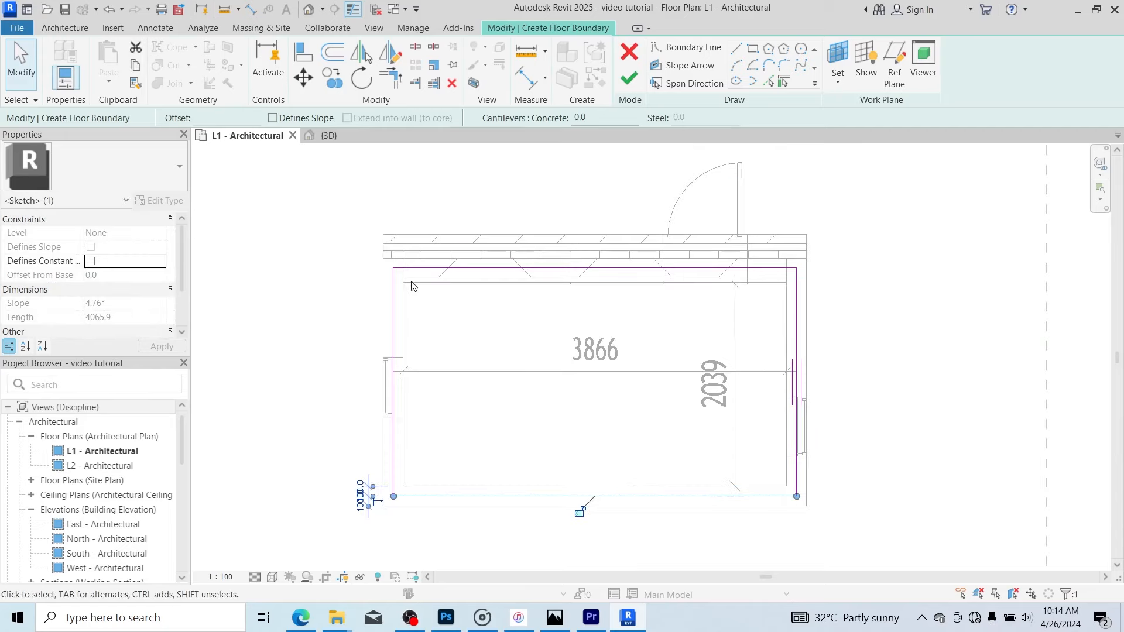
{"action": "left_click", "coordinate": [520, 419]}
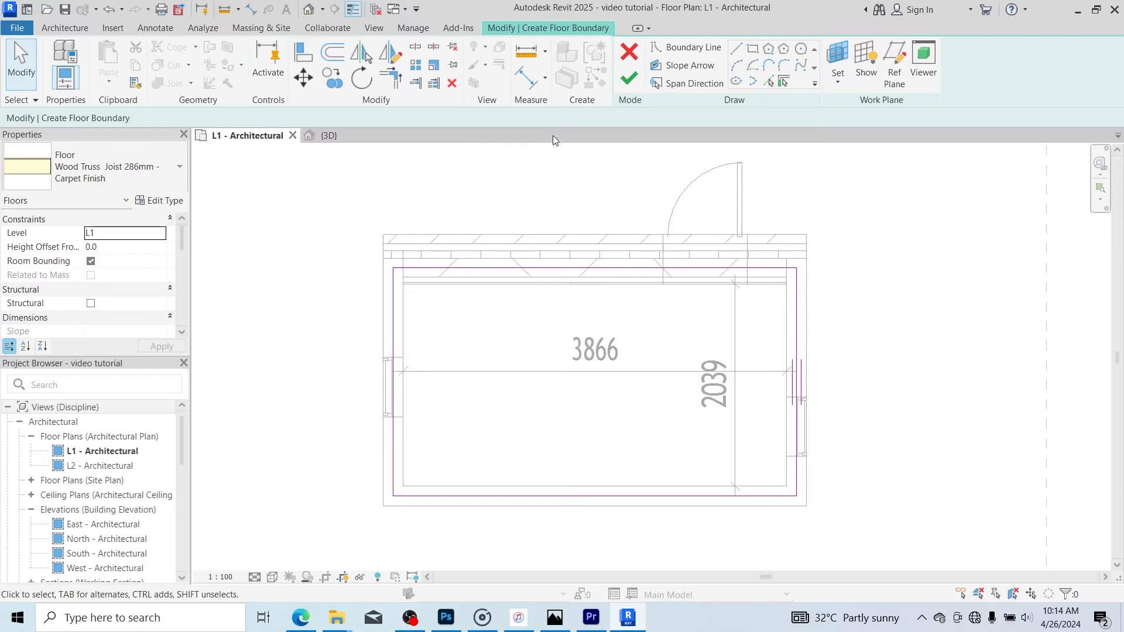
{"action": "left_click", "coordinate": [629, 78]}
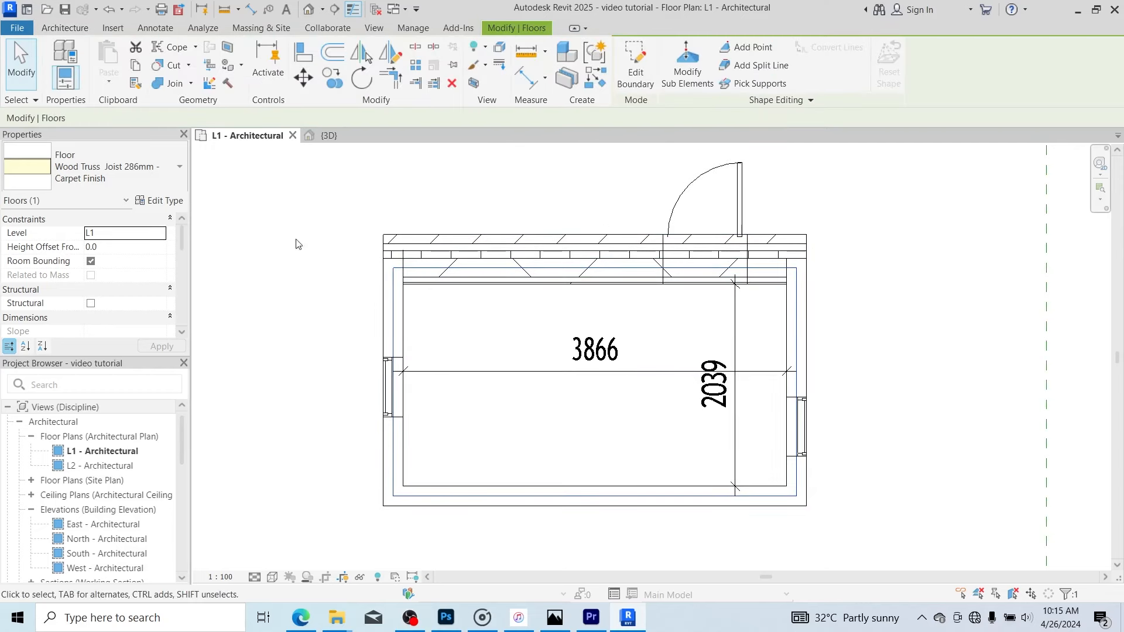
Inspect the new floor beneath the walls in the 3D view and check the default thickness of its type.
{"action": "left_click", "coordinate": [328, 135]}
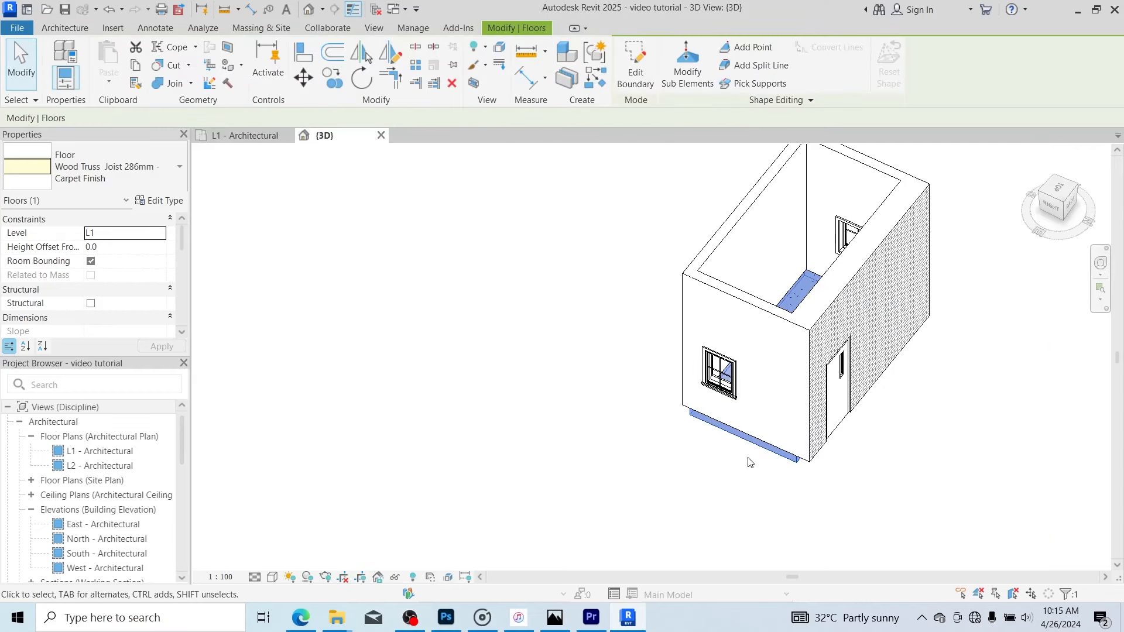
{"action": "left_click_drag", "start_coordinate": [1066, 204], "coordinate": [1058, 185]}
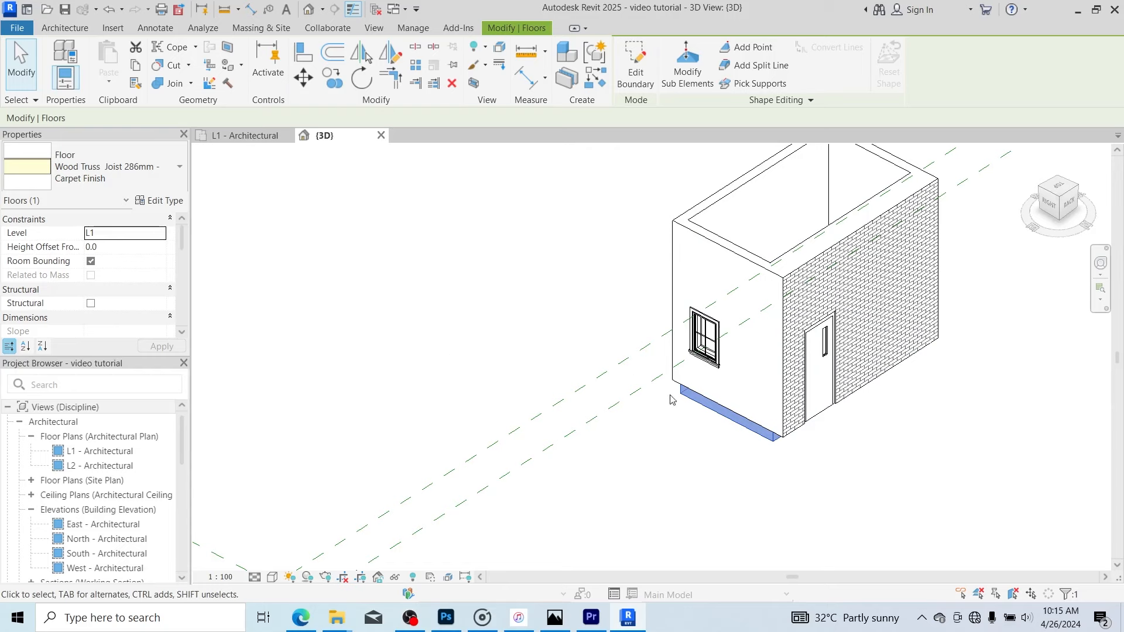
{"action": "left_click", "coordinate": [167, 202]}
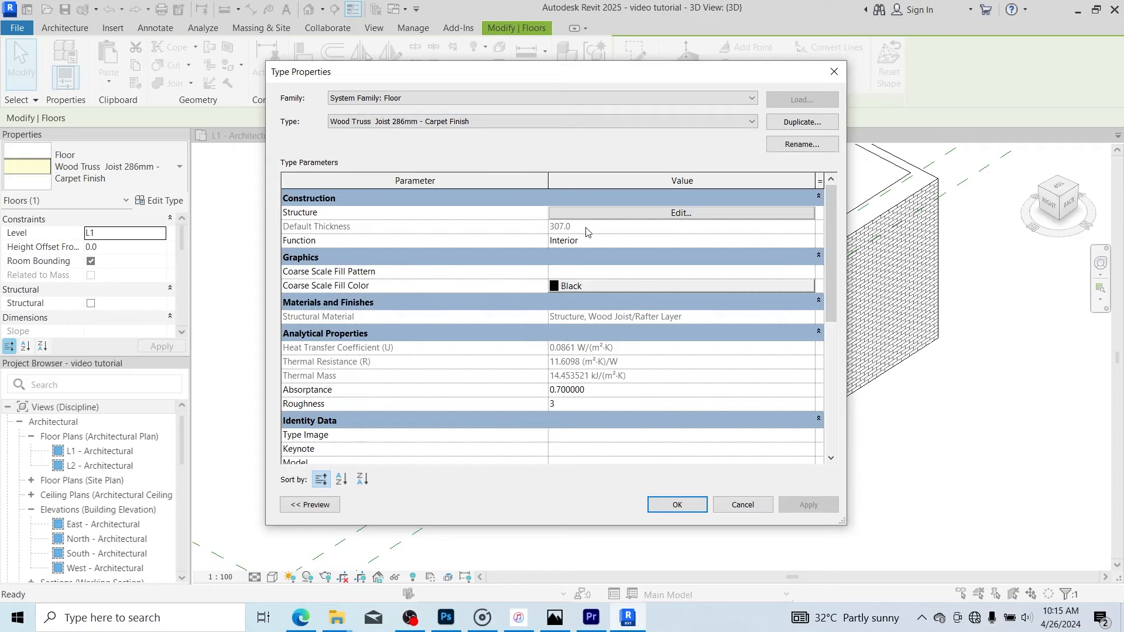
{"action": "left_click", "coordinate": [675, 506]}
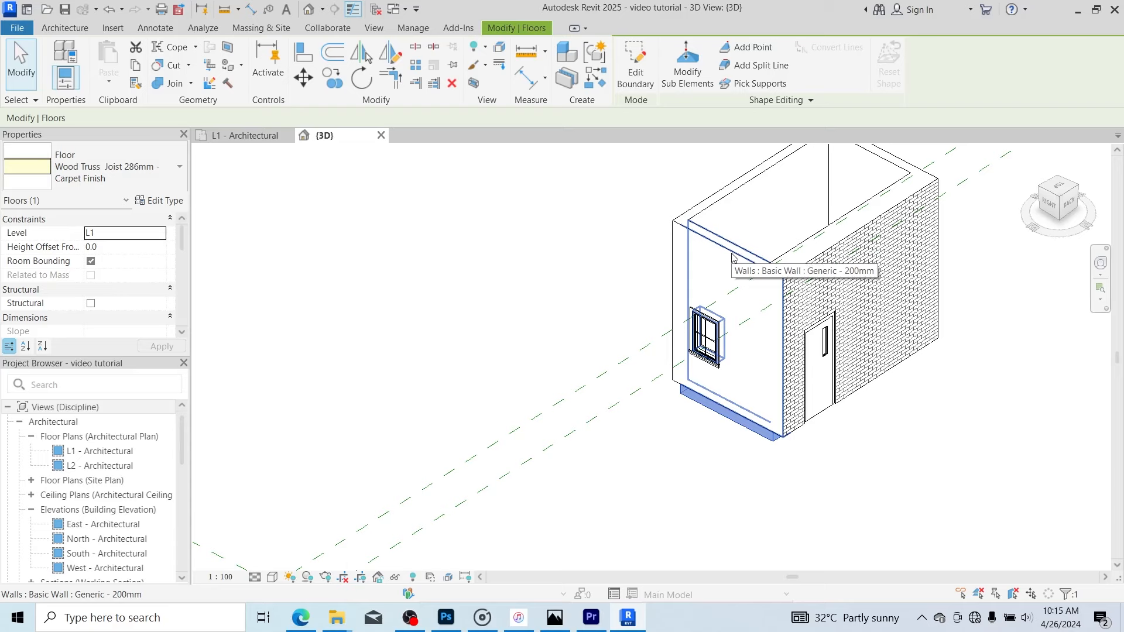
Select the whole chain of four walls and set their base offset to -307 mm so they cover the floor's edge.
{"action": "key", "text": "Tab"}
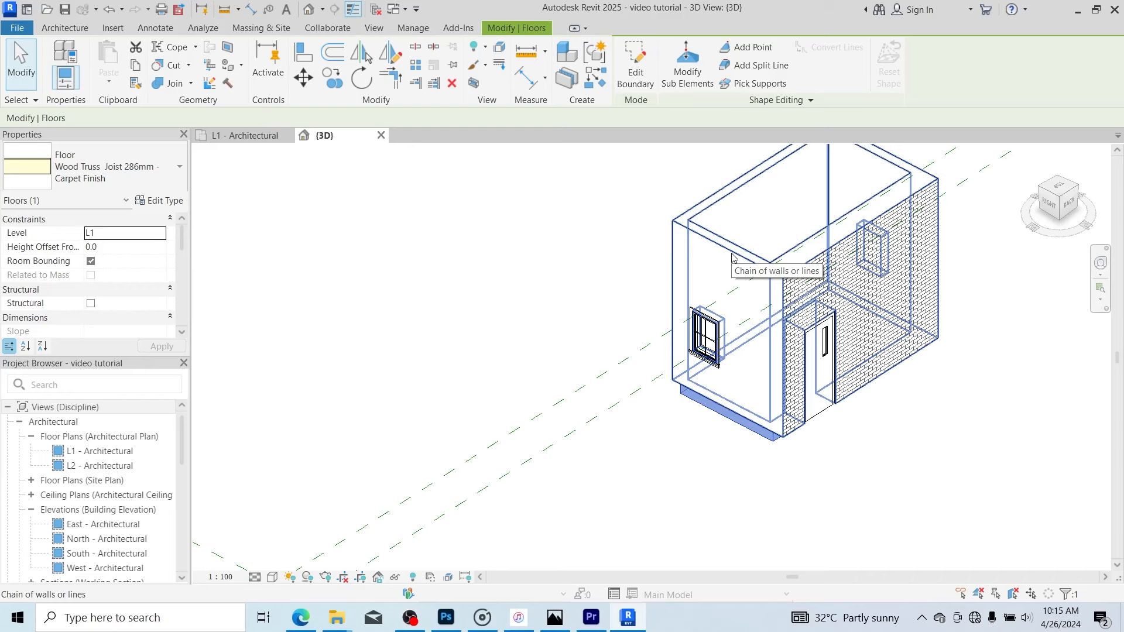
{"action": "left_click", "coordinate": [732, 258]}
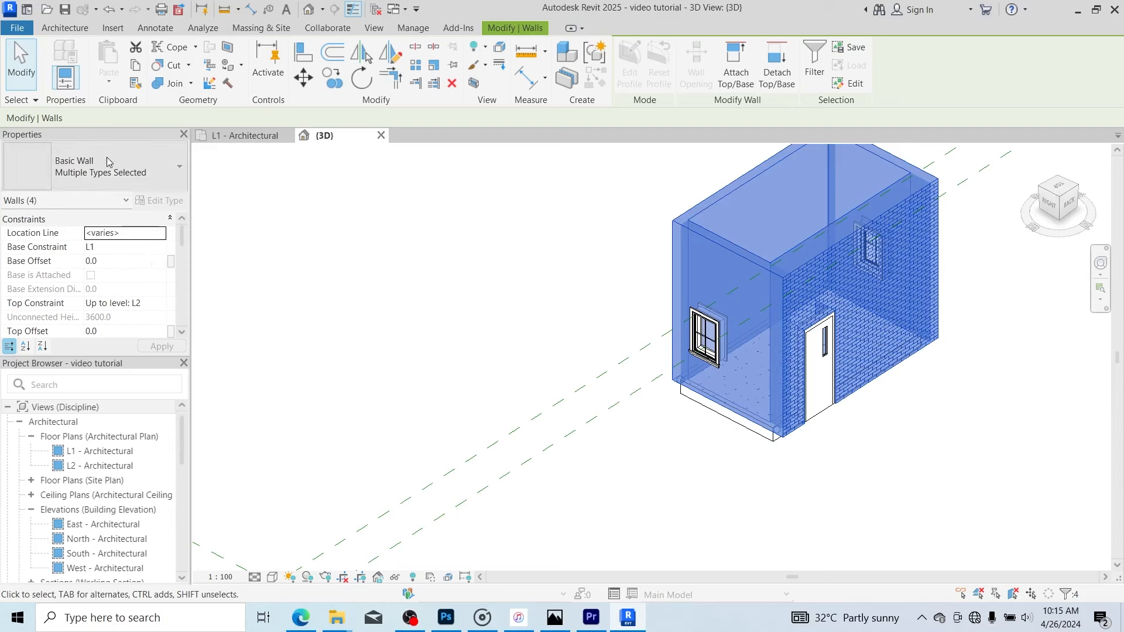
{"action": "left_click", "coordinate": [105, 262]}
{"action": "type", "text": "307"}
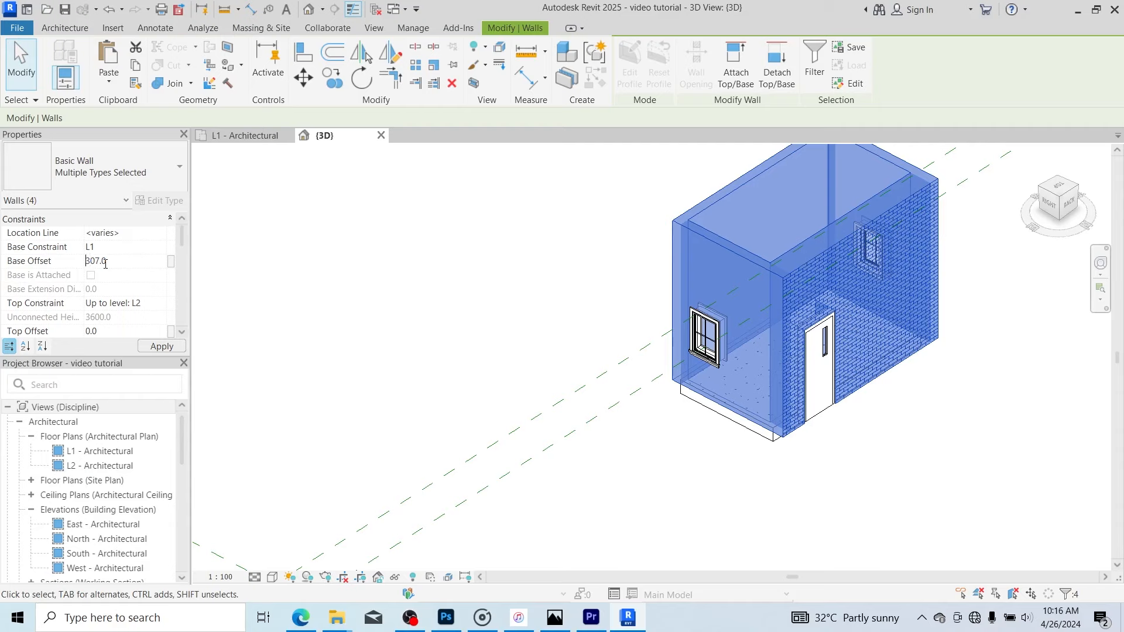
{"action": "type", "text": "-"}
{"action": "key", "text": "Return"}
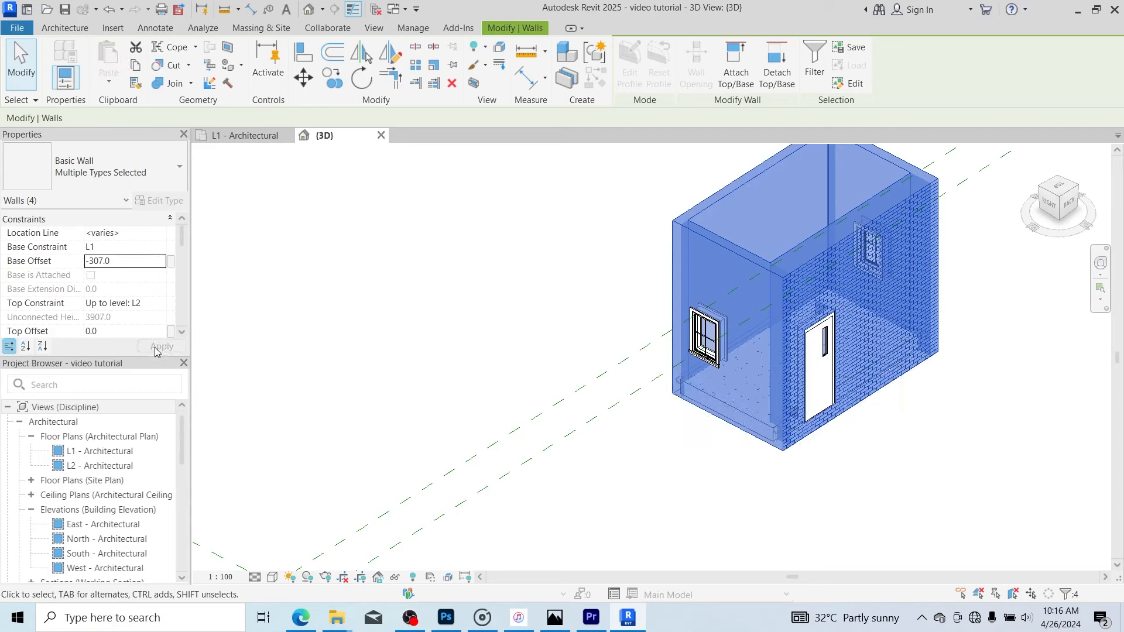
{"action": "left_click", "coordinate": [553, 345]}
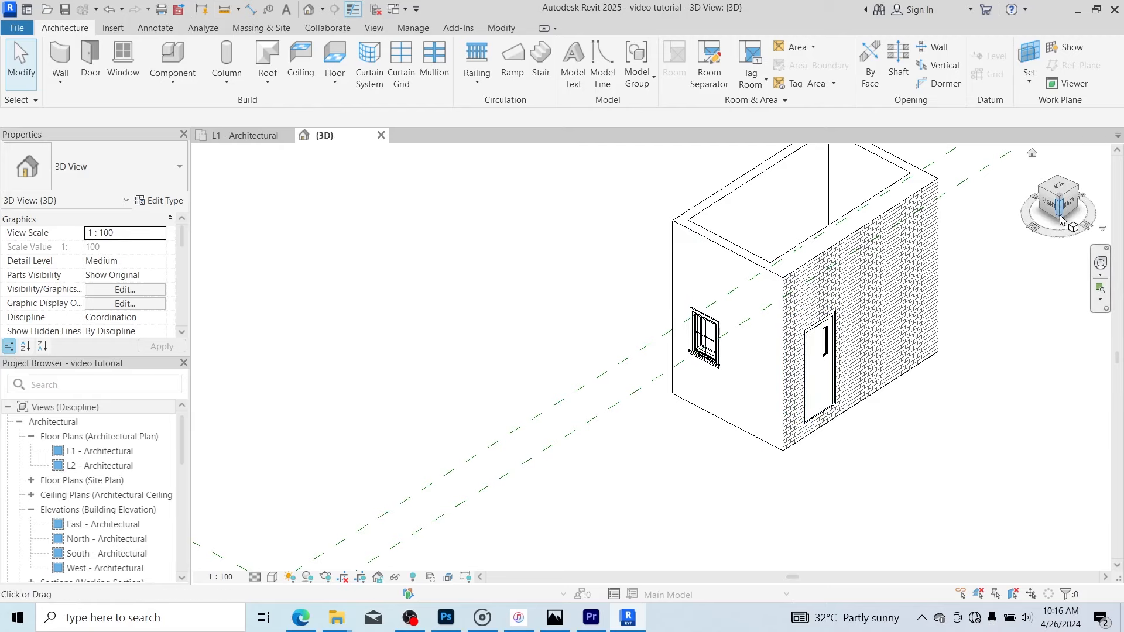
{"action": "mouse_move", "coordinate": [1060, 218]}
{"action": "left_mouse_down"}
{"action": "mouse_move", "coordinate": [1012, 201]}
{"action": "mouse_move", "coordinate": [1006, 175]}
{"action": "mouse_move", "coordinate": [1018, 224]}
{"action": "mouse_move", "coordinate": [1060, 214]}
{"action": "left_mouse_up"}
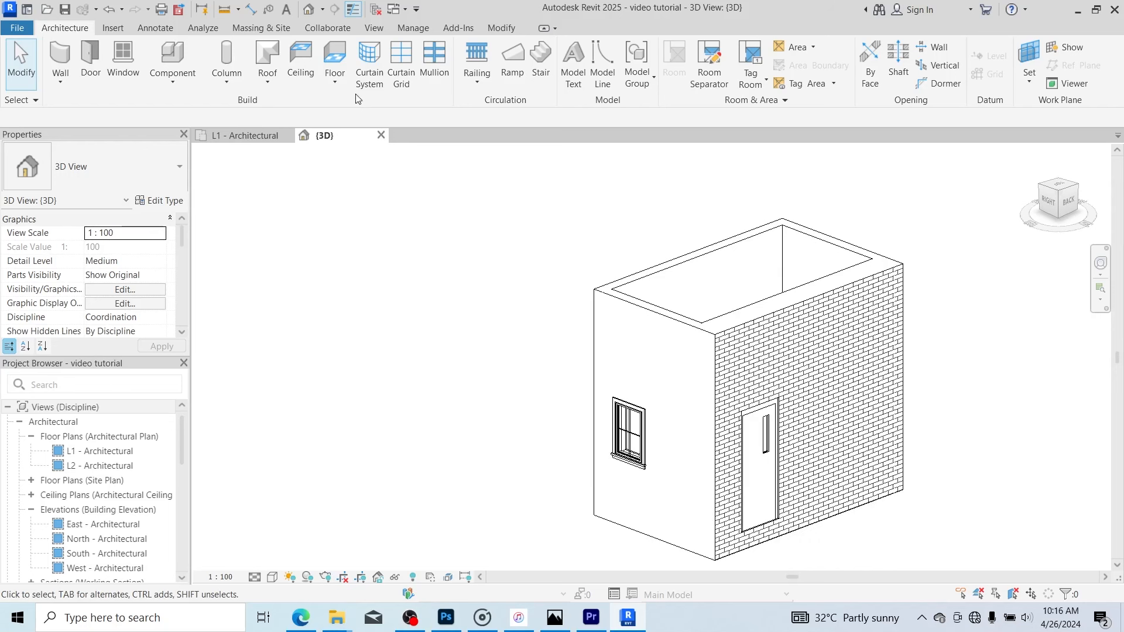
Start a Generic - 225mm footprint roof on level L2 and draw its rectangular boundary between opposite outer wall corners.
{"action": "left_click", "coordinate": [265, 55]}
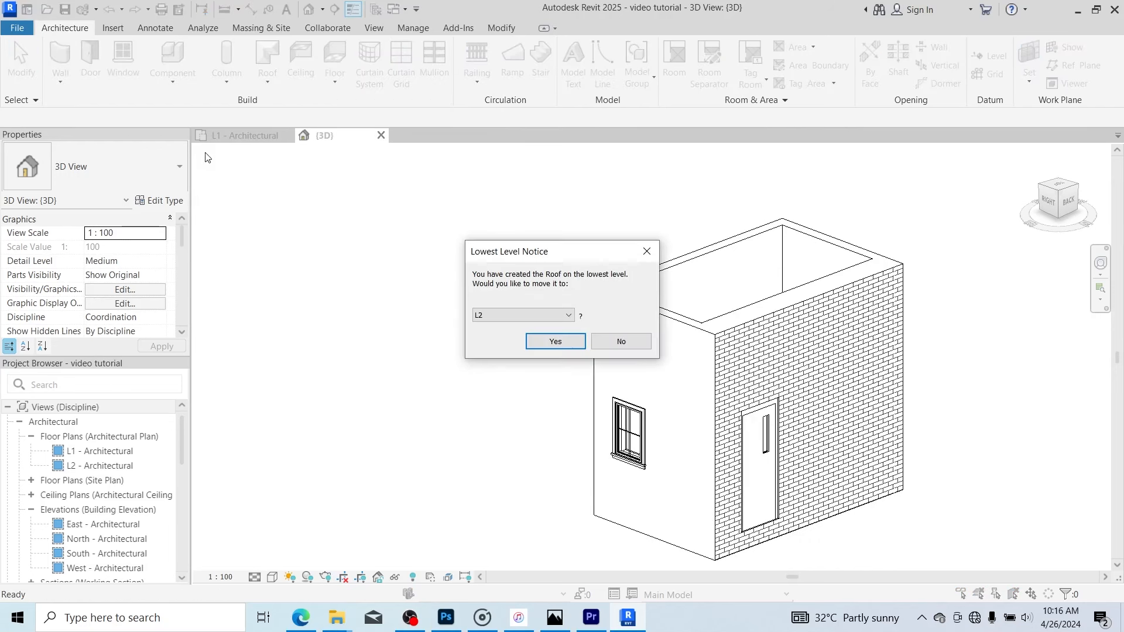
{"action": "left_click", "coordinate": [545, 342]}
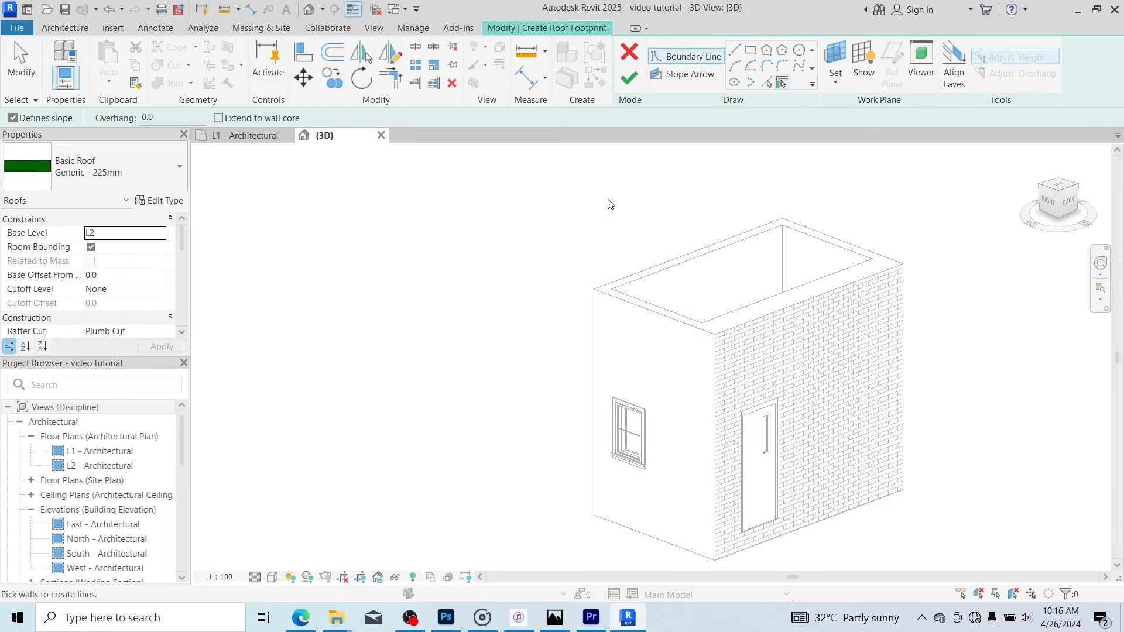
{"action": "left_click", "coordinate": [1074, 205]}
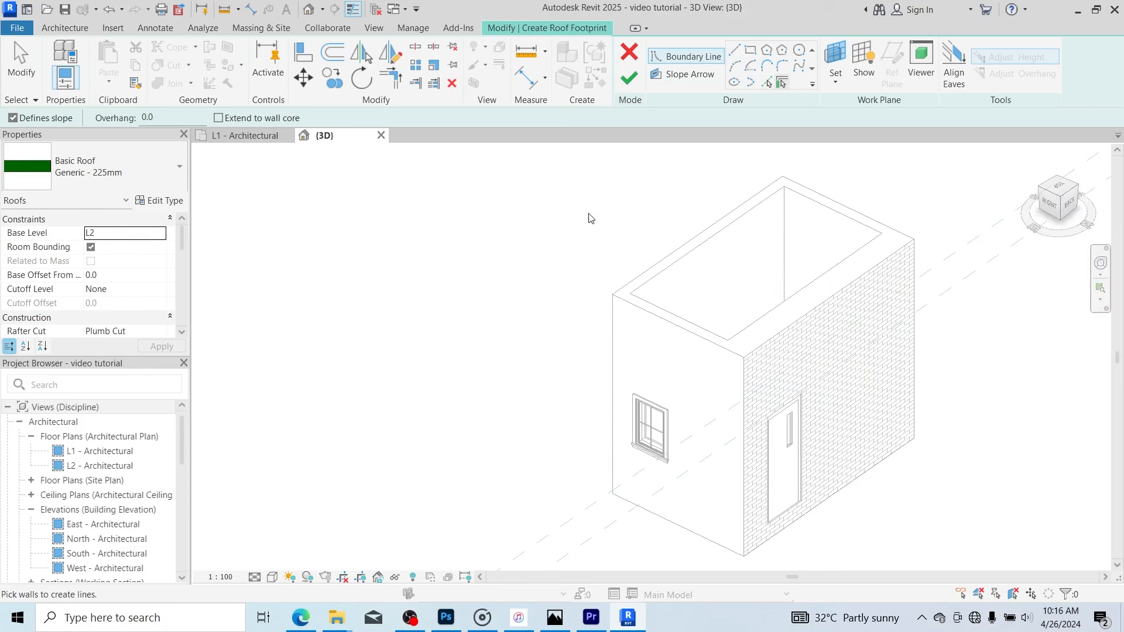
{"action": "left_click", "coordinate": [753, 52]}
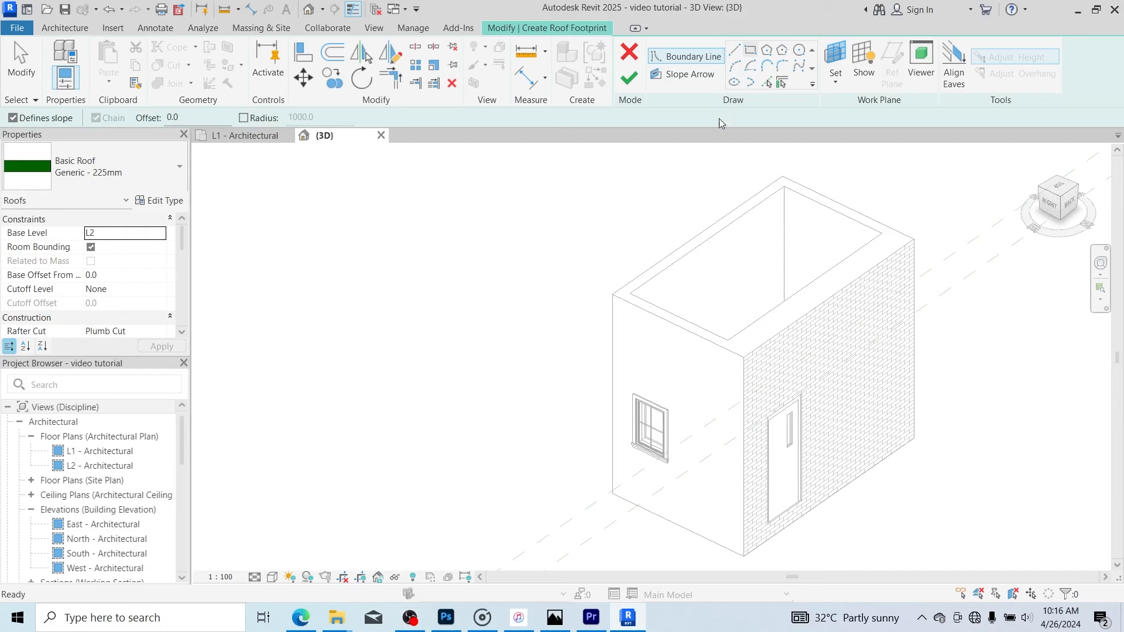
{"action": "left_click", "coordinate": [782, 176]}
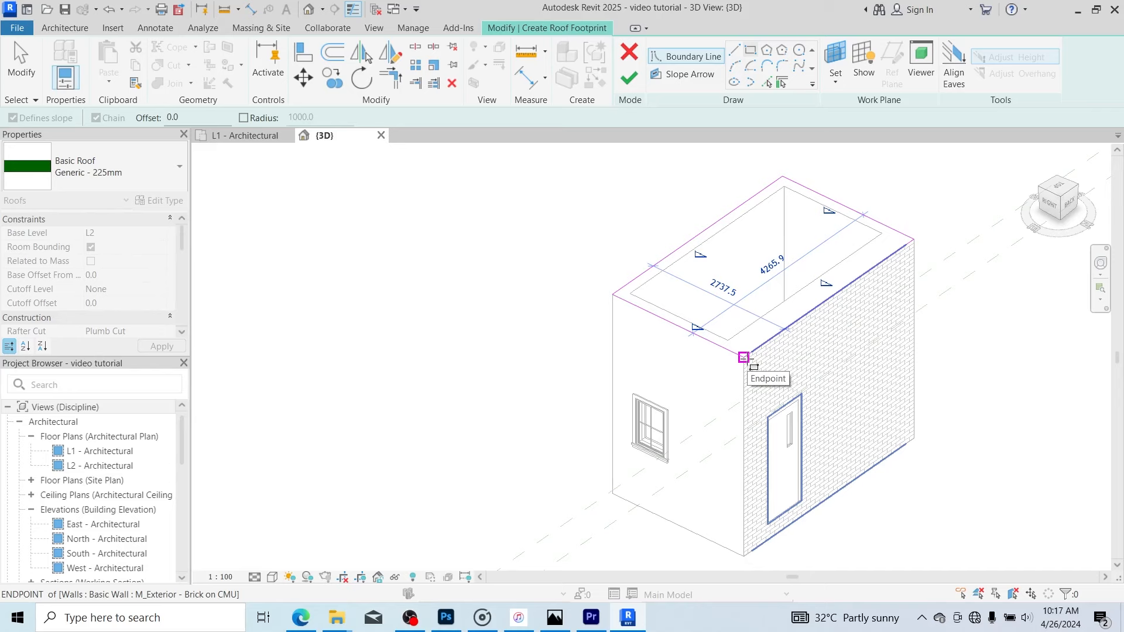
{"action": "left_click", "coordinate": [743, 357]}
{"action": "left_click", "coordinate": [18, 61]}
Turn off slope definition for the two short roof edges and finish the footprint as a gable roof.
{"action": "left_click", "coordinate": [695, 241]}
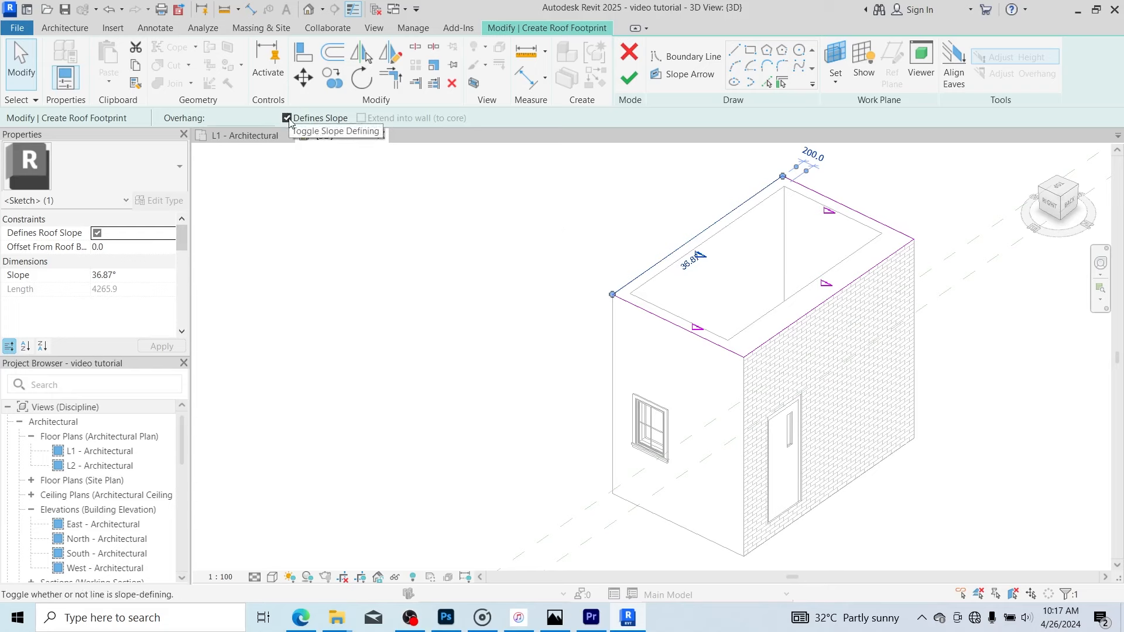
{"action": "left_click", "coordinate": [670, 326]}
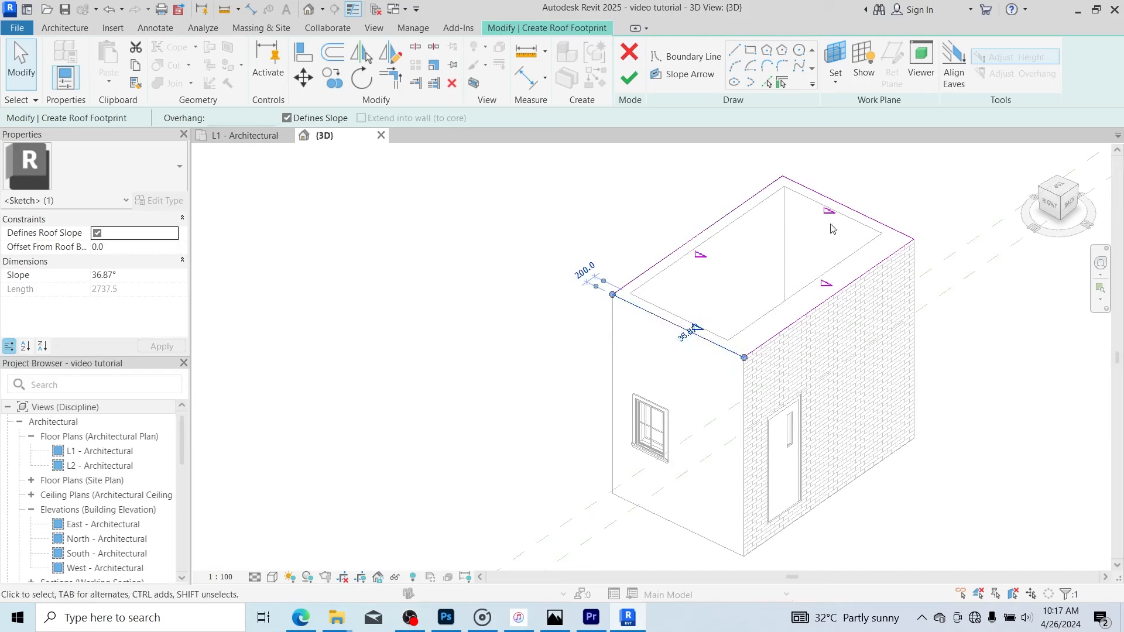
{"action": "left_click", "coordinate": [287, 118]}
{"action": "left_click", "coordinate": [827, 200]}
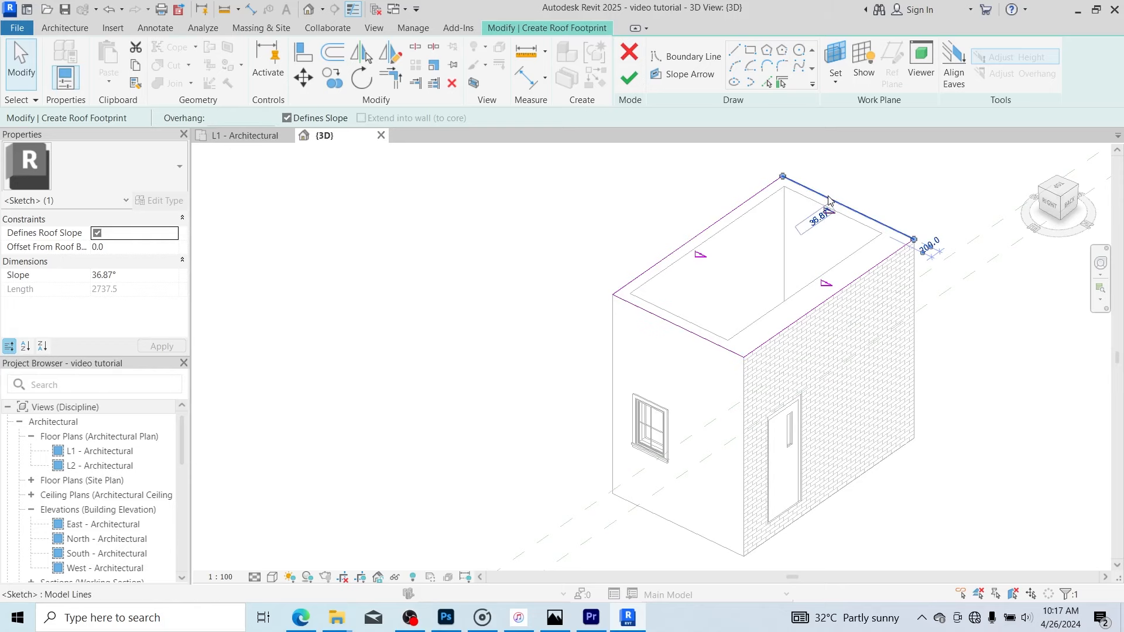
{"action": "left_click", "coordinate": [287, 117]}
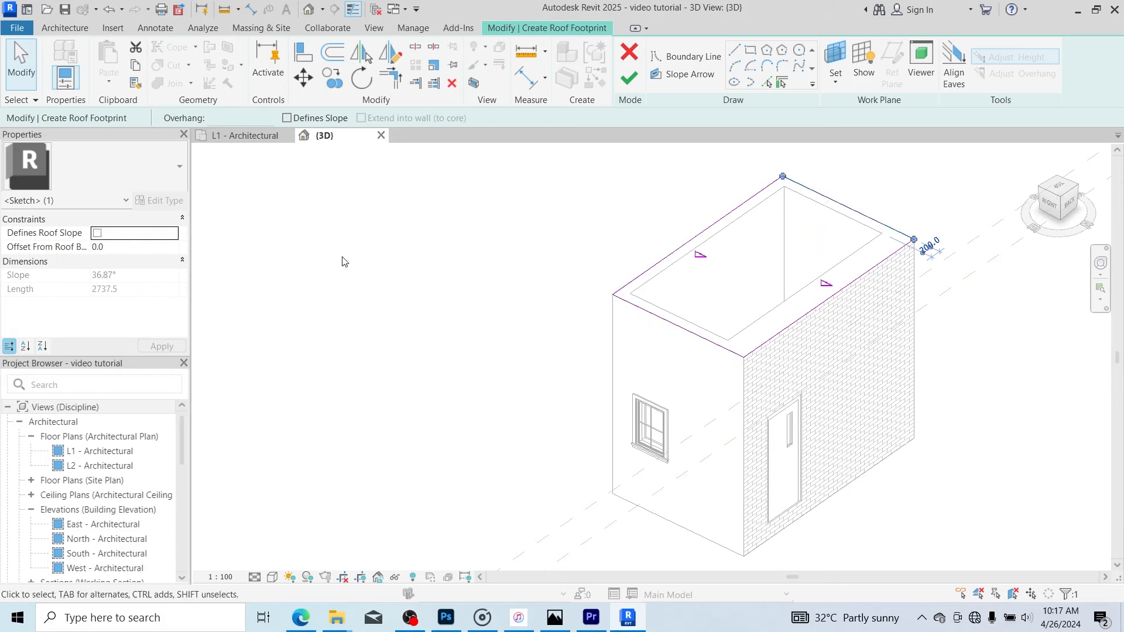
{"action": "left_click", "coordinate": [697, 275]}
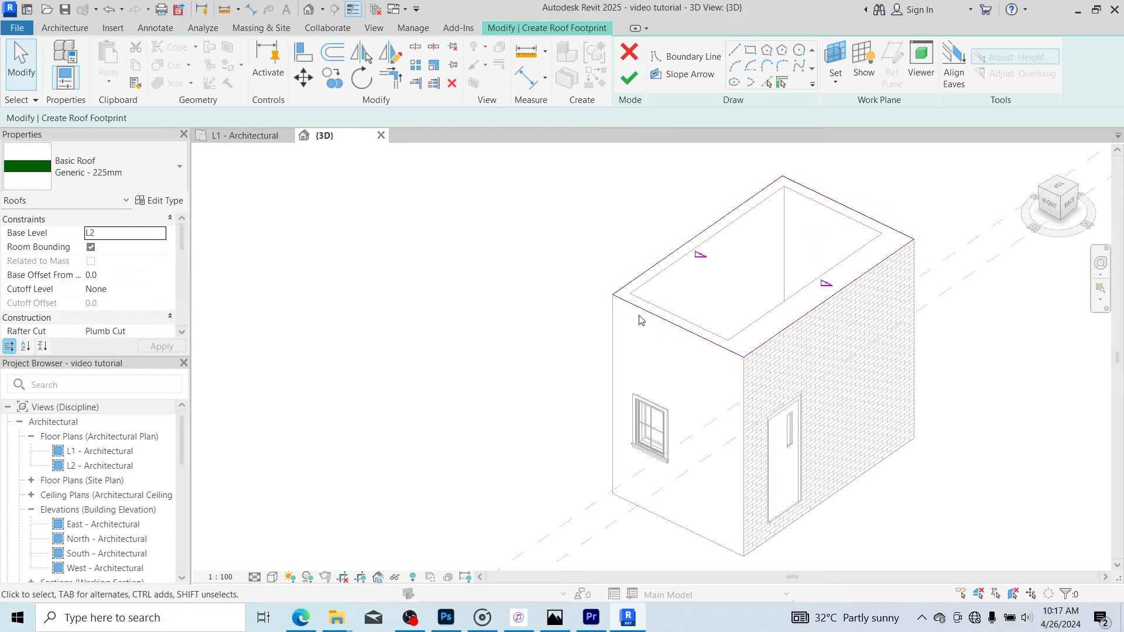
{"action": "left_click", "coordinate": [629, 80]}
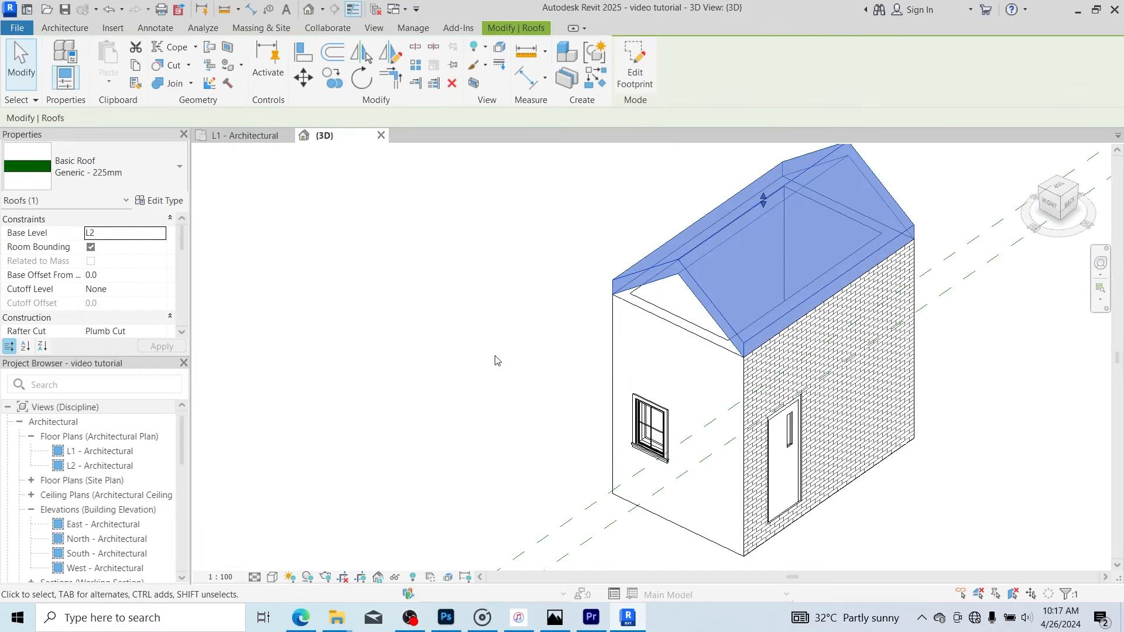
Reopen the gable roof's footprint for editing and delete both long boundary lines and the far short one.
{"action": "left_click", "coordinate": [1049, 203]}
{"action": "mouse_move", "coordinate": [1097, 171]}
{"action": "left_mouse_down"}
{"action": "mouse_move", "coordinate": [200, 182]}
{"action": "mouse_move", "coordinate": [201, 205]}
{"action": "mouse_move", "coordinate": [1063, 212]}
{"action": "left_mouse_up"}
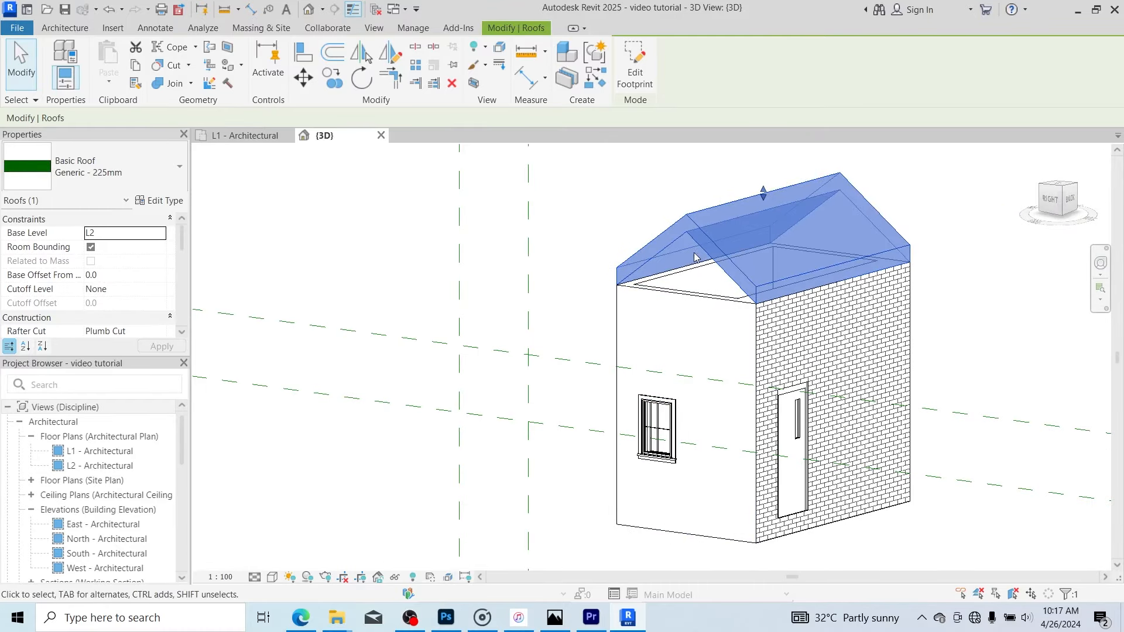
{"action": "left_click_drag", "start_coordinate": [1066, 199], "coordinate": [1070, 206]}
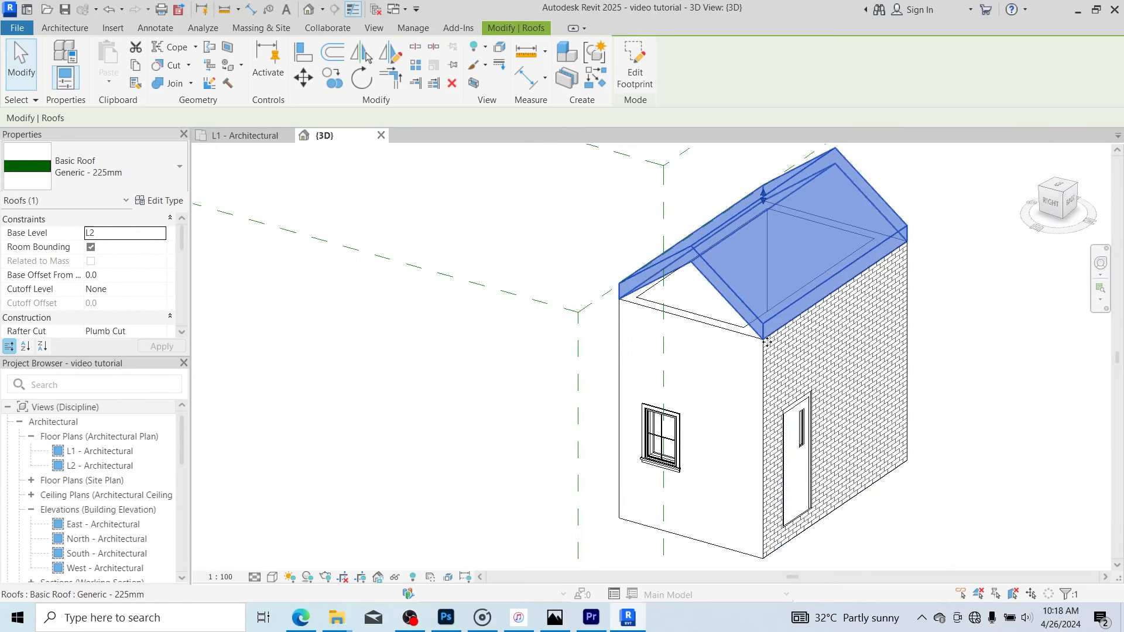
{"action": "left_click", "coordinate": [631, 64]}
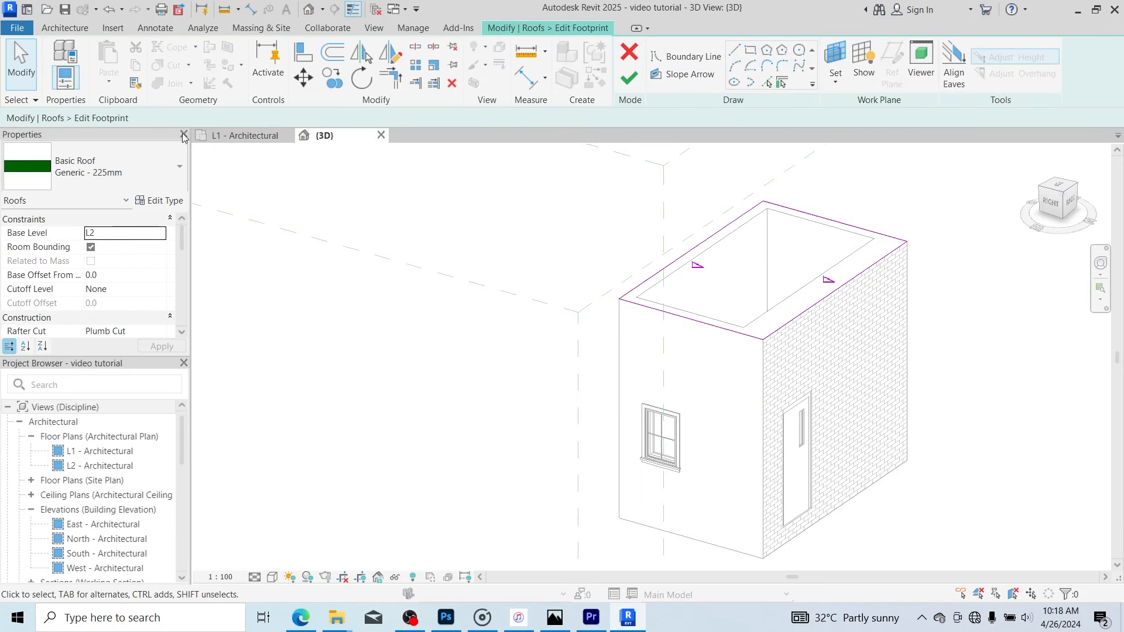
{"action": "left_click", "coordinate": [713, 236]}
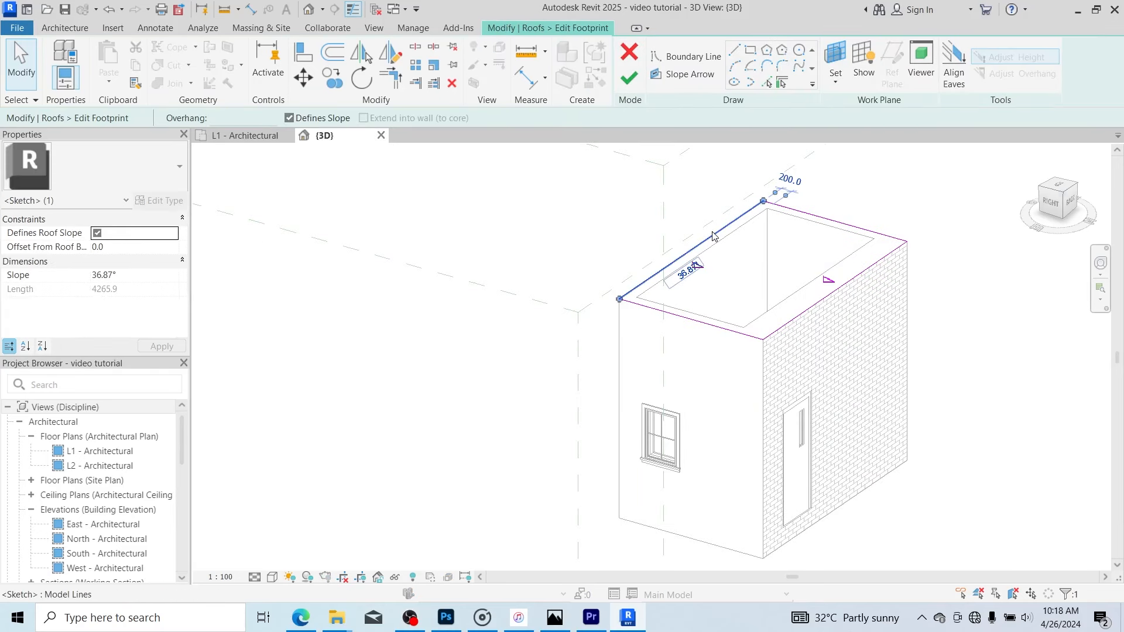
{"action": "key", "text": "Delete"}
{"action": "left_click", "coordinate": [819, 217]}
{"action": "key", "text": "Delete"}
{"action": "left_click", "coordinate": [808, 309]}
{"action": "key", "text": "Delete"}
{"action": "left_click", "coordinate": [690, 319]}
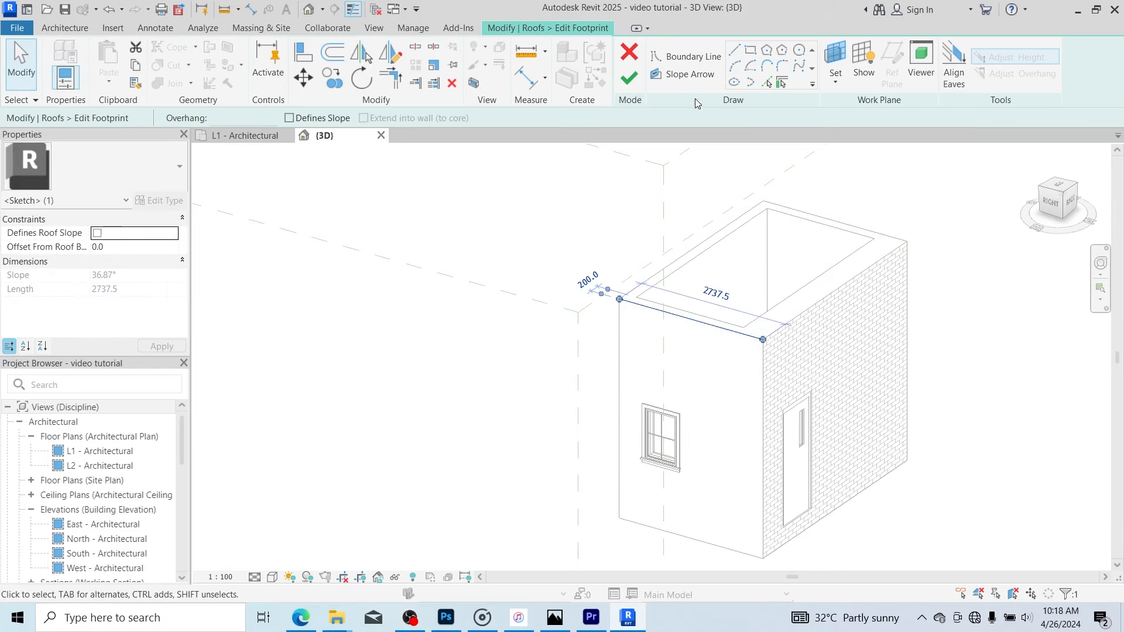
Draw both long roof edges along the side walls with a 600 mm offset outward from the wall faces.
{"action": "left_click", "coordinate": [734, 49]}
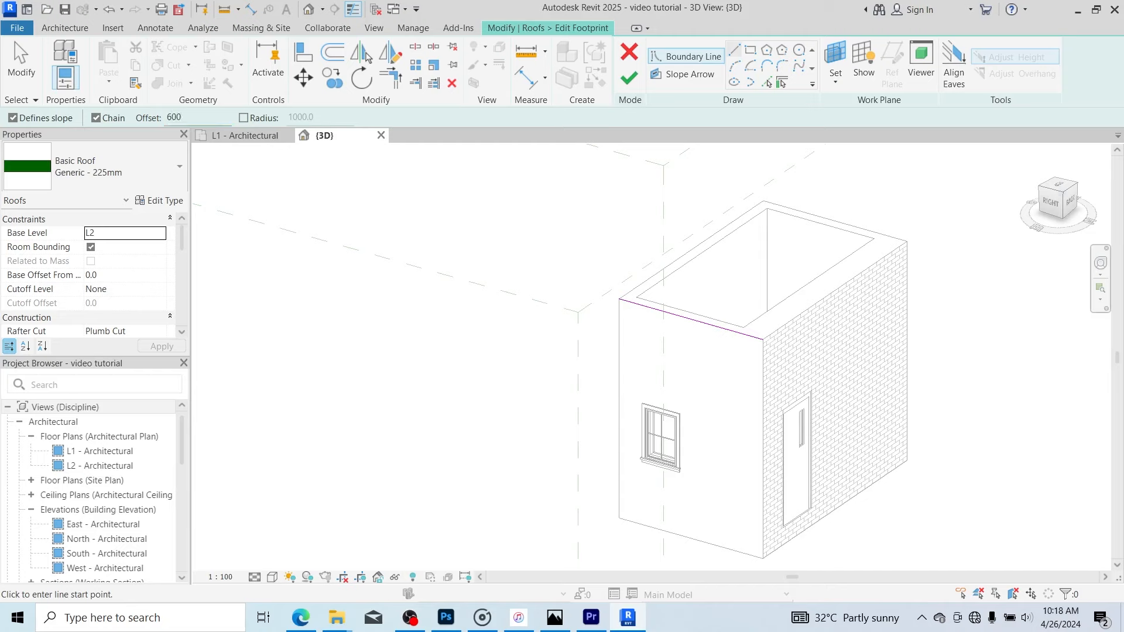
{"action": "left_click", "coordinate": [764, 202]}
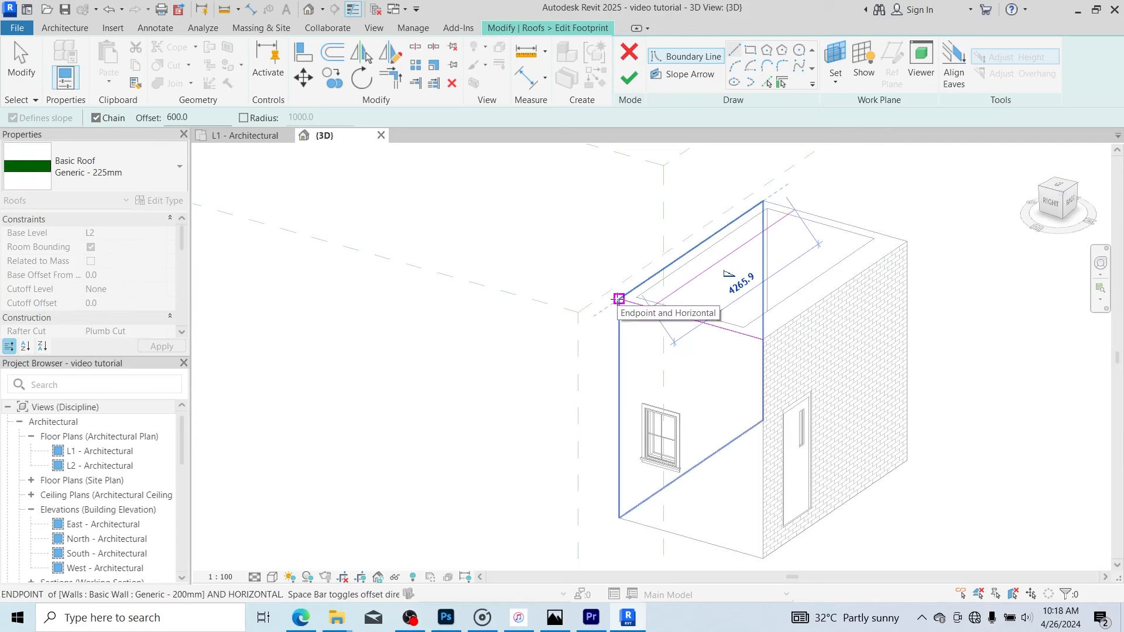
{"action": "key", "text": "space"}
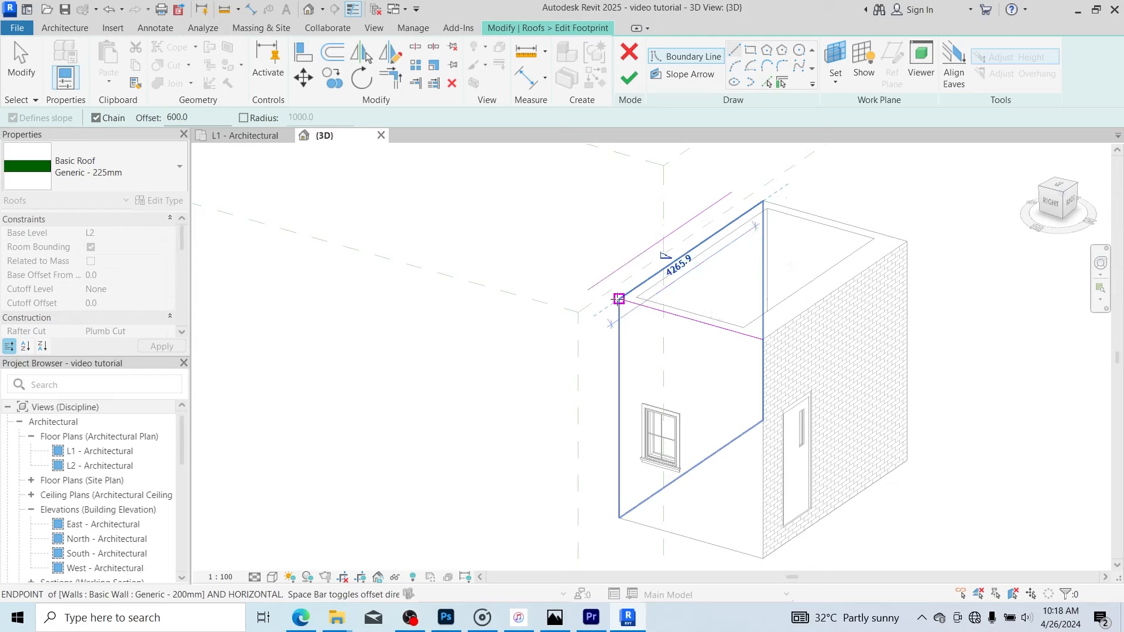
{"action": "left_click", "coordinate": [619, 299]}
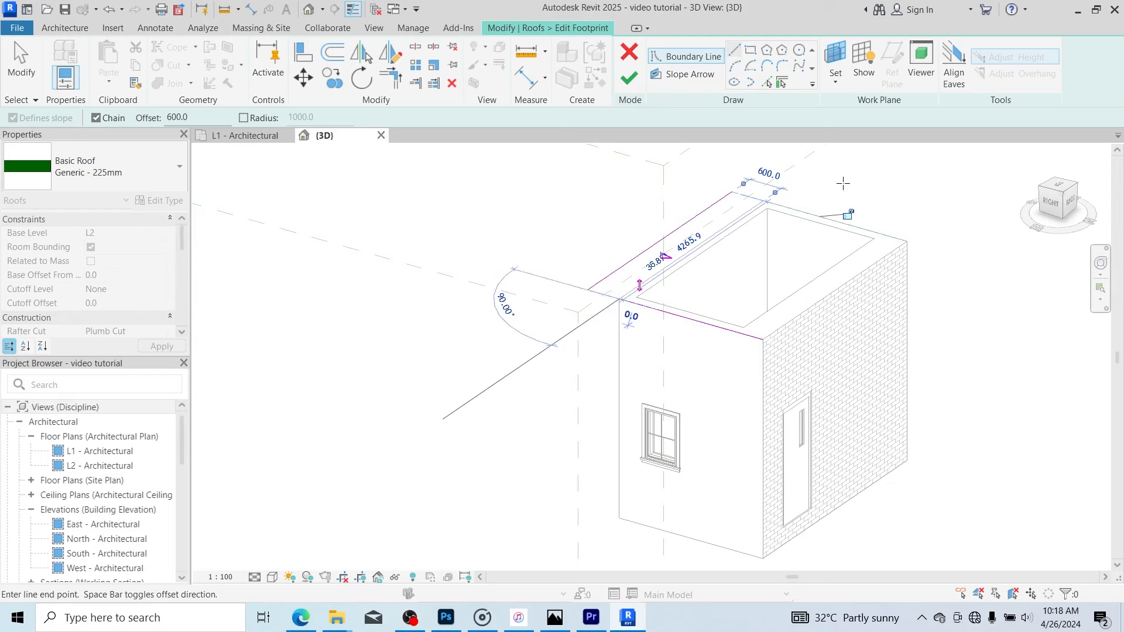
{"action": "key", "text": "Escape"}
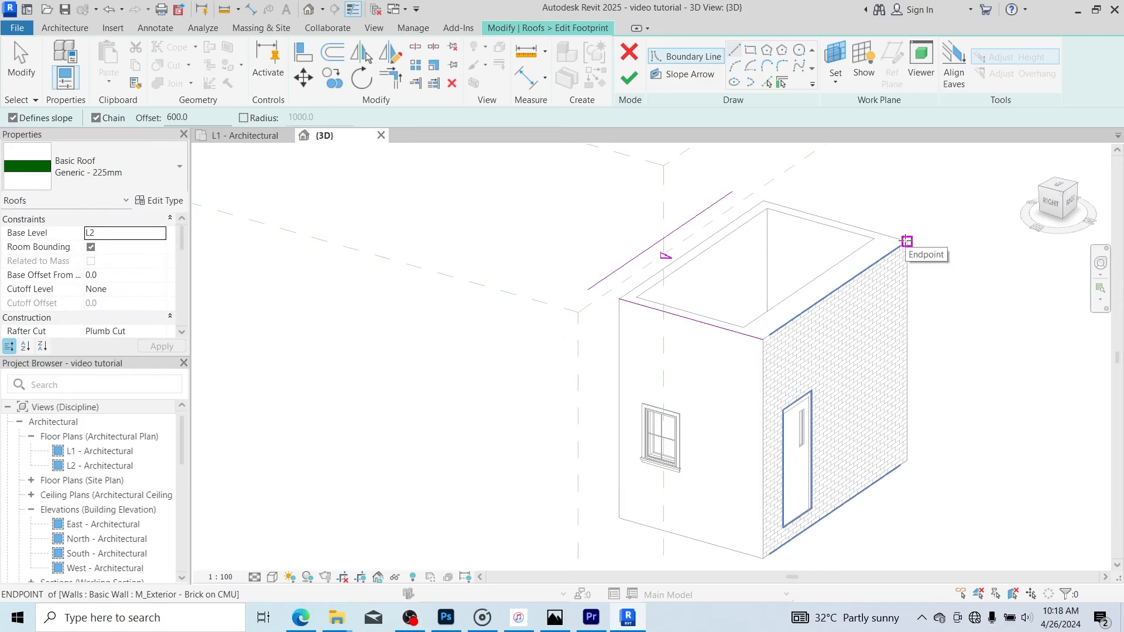
{"action": "left_click", "coordinate": [906, 241]}
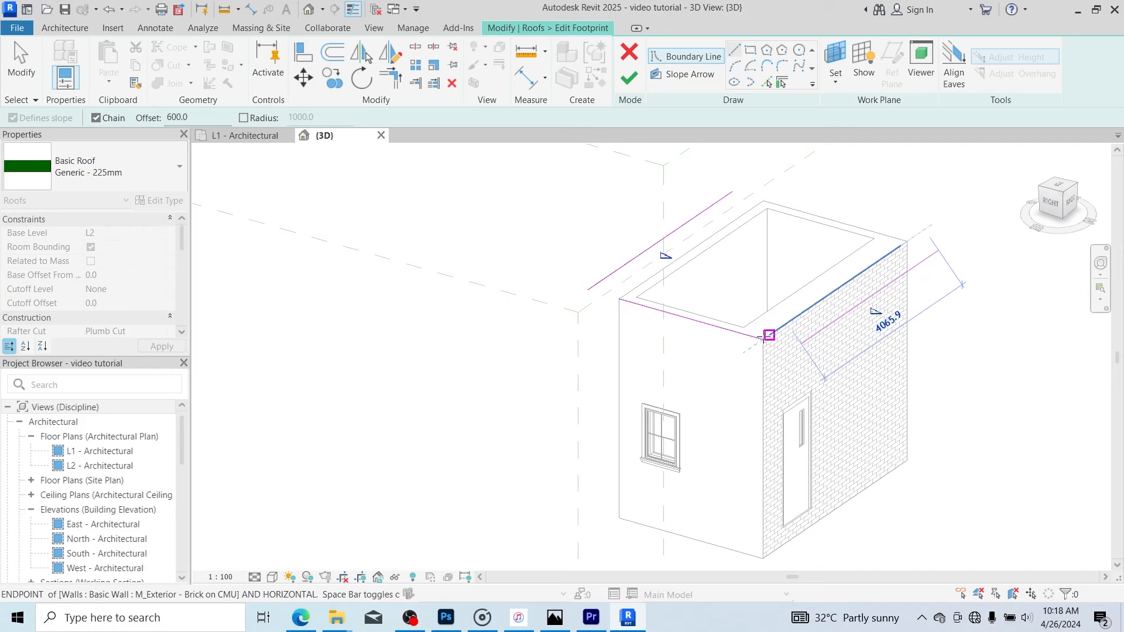
{"action": "key", "text": "Escape"}
{"action": "key", "text": "Escape"}
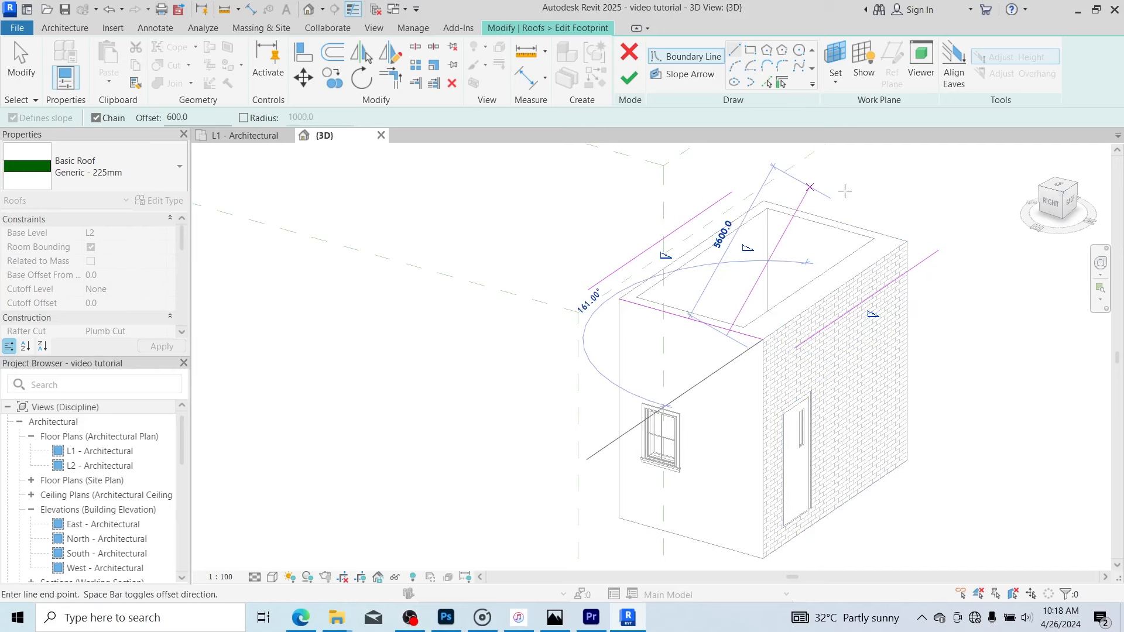
Delete the old short edge above the window wall and draw a new one offset 300 mm outward from that wall.
{"action": "left_click", "coordinate": [700, 325]}
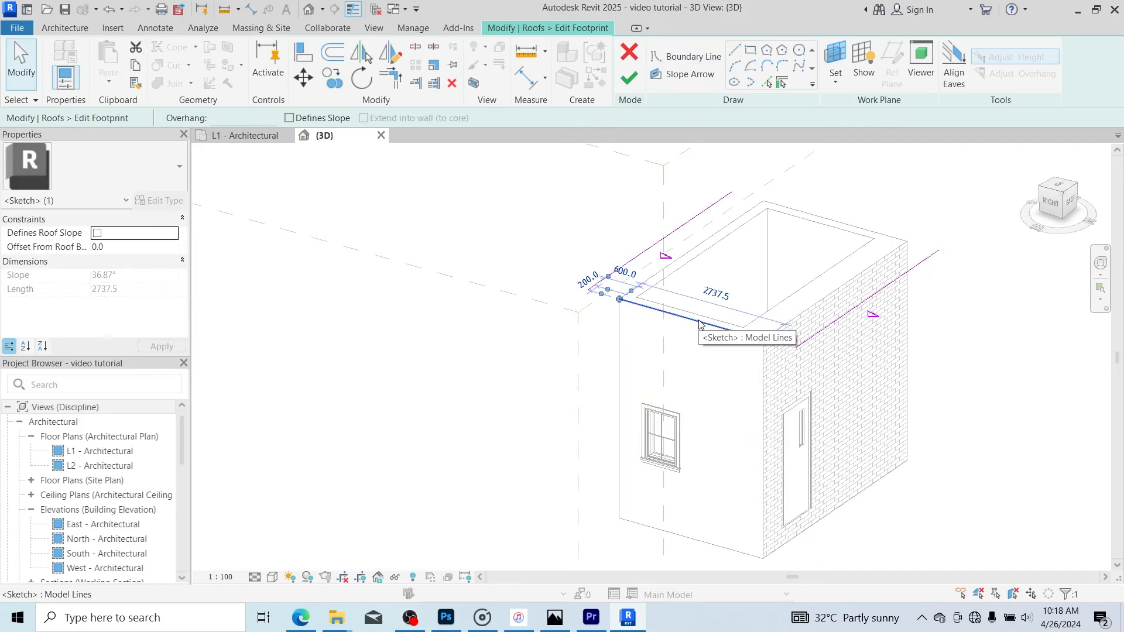
{"action": "left_click", "coordinate": [728, 295]}
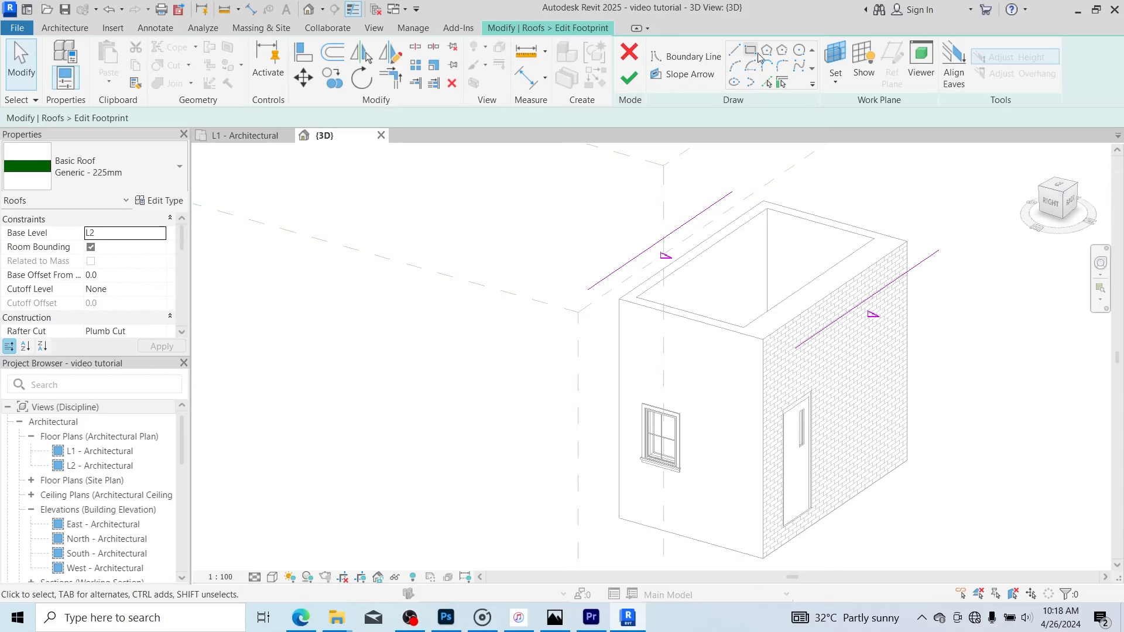
{"action": "left_click", "coordinate": [734, 50]}
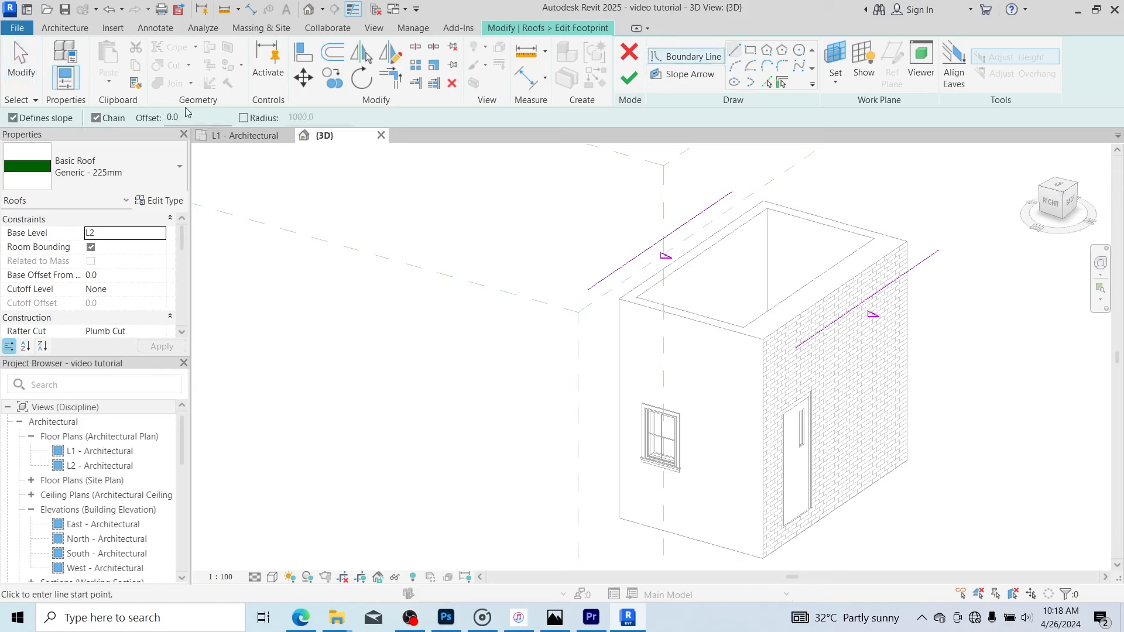
{"action": "left_click", "coordinate": [166, 119]}
{"action": "type", "text": "300"}
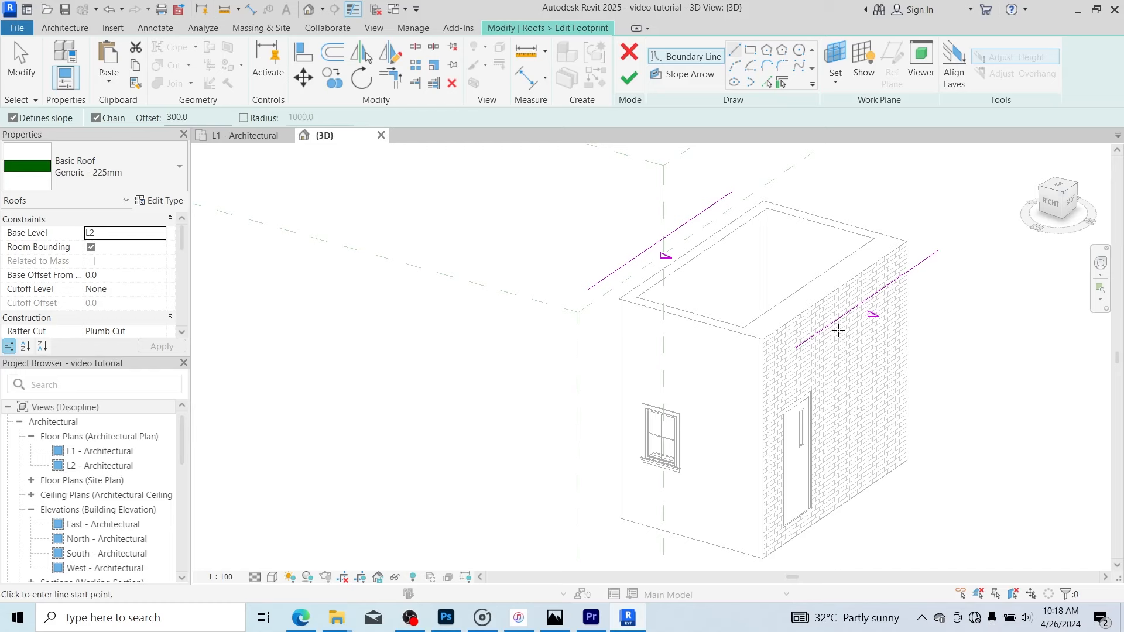
{"action": "left_click", "coordinate": [760, 339]}
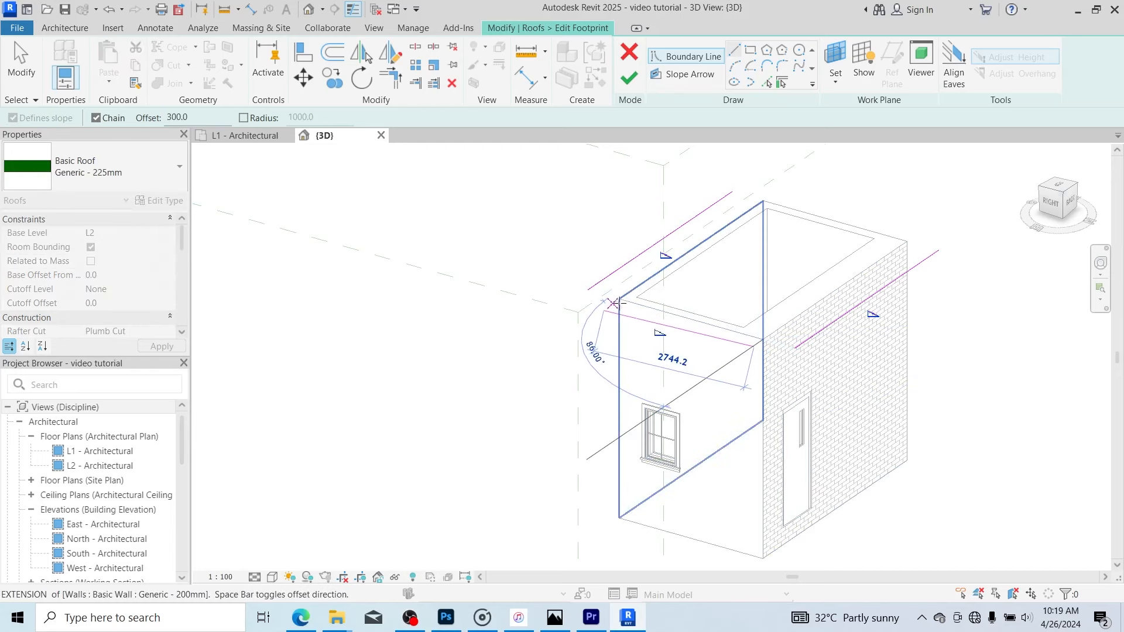
{"action": "left_click", "coordinate": [613, 296]}
{"action": "key", "text": "Escape"}
Try to draw the far short roof edge between the wall's outer corners with a 300 mm offset.
{"action": "left_click", "coordinate": [907, 241]}
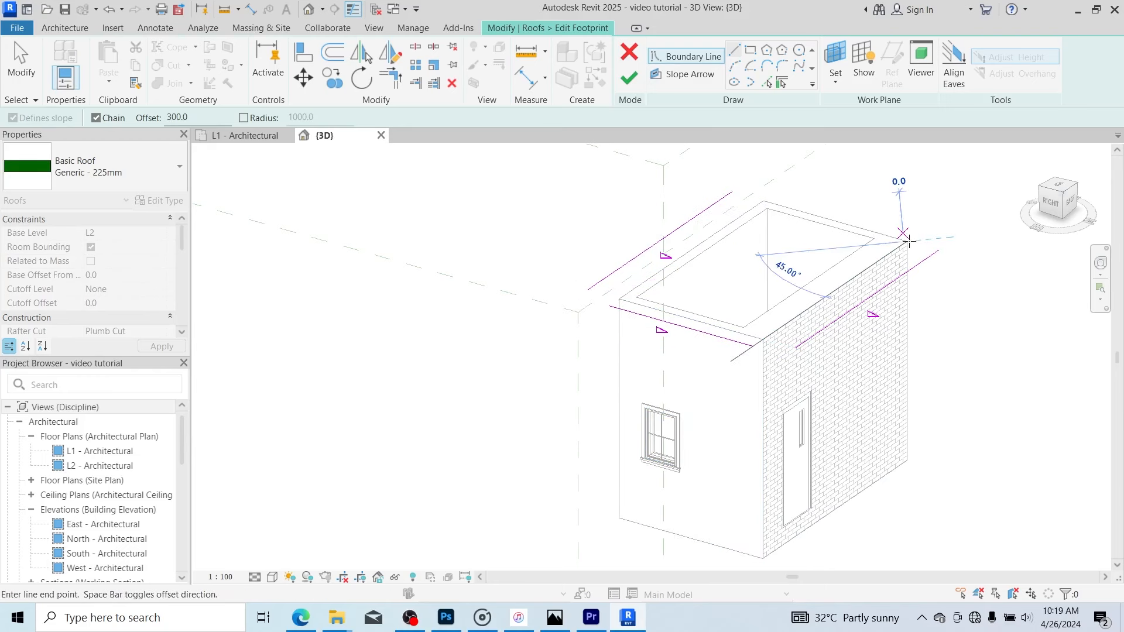
{"action": "left_click", "coordinate": [763, 202]}
{"action": "key", "text": "Escape"}
{"action": "key", "text": "Escape"}
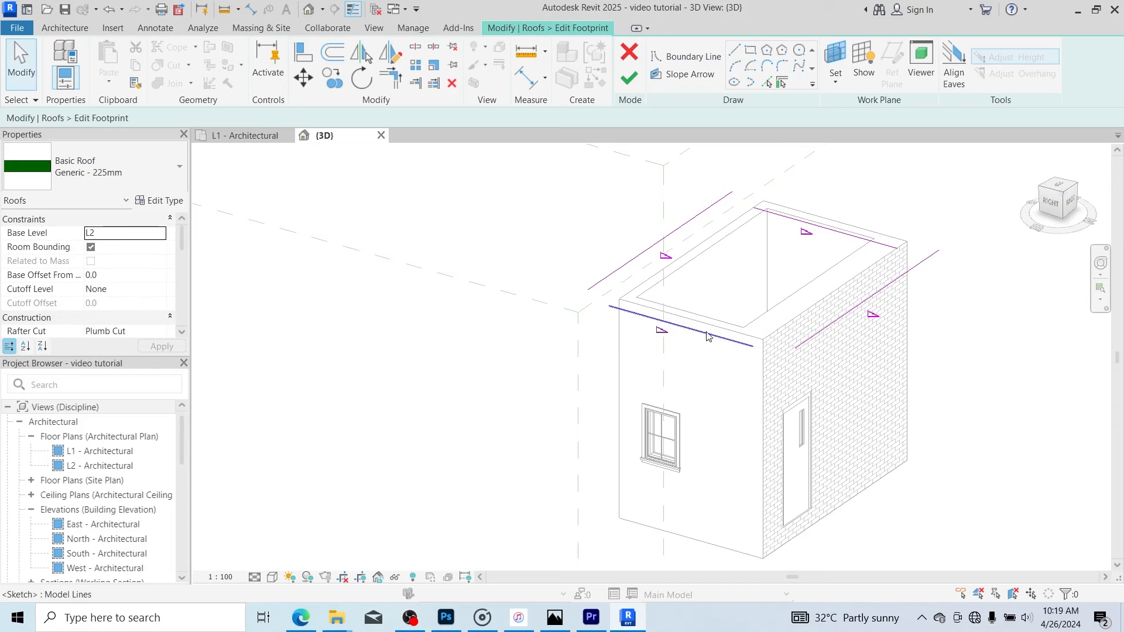
Turn off slope definition for the short roof edge above the window wall.
{"action": "left_click", "coordinate": [706, 333]}
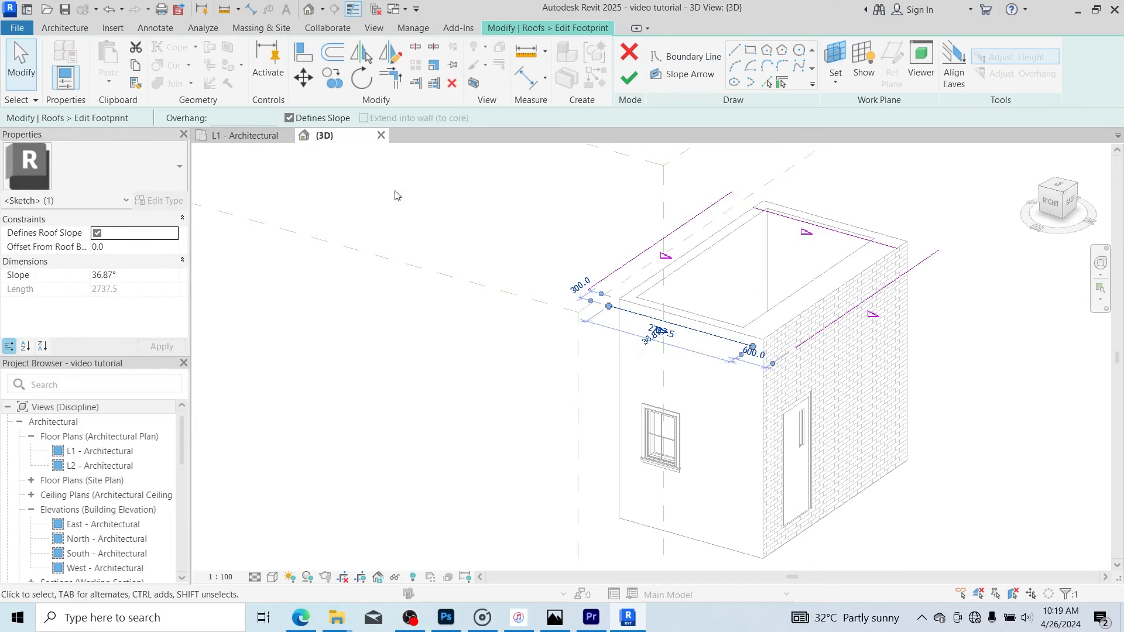
{"action": "left_click", "coordinate": [288, 118]}
{"action": "left_click", "coordinate": [798, 211]}
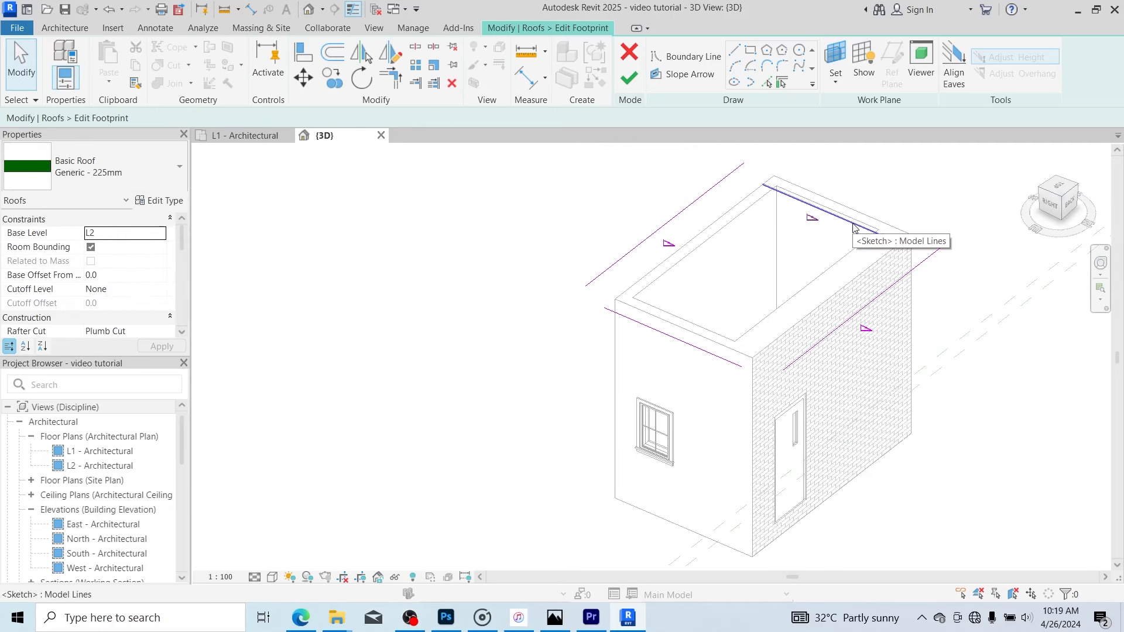
Replace the far short roof edge with a line offset 300 mm outward from the wall and turn off its slope definition.
{"action": "left_click", "coordinate": [853, 227]}
{"action": "key", "text": "Delete"}
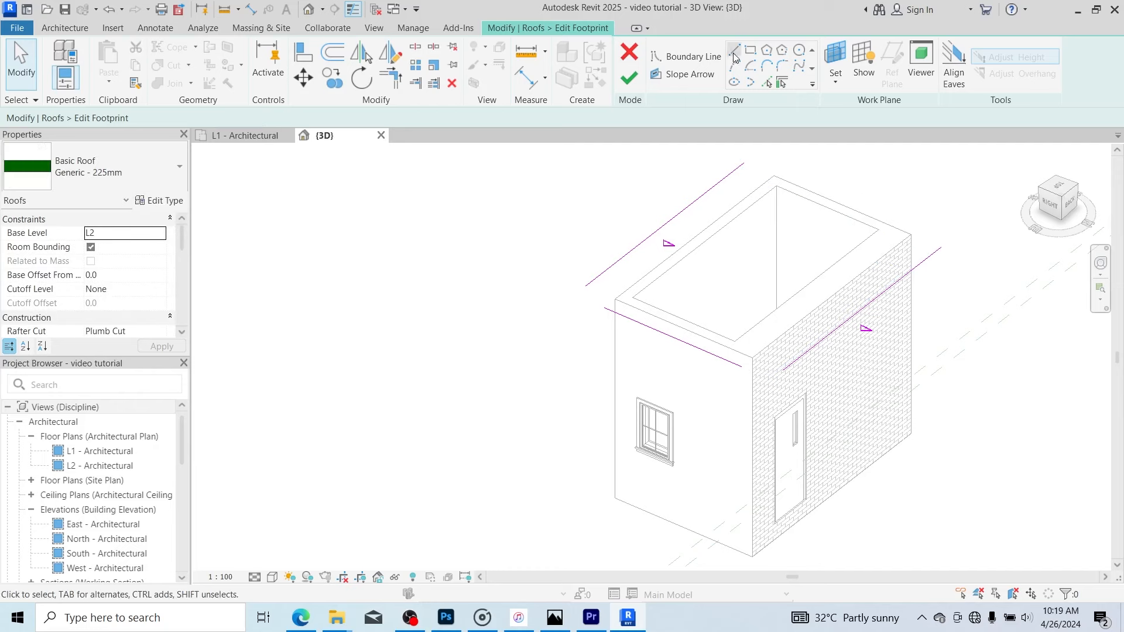
{"action": "left_click", "coordinate": [735, 55]}
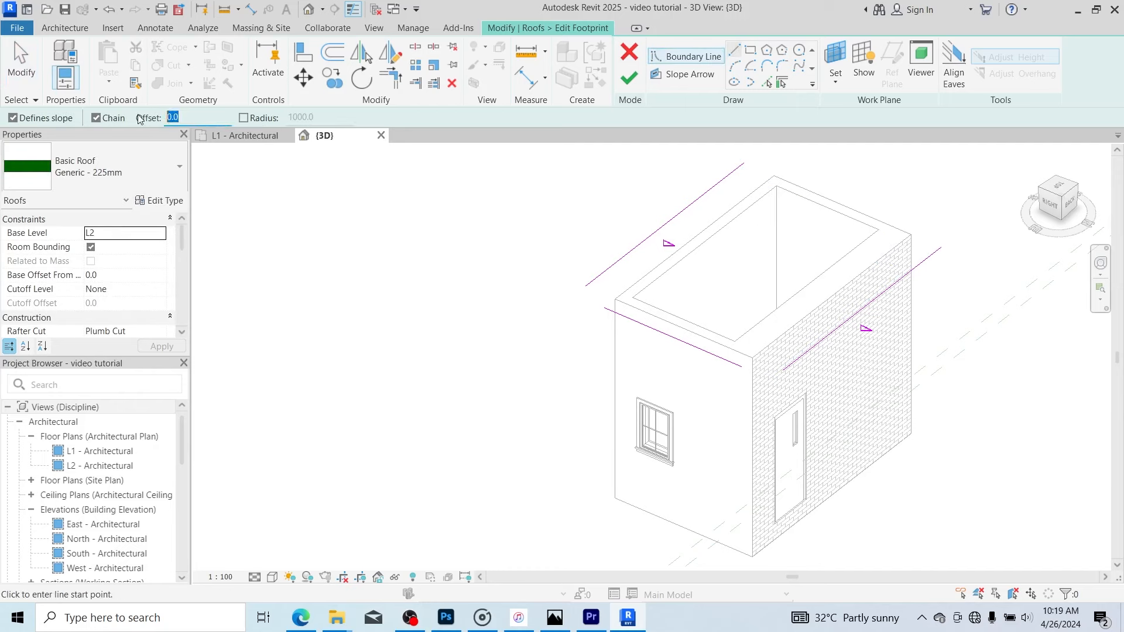
{"action": "type", "text": "300"}
{"action": "left_click", "coordinate": [911, 236]}
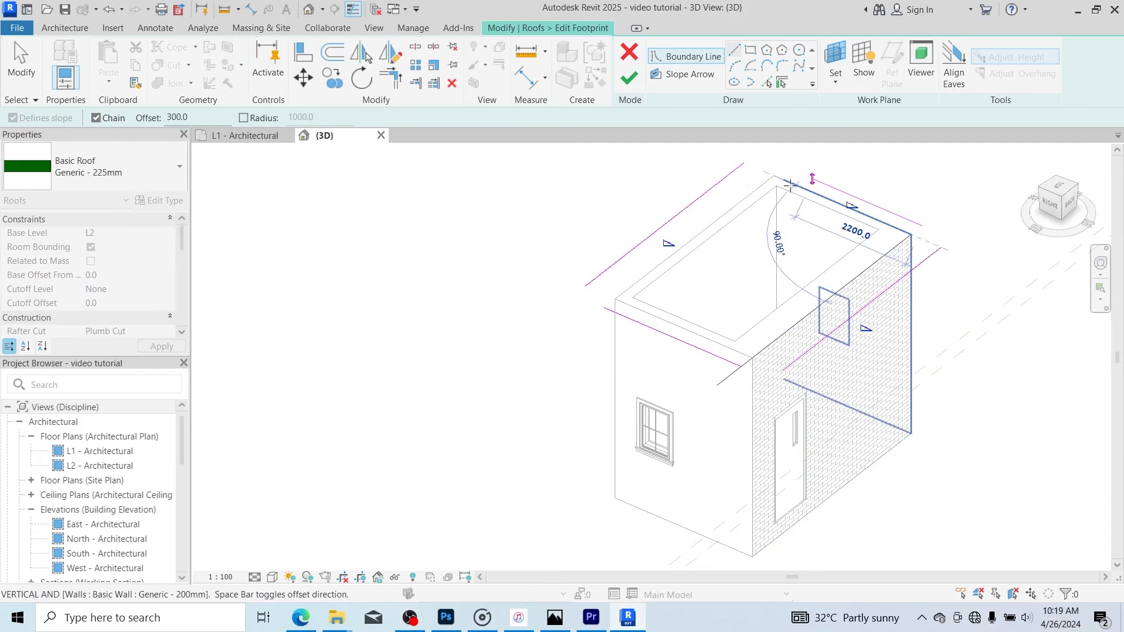
{"action": "left_click", "coordinate": [775, 174]}
{"action": "key", "text": "Escape"}
{"action": "key", "text": "Escape"}
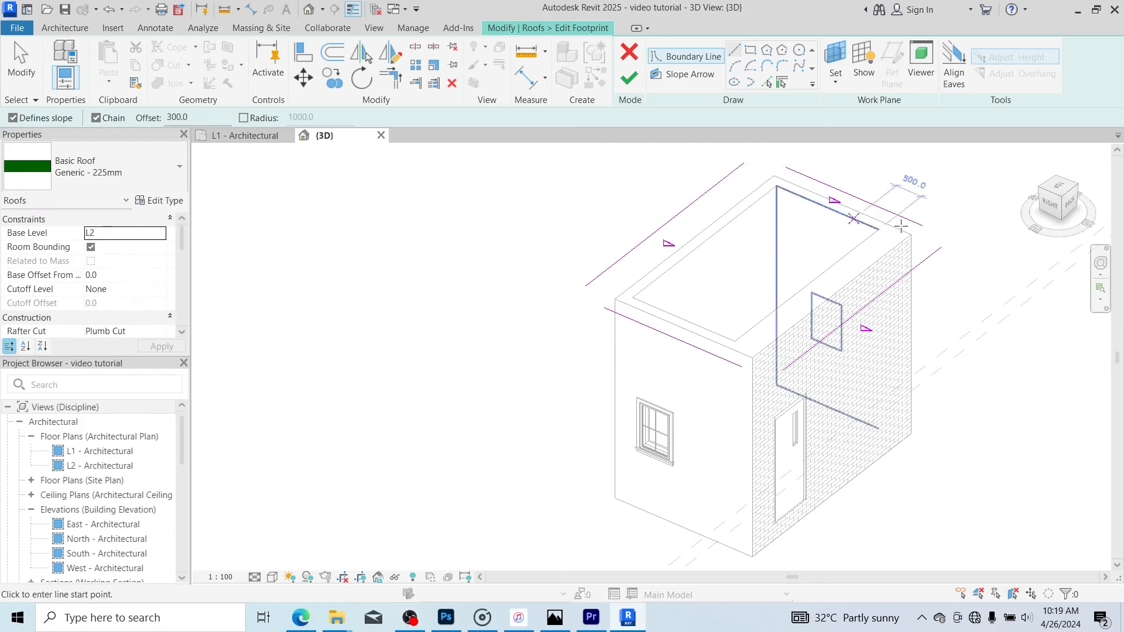
{"action": "left_click", "coordinate": [875, 205]}
{"action": "left_click", "coordinate": [289, 118]}
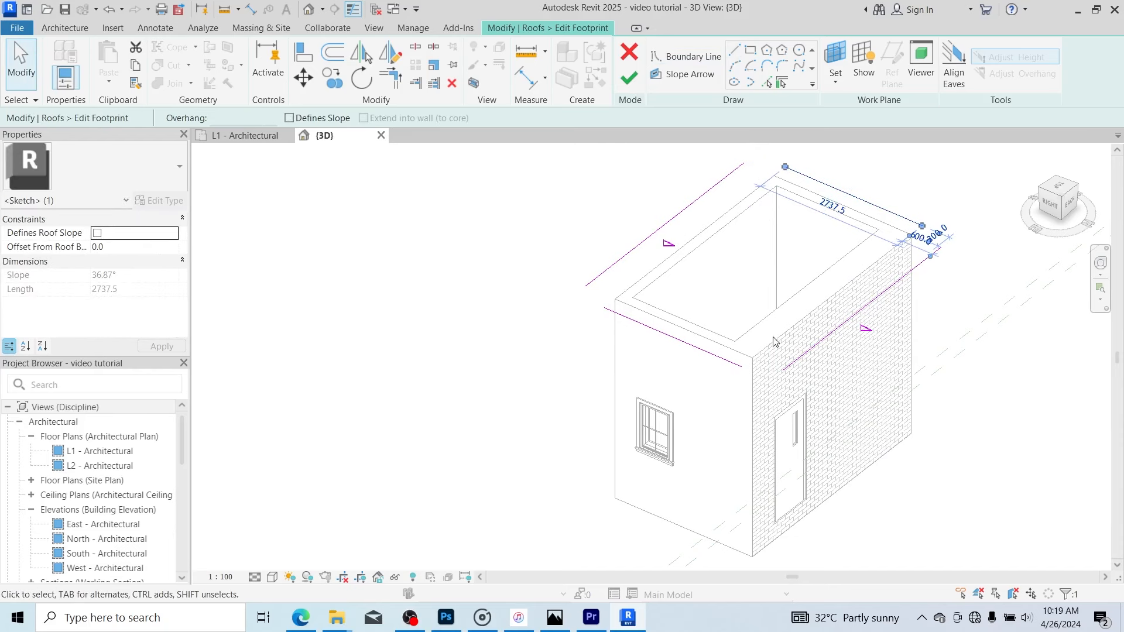
Try to finish the roof footprint with its four boundary lines still unjoined.
{"action": "left_click", "coordinate": [565, 318]}
{"action": "left_click", "coordinate": [638, 75]}
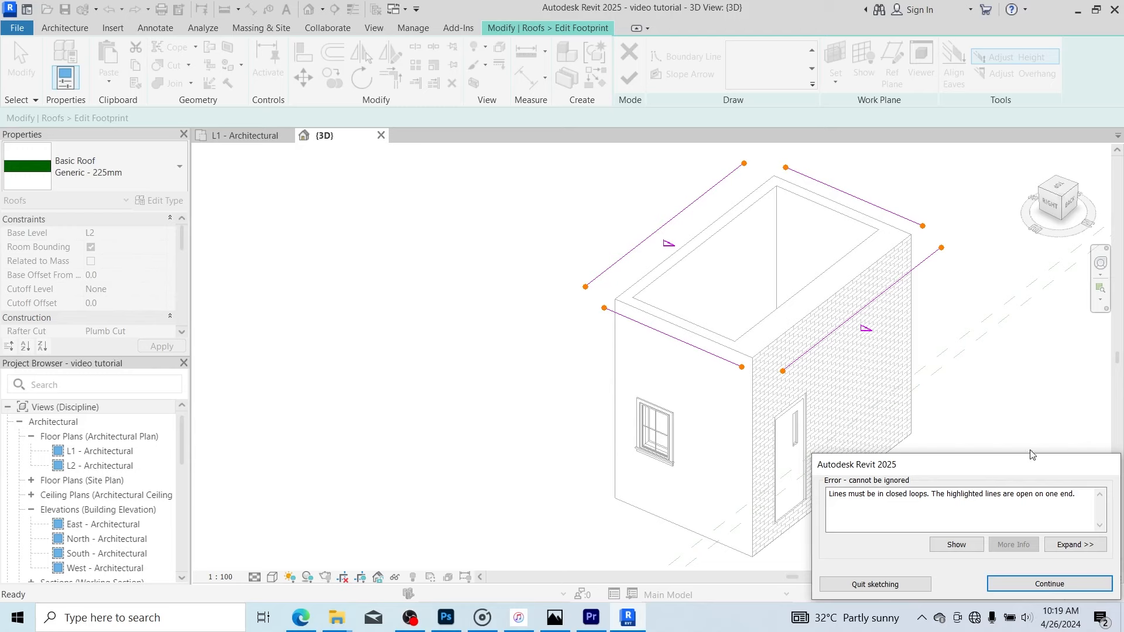
{"action": "left_click_drag", "start_coordinate": [1006, 470], "coordinate": [909, 422]}
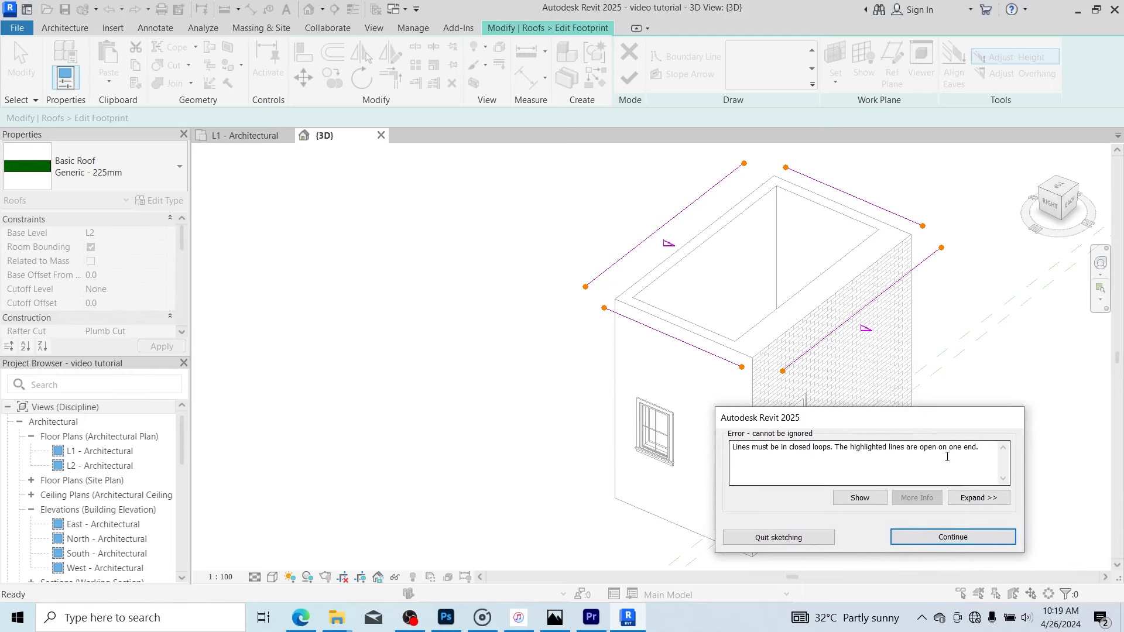
{"action": "left_click", "coordinate": [953, 538]}
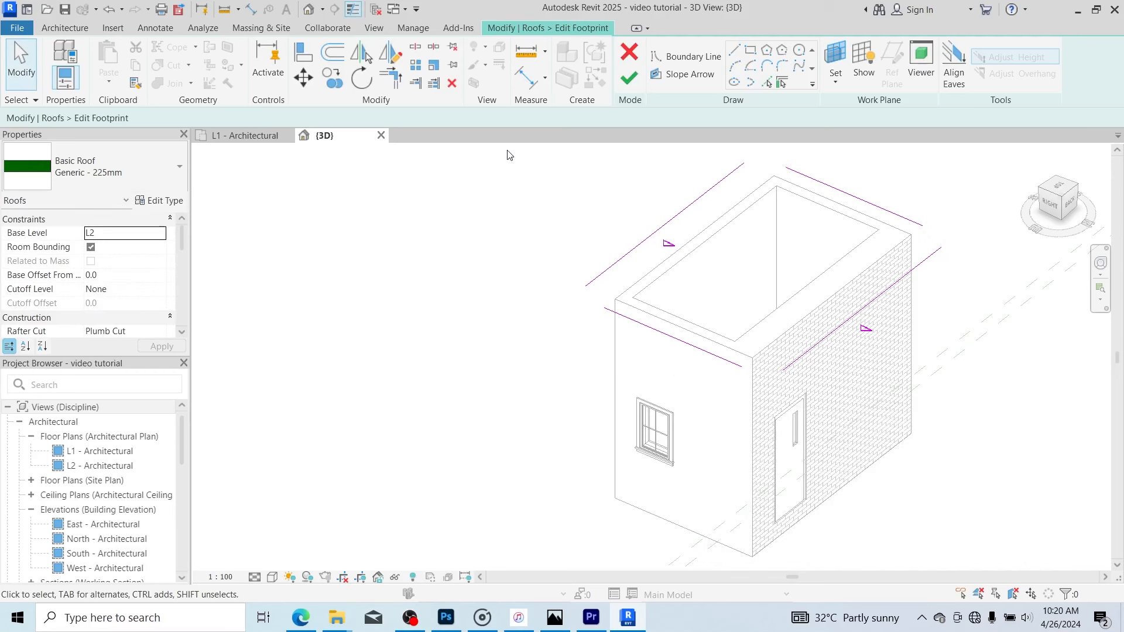
Trim and extend the four roof boundary lines to meet at all corners and finish the overhanging gable roof.
{"action": "left_click", "coordinate": [390, 78]}
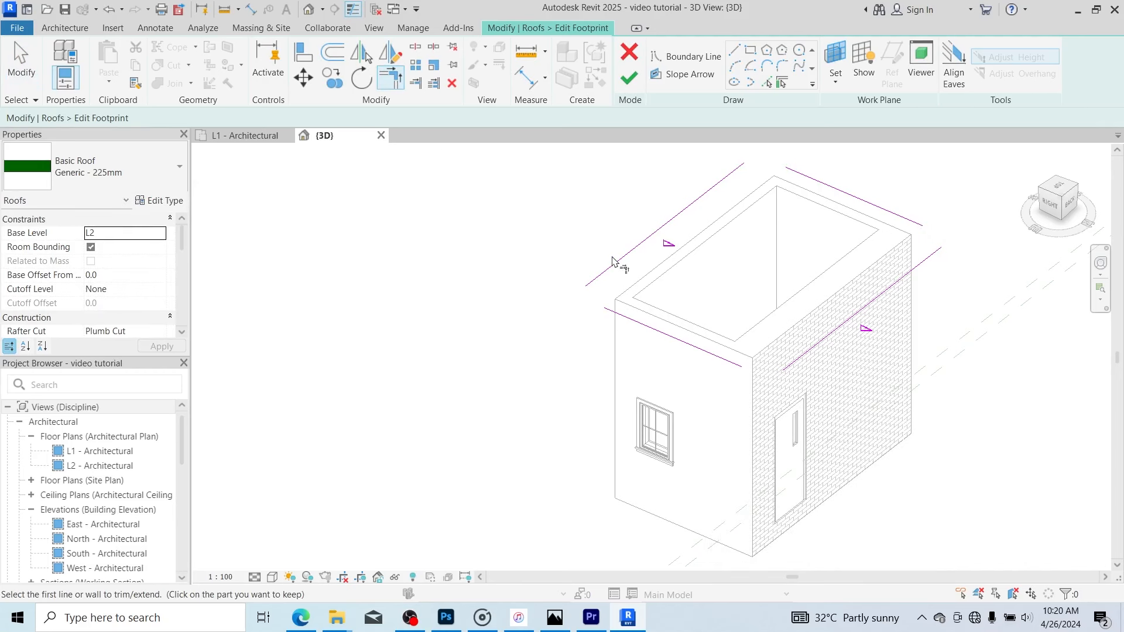
{"action": "left_click", "coordinate": [614, 263]}
{"action": "left_click", "coordinate": [642, 338]}
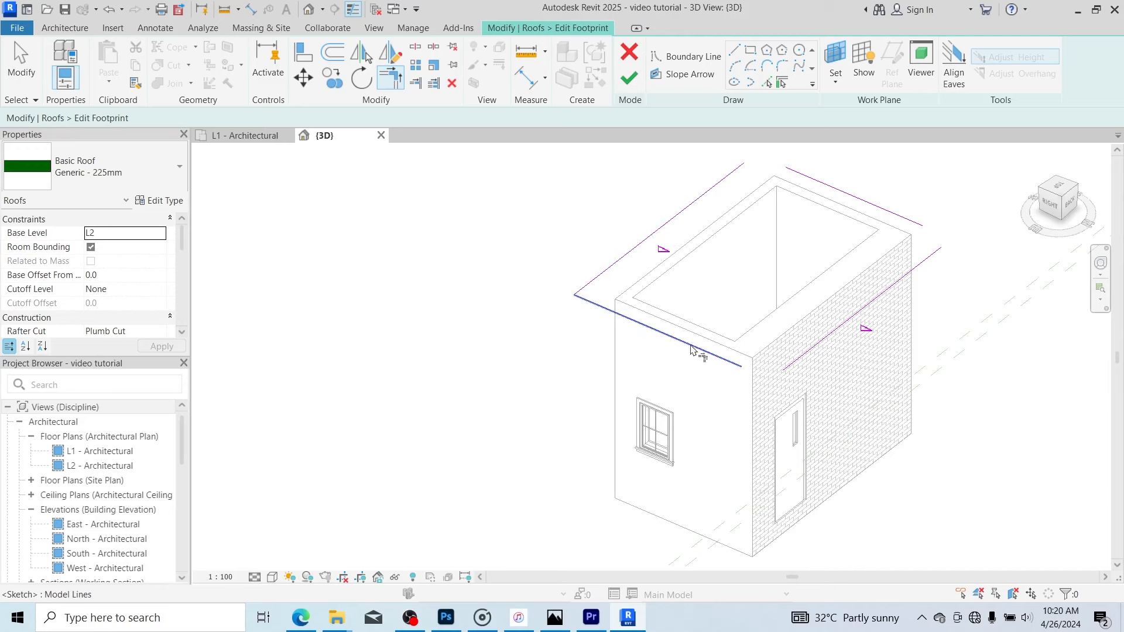
{"action": "left_click", "coordinate": [819, 350]}
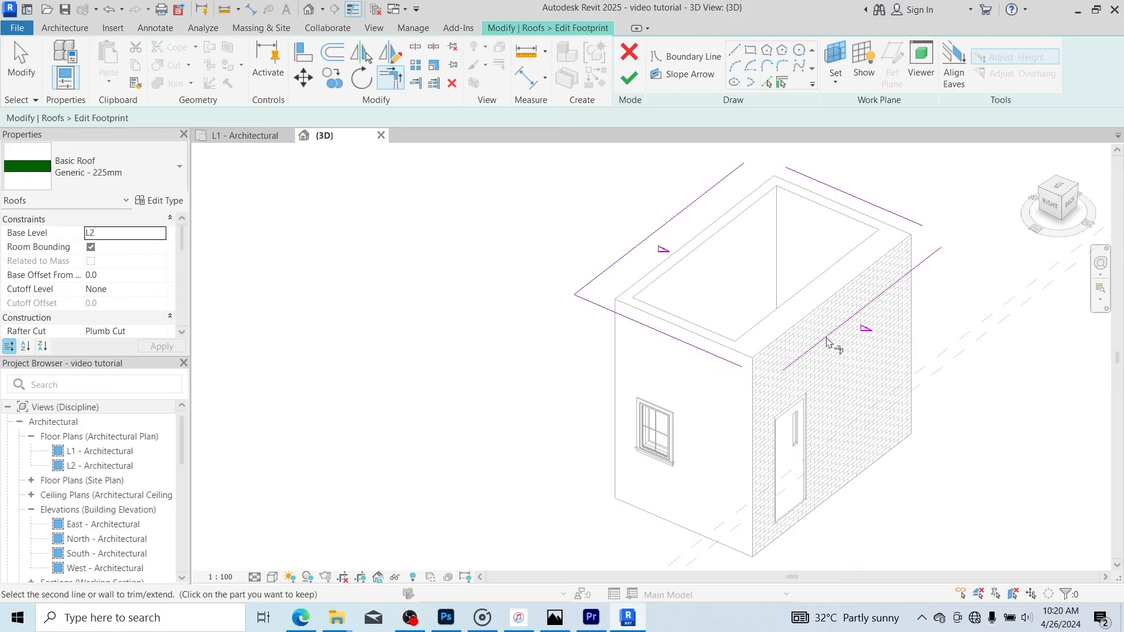
{"action": "left_click", "coordinate": [730, 364]}
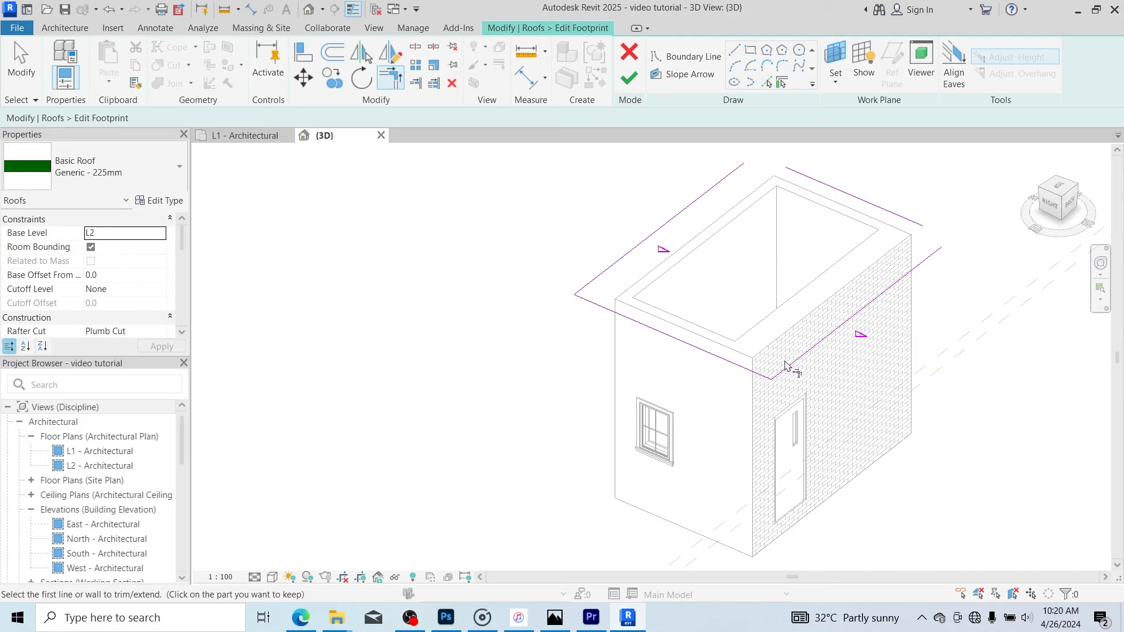
{"action": "left_click", "coordinate": [885, 209]}
{"action": "left_click", "coordinate": [927, 255]}
{"action": "left_click", "coordinate": [802, 175]}
{"action": "left_click", "coordinate": [732, 175]}
{"action": "left_click", "coordinate": [629, 78]}
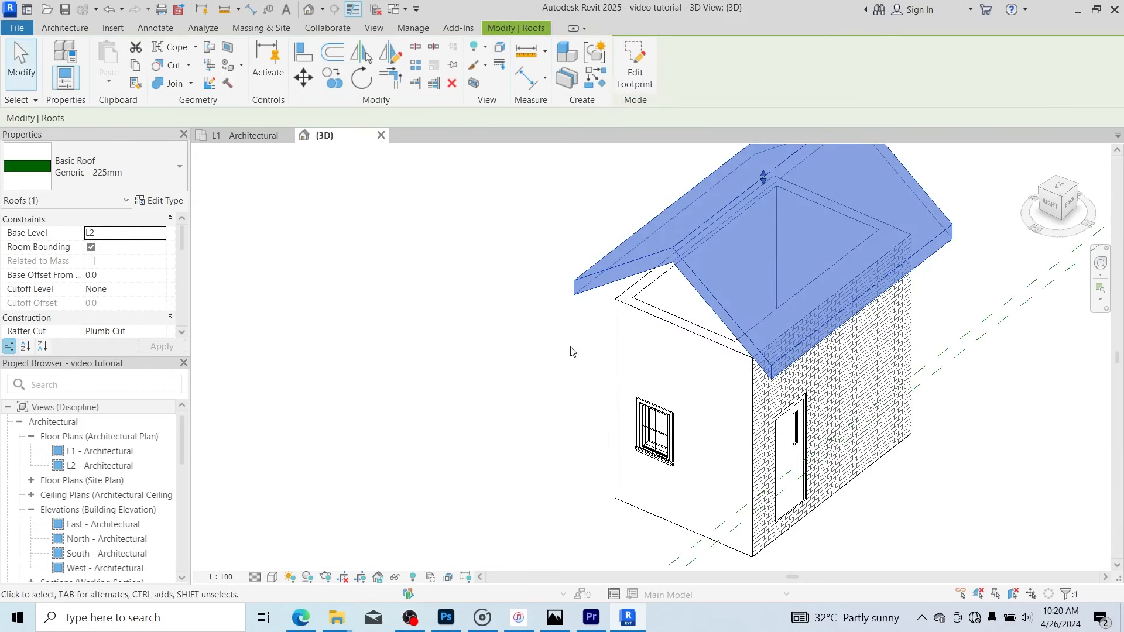
{"action": "left_click_drag", "start_coordinate": [1060, 195], "coordinate": [1067, 185]}
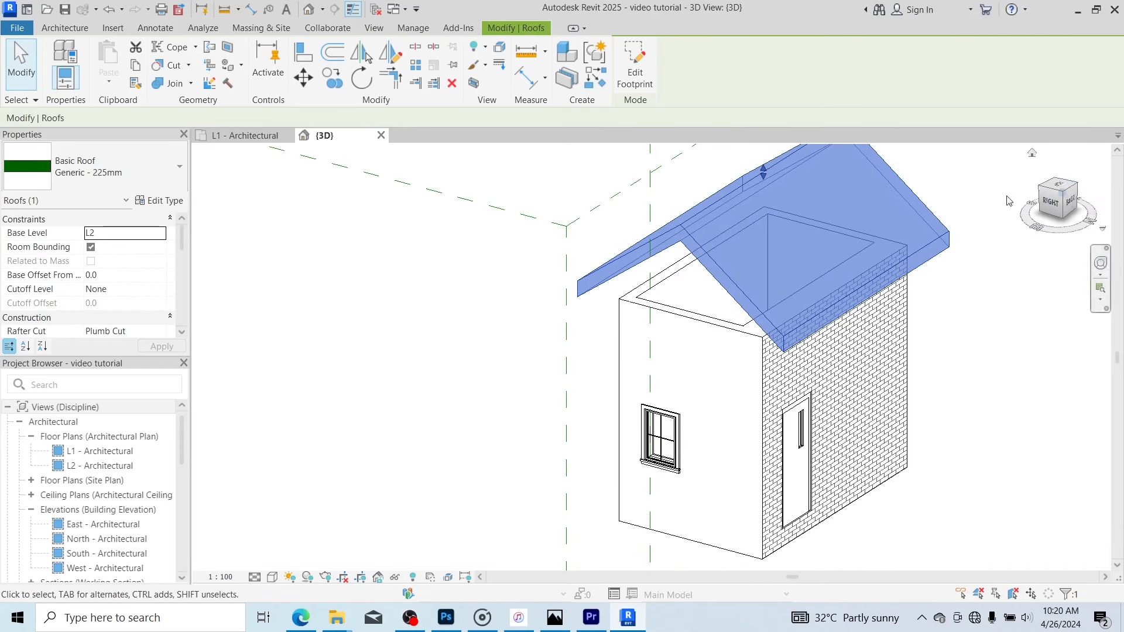
Select the whole chain of four walls and attach their tops to the gable roof.
{"action": "left_click", "coordinate": [679, 319]}
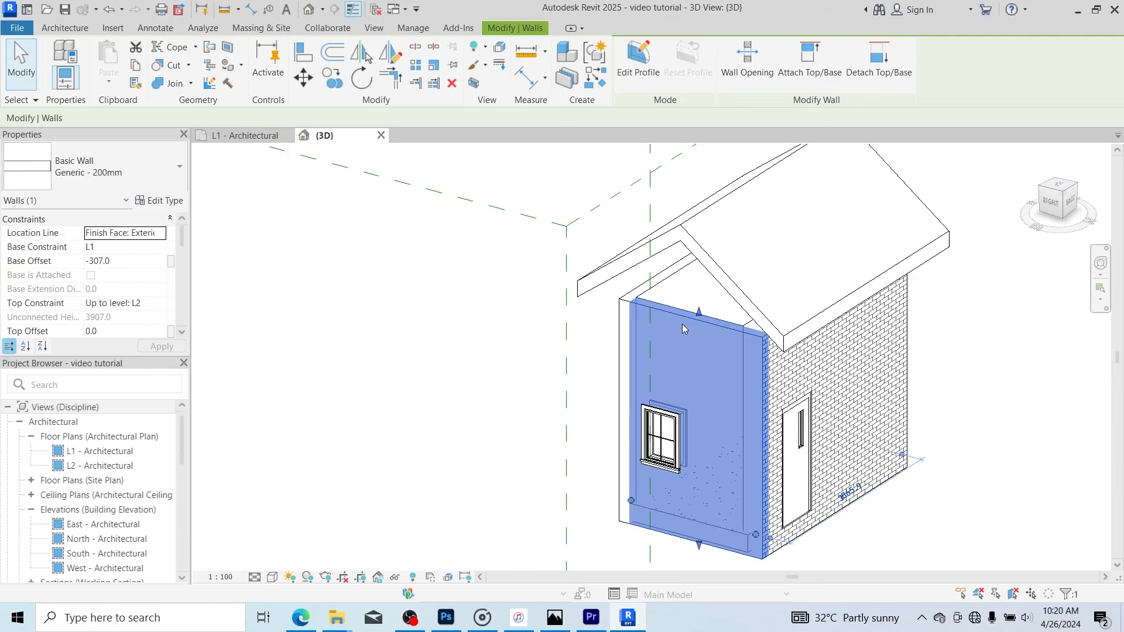
{"action": "key", "text": "Tab"}
{"action": "left_click", "coordinate": [630, 312]}
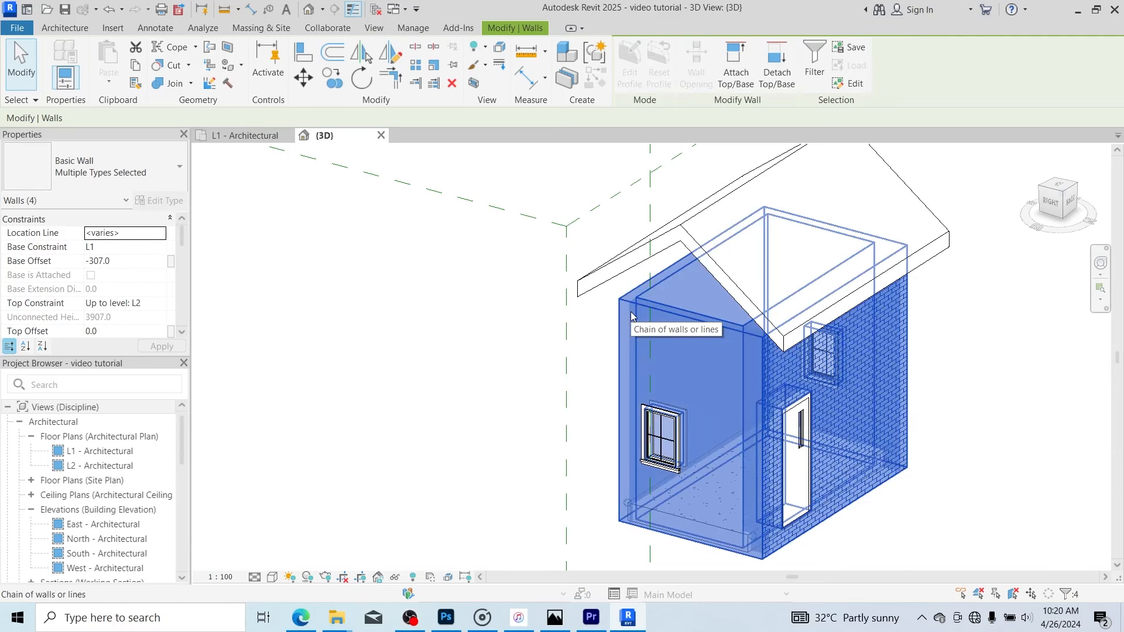
{"action": "left_click", "coordinate": [736, 64]}
{"action": "left_click", "coordinate": [659, 258]}
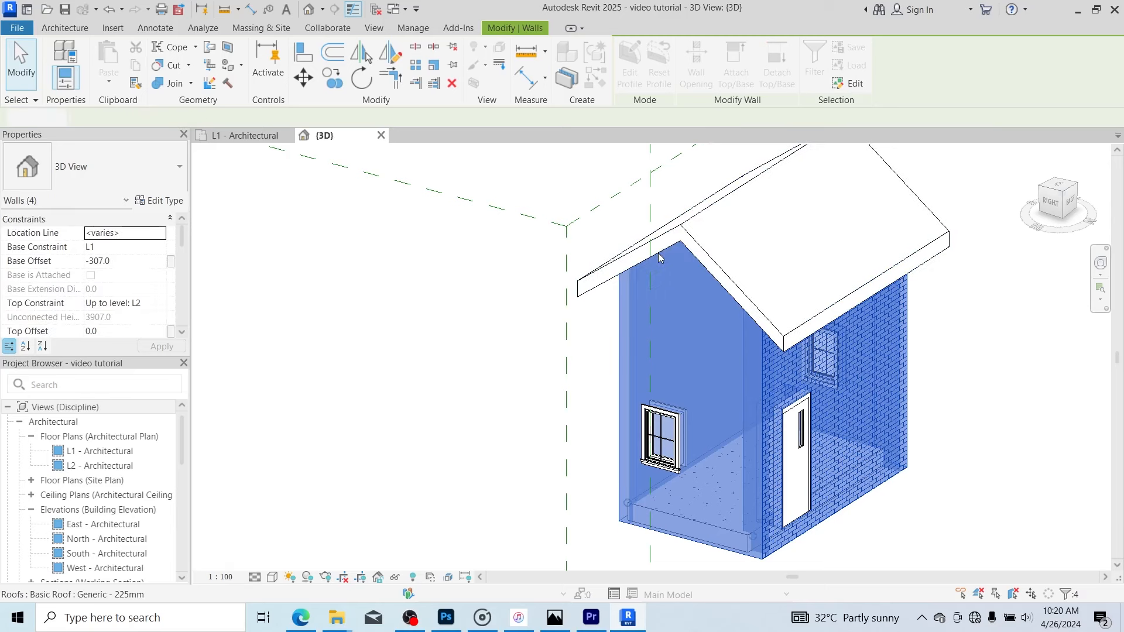
{"action": "left_click", "coordinate": [449, 388]}
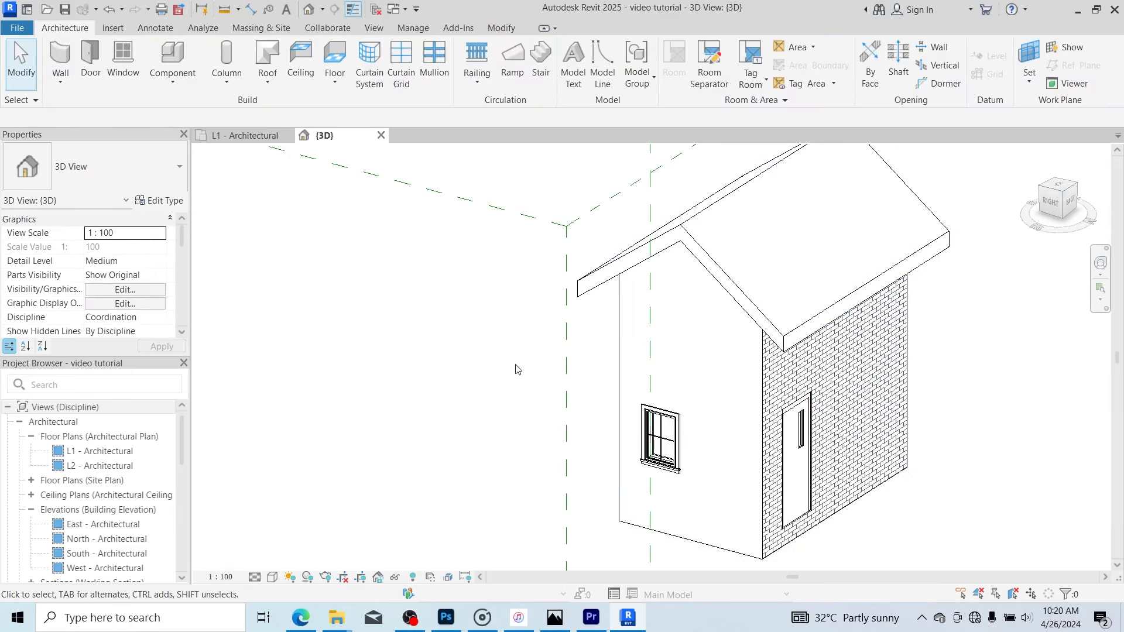
Examine the roofed building from a higher angle in 3D and open the L1 - Architectural floor plan.
{"action": "scroll", "coordinate": [1003, 213], "scroll_direction": "down", "scroll_amount": 3}
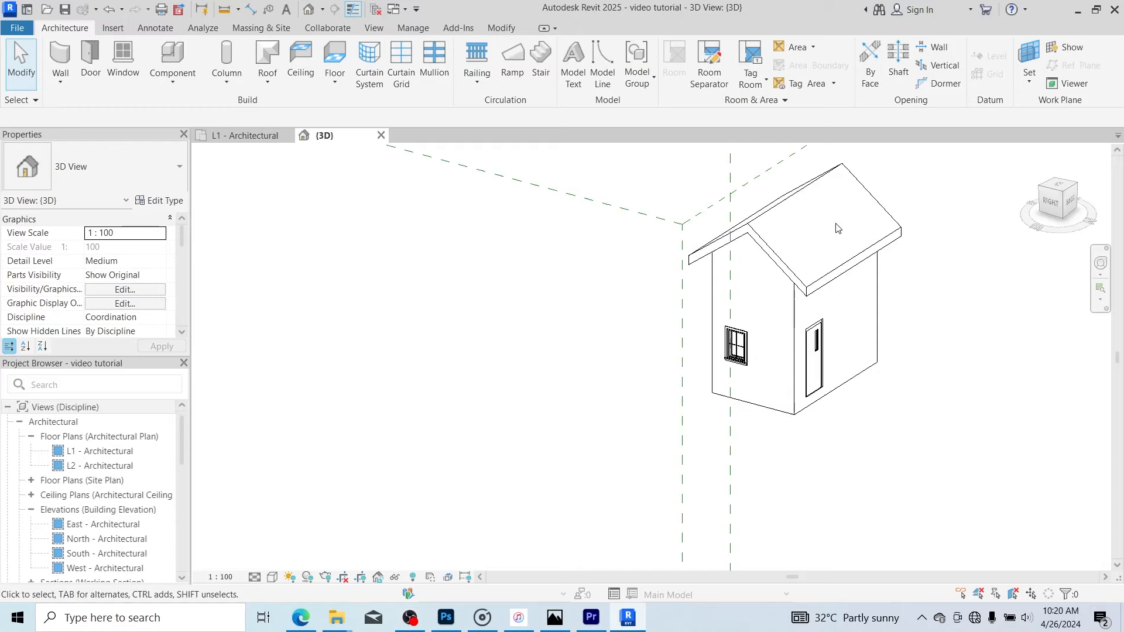
{"action": "mouse_move", "coordinate": [1003, 214]}
{"action": "middle_mouse_down", "text": "shift"}
{"action": "mouse_move", "coordinate": [251, 213]}
{"action": "mouse_move", "coordinate": [998, 202]}
{"action": "middle_mouse_up", "text": "shift"}
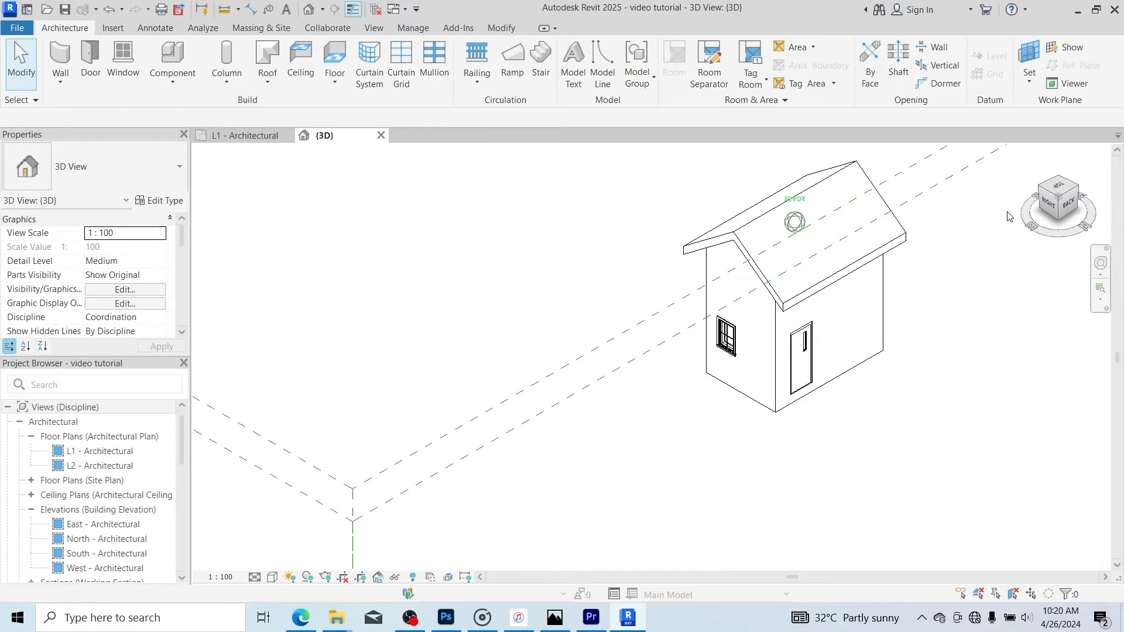
{"action": "double_click", "coordinate": [97, 452]}
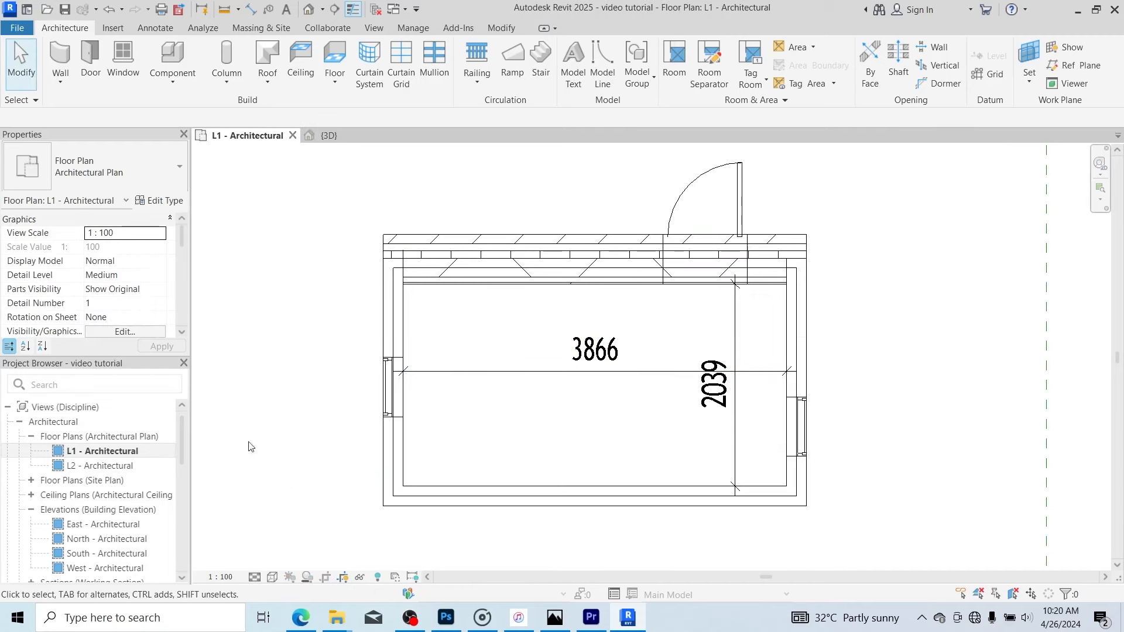
Open the East - Architectural and North - Architectural elevations to check the walls against the roof.
{"action": "scroll", "coordinate": [88, 457], "scroll_direction": "down", "scroll_amount": 5}
{"action": "scroll", "coordinate": [75, 452], "scroll_direction": "up", "scroll_amount": 2}
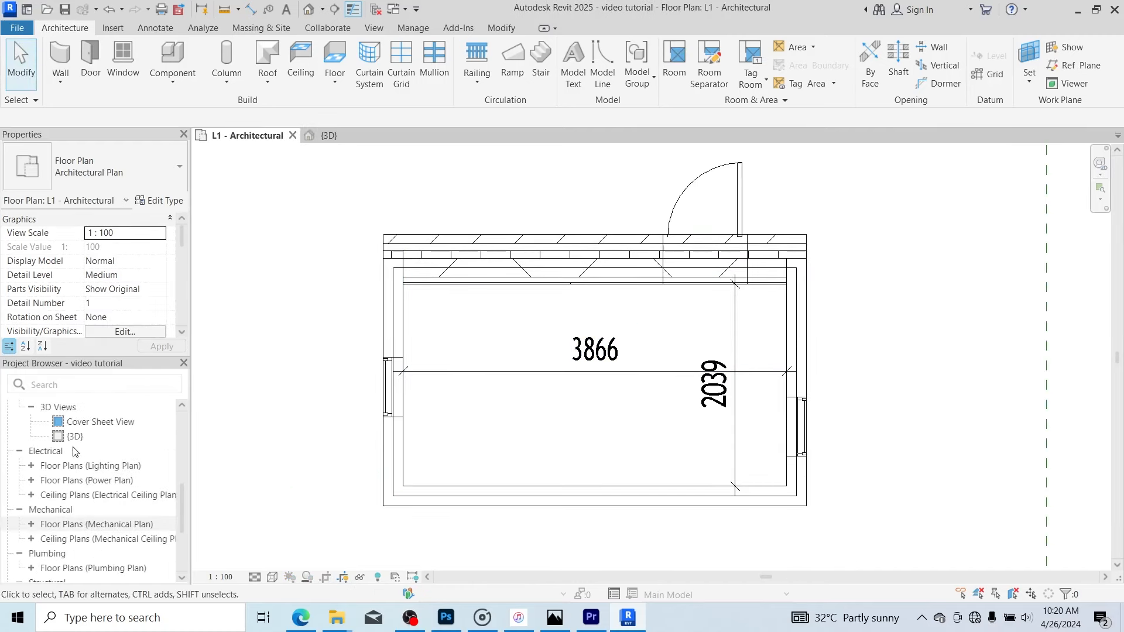
{"action": "scroll", "coordinate": [79, 457], "scroll_direction": "up", "scroll_amount": 4}
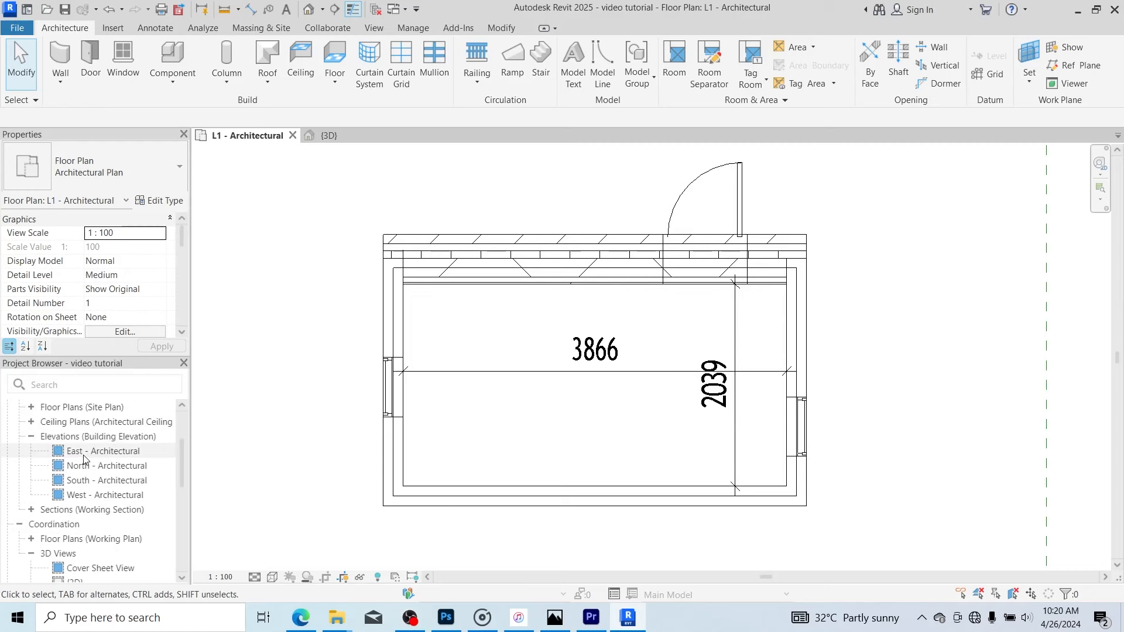
{"action": "double_click", "coordinate": [85, 455]}
{"action": "scroll", "coordinate": [697, 450], "scroll_direction": "up", "scroll_amount": 5}
{"action": "left_click", "coordinate": [107, 465]}
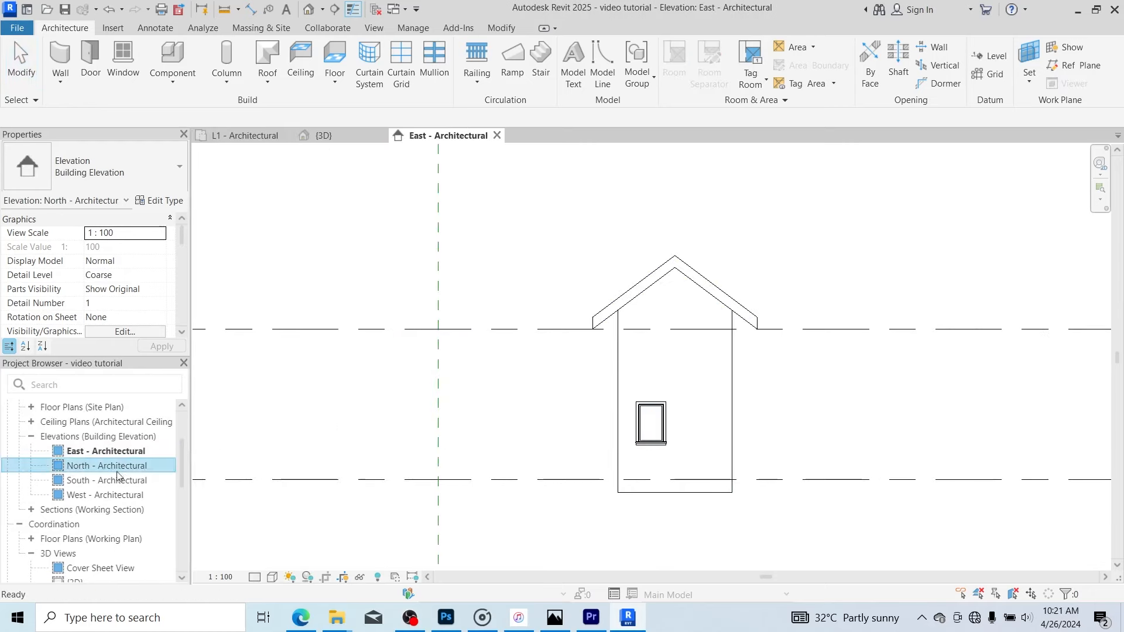
{"action": "double_click", "coordinate": [107, 466]}
{"action": "scroll", "coordinate": [808, 469], "scroll_direction": "up", "scroll_amount": 5}
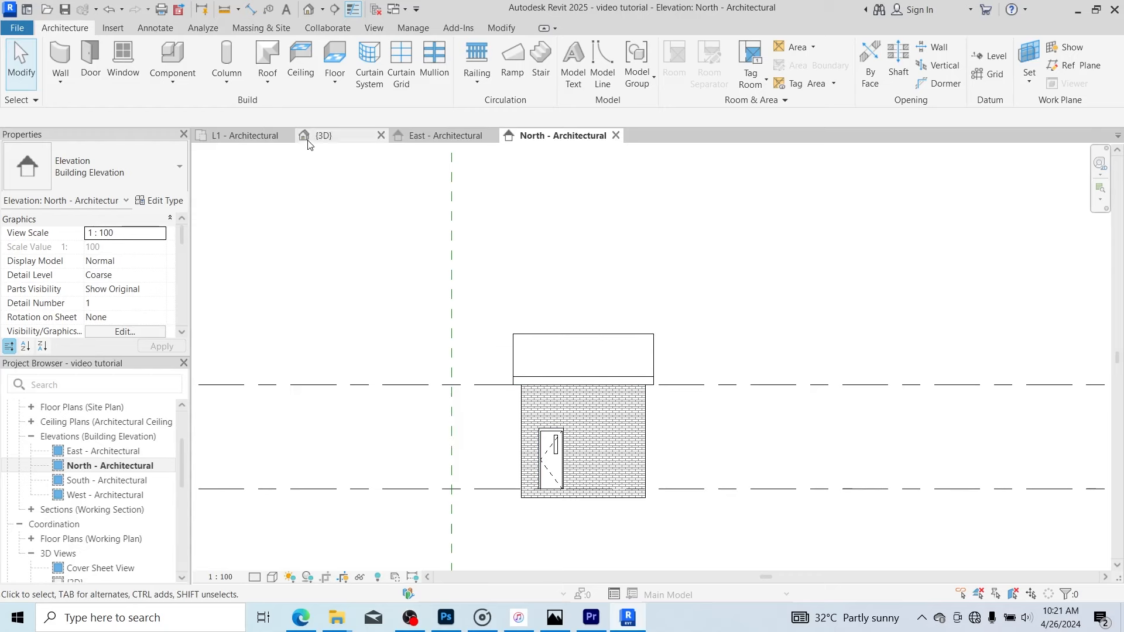
Return to the 3D view and examine the finished building up close.
{"action": "left_click", "coordinate": [328, 136]}
{"action": "scroll", "coordinate": [864, 150], "scroll_direction": "up", "scroll_amount": 3}
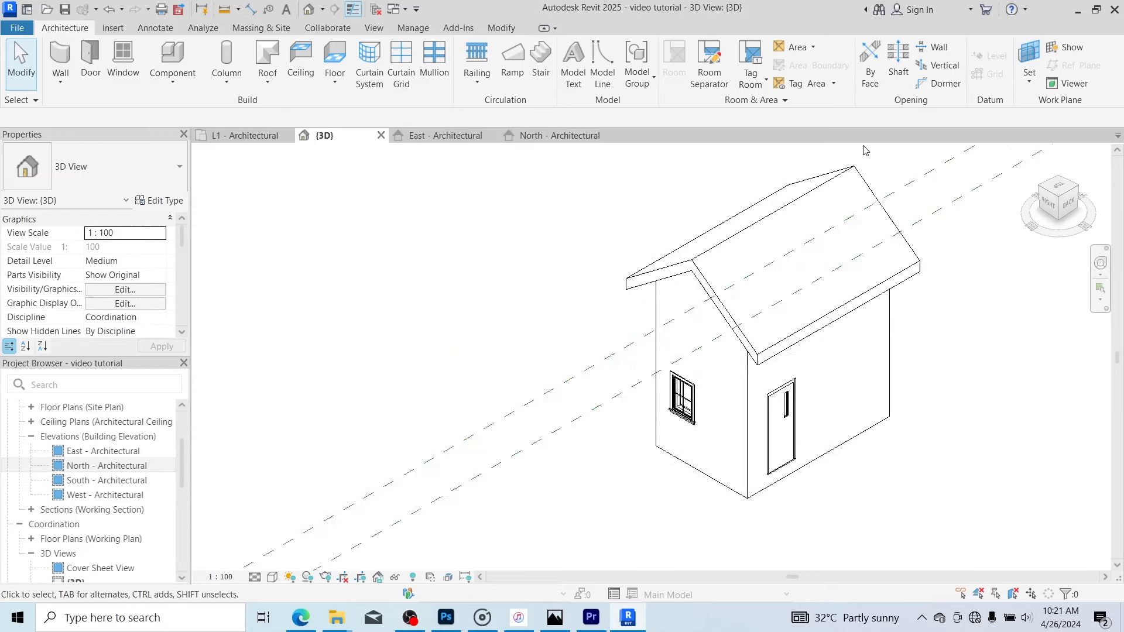
{"action": "scroll", "coordinate": [806, 160], "scroll_direction": "down", "scroll_amount": 1}
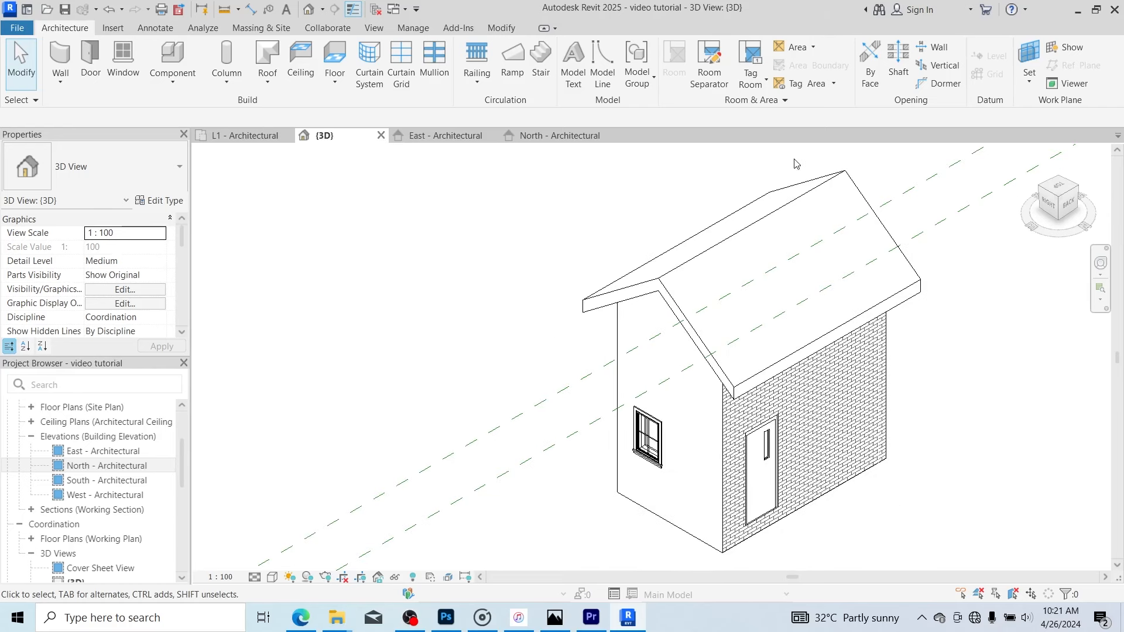